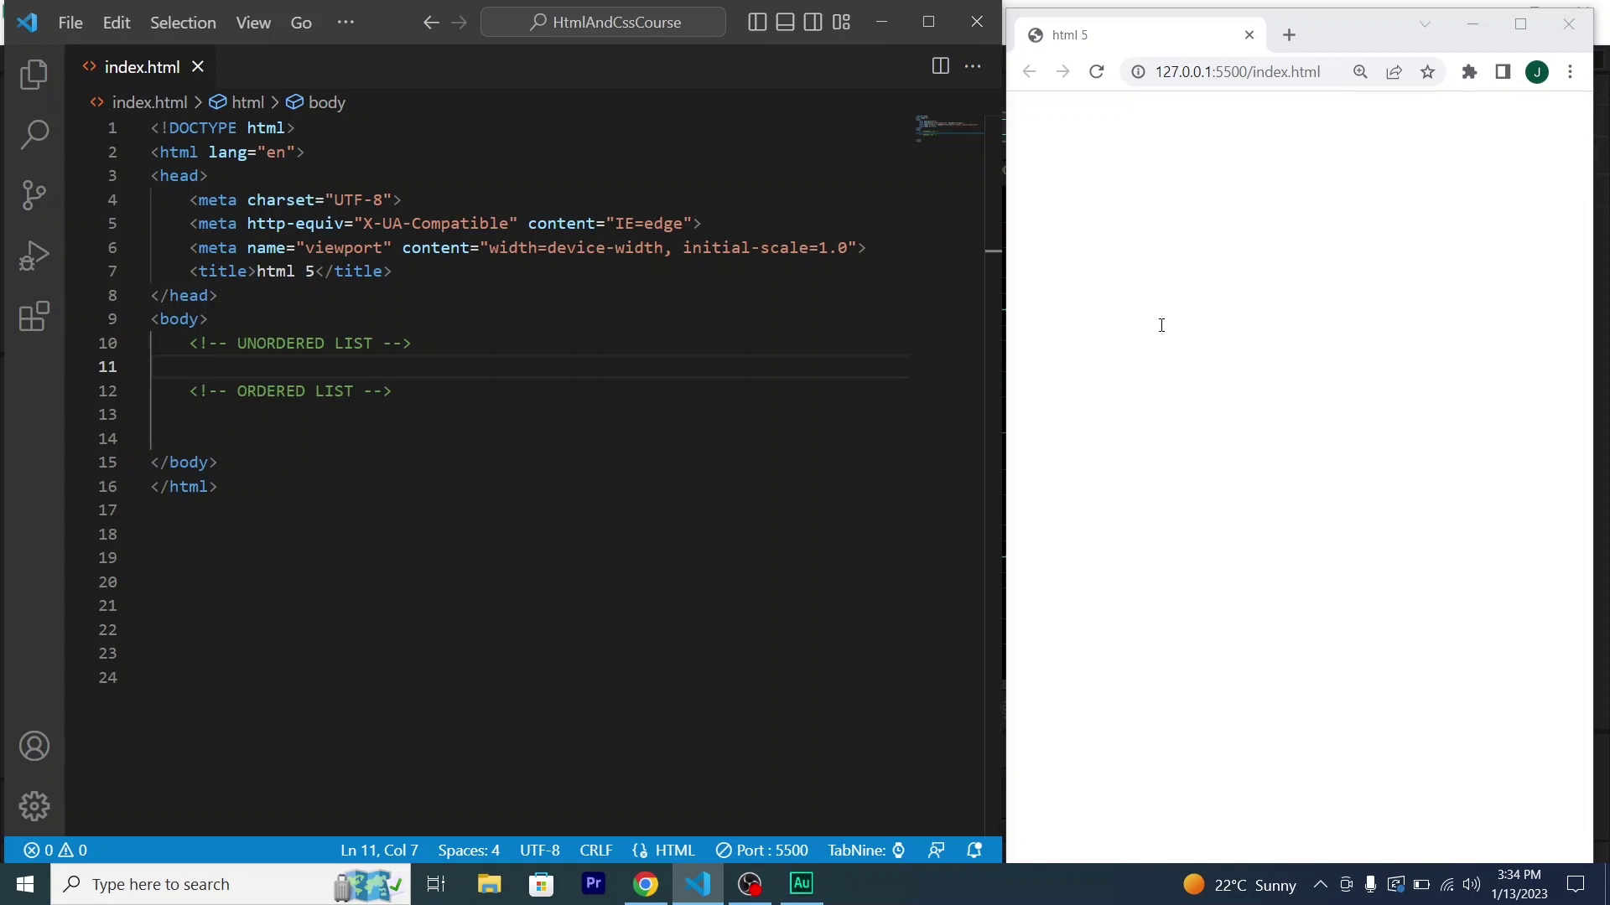
{"action": "type", "text": "ul"}
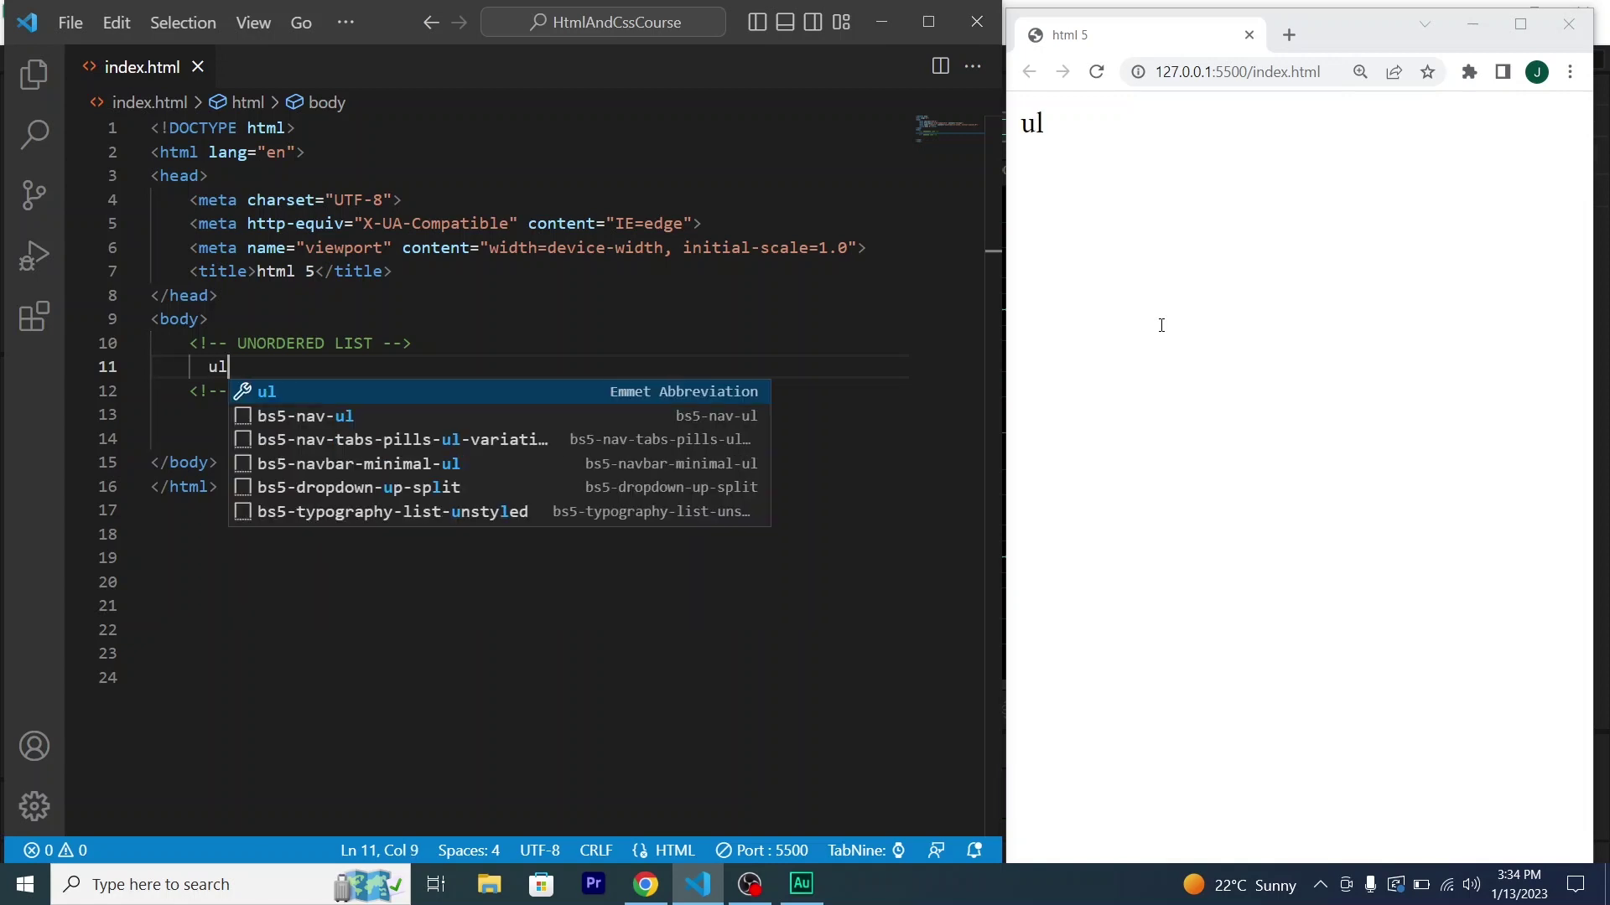
Create a ul with one 'List 1' item and duplicate it into four items.
{"action": "key", "text": "Tab"}
{"action": "key", "text": "Return"}
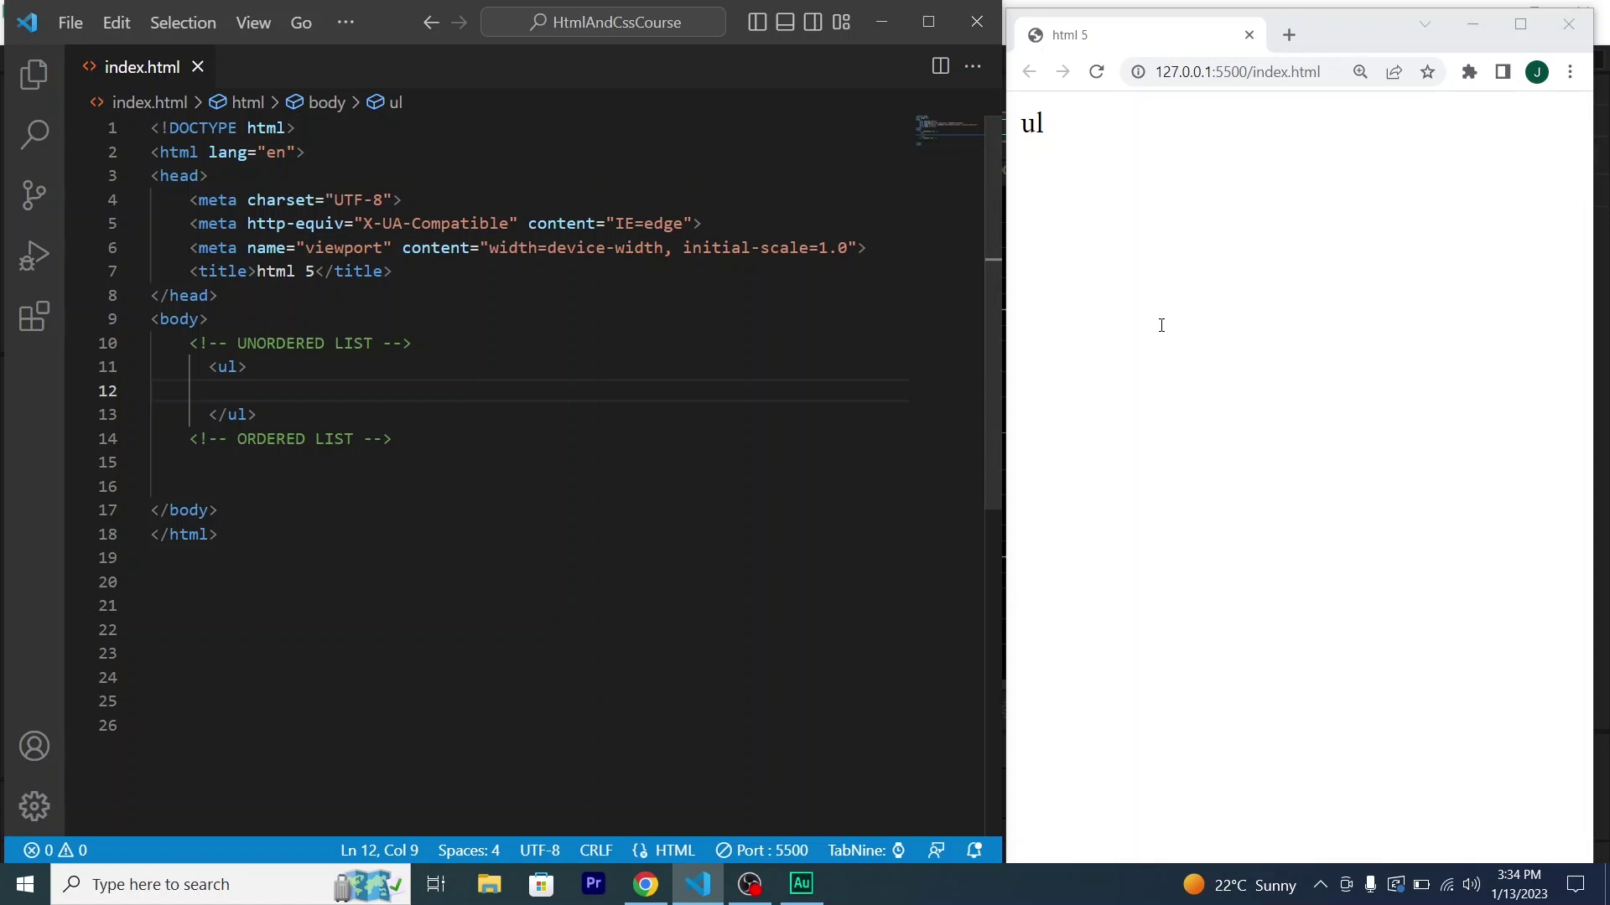
{"action": "type", "text": "li"}
{"action": "key", "text": "Tab"}
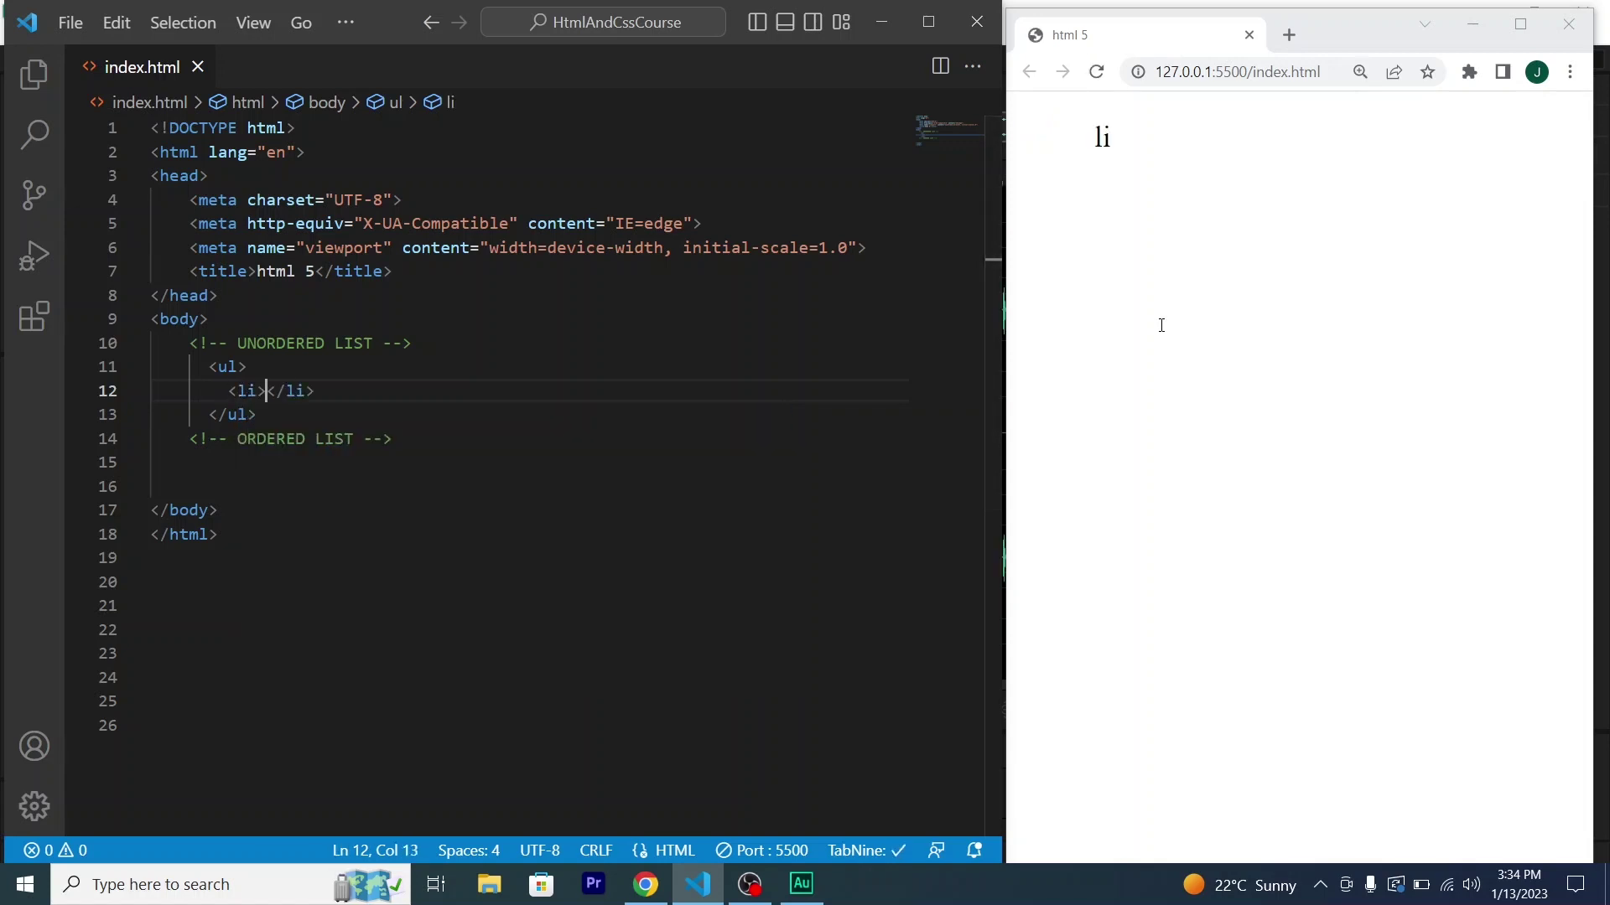
{"action": "type", "text": "L"}
{"action": "type", "text": "ist 1"}
{"action": "key", "text": "shift+alt+Down"}
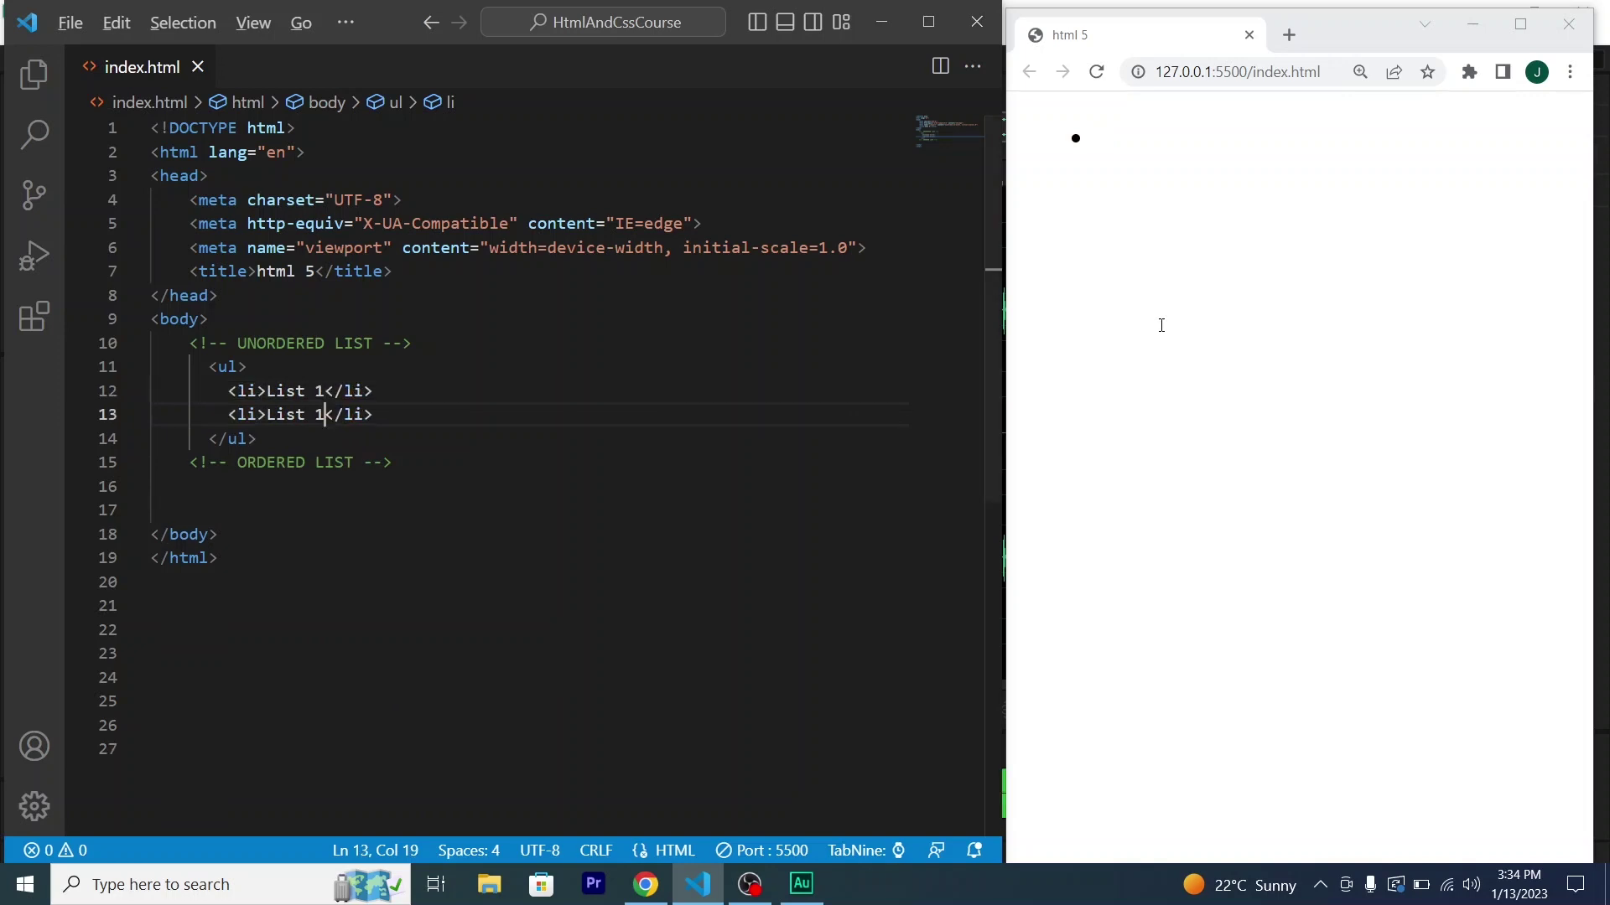
{"action": "key", "text": "shift+alt+Down"}
{"action": "key", "text": "shift+alt+Down"}
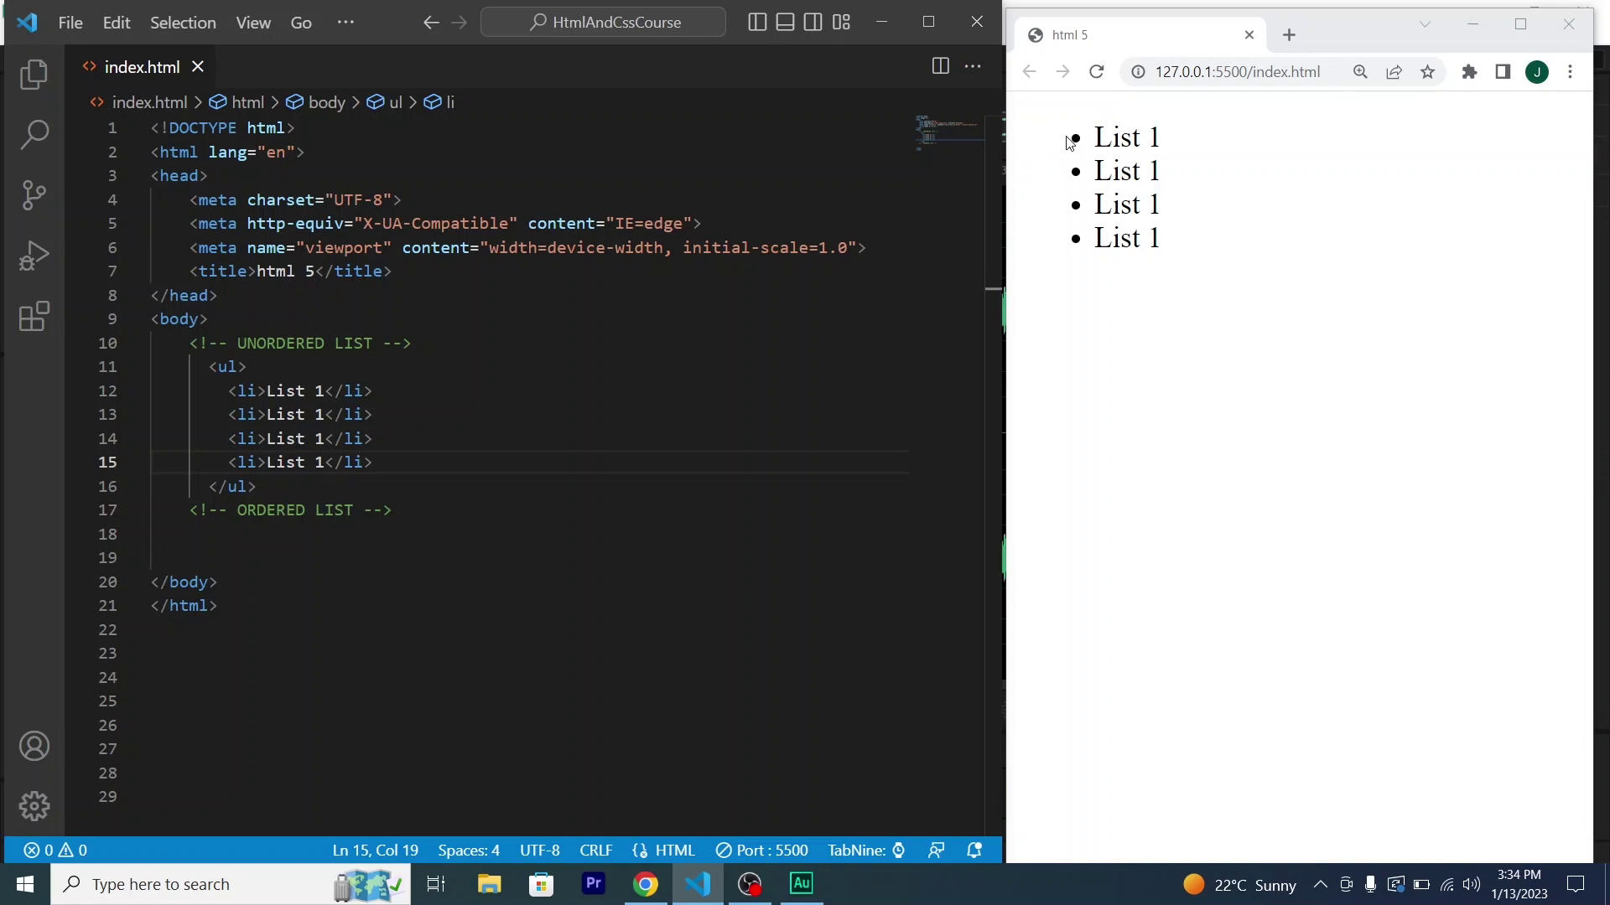
Add an inline style="list-style-type: circle;" attribute to the opening ul tag.
{"action": "key", "text": "Up"}
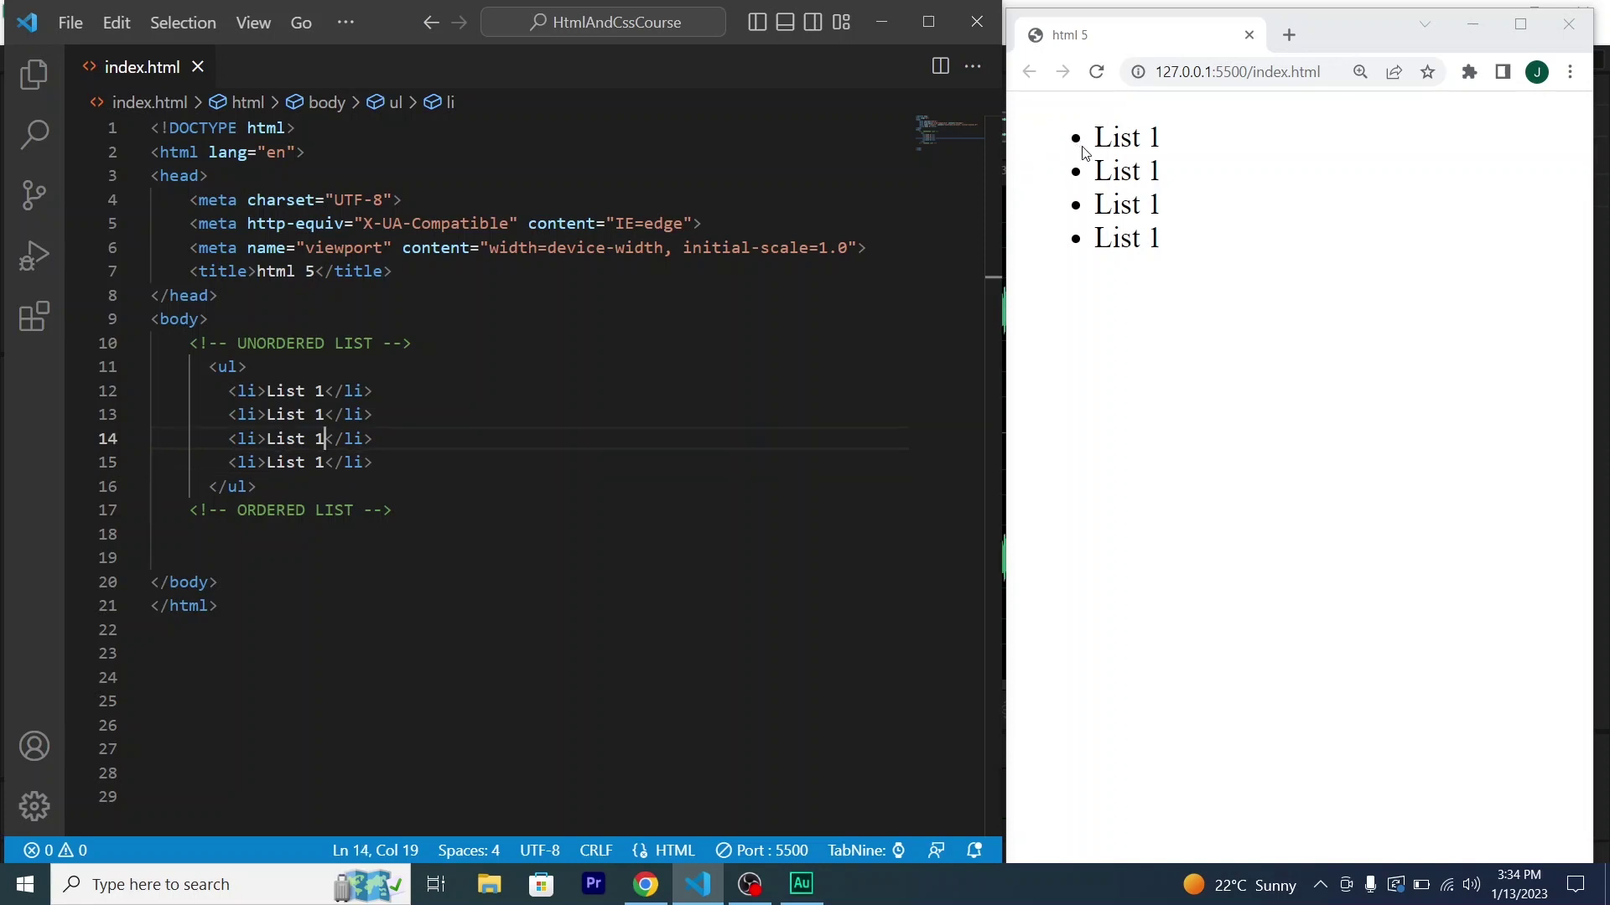
{"action": "key", "text": "Up"}
{"action": "key", "text": "Up"}
{"action": "key", "text": "Up"}
{"action": "key", "text": "Left"}
{"action": "type", "text": "sty"}
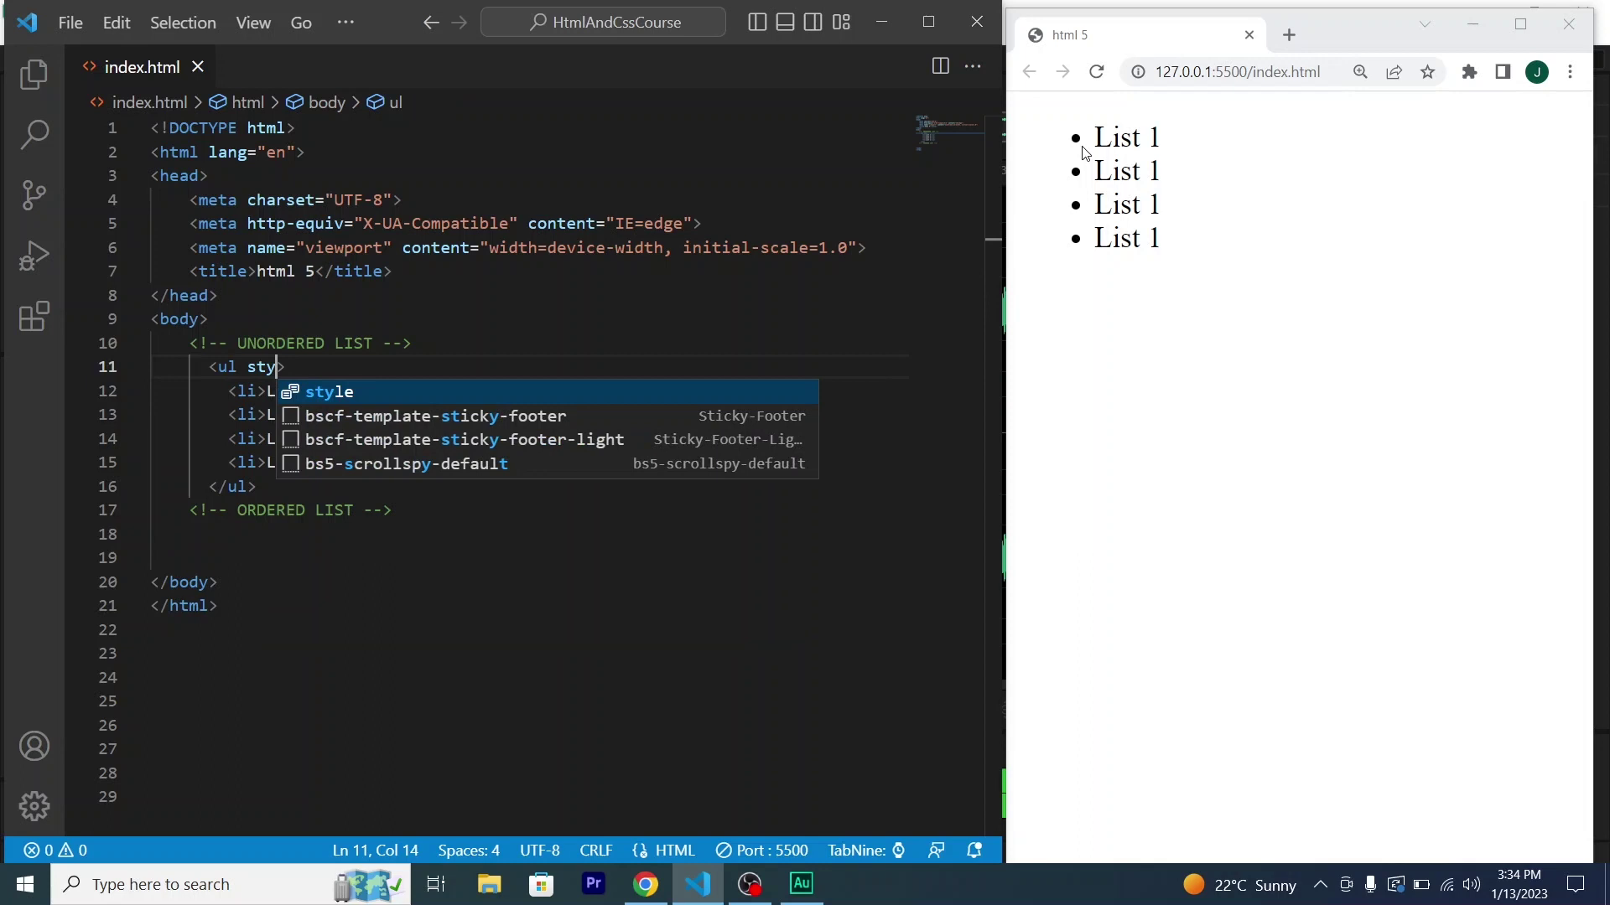
{"action": "key", "text": "Return"}
{"action": "type", "text": "list\""}
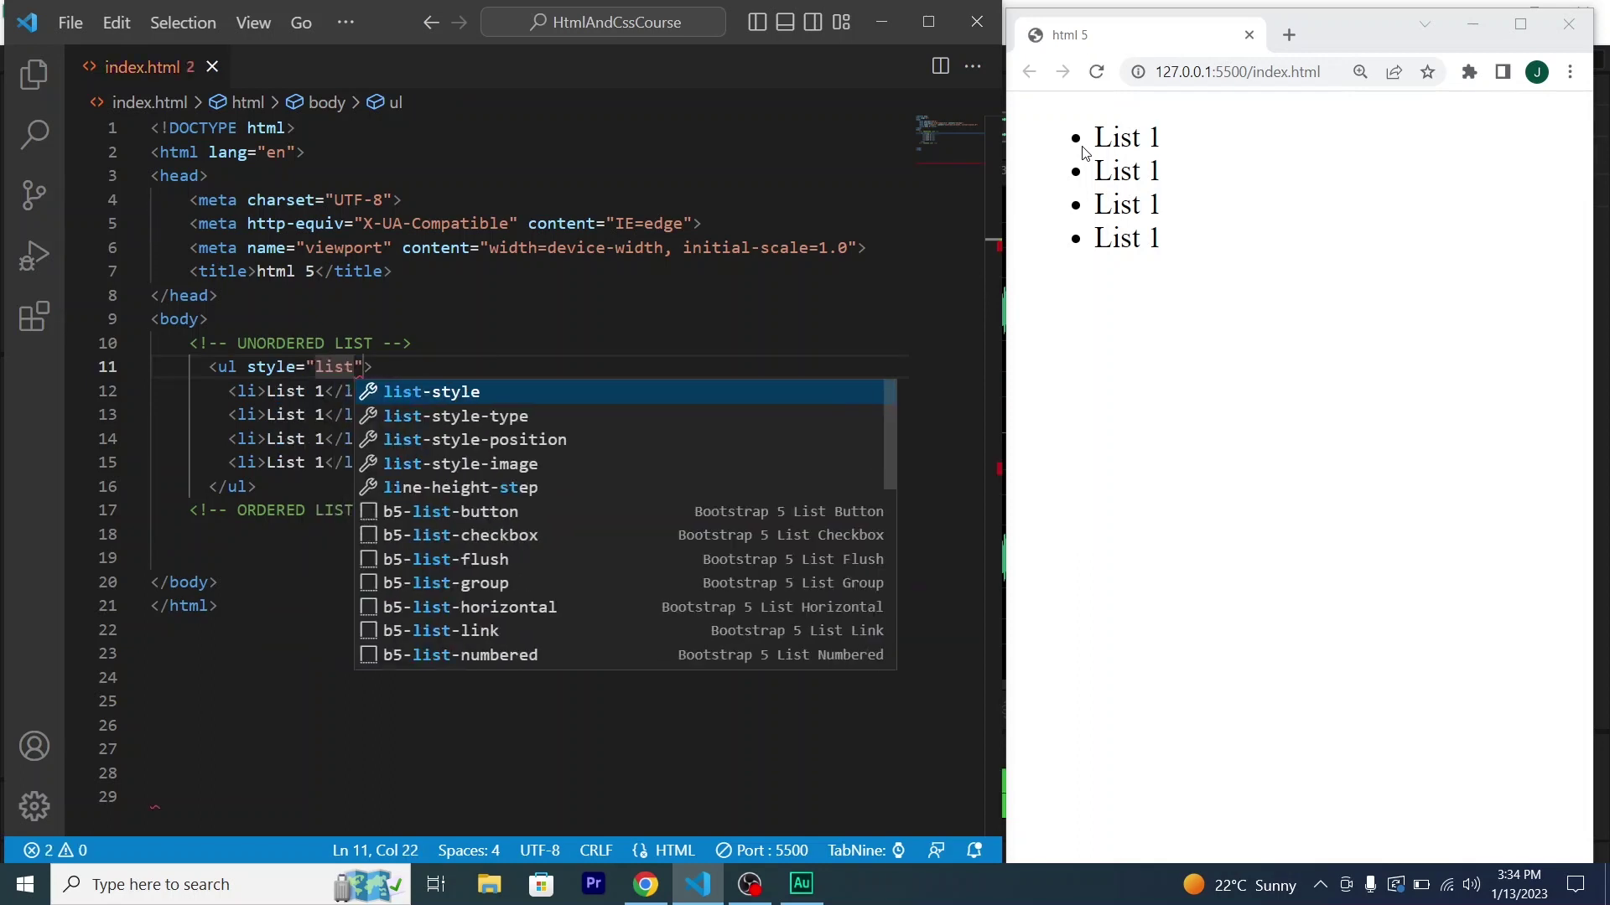
{"action": "key", "text": "Down"}
{"action": "key", "text": "Return"}
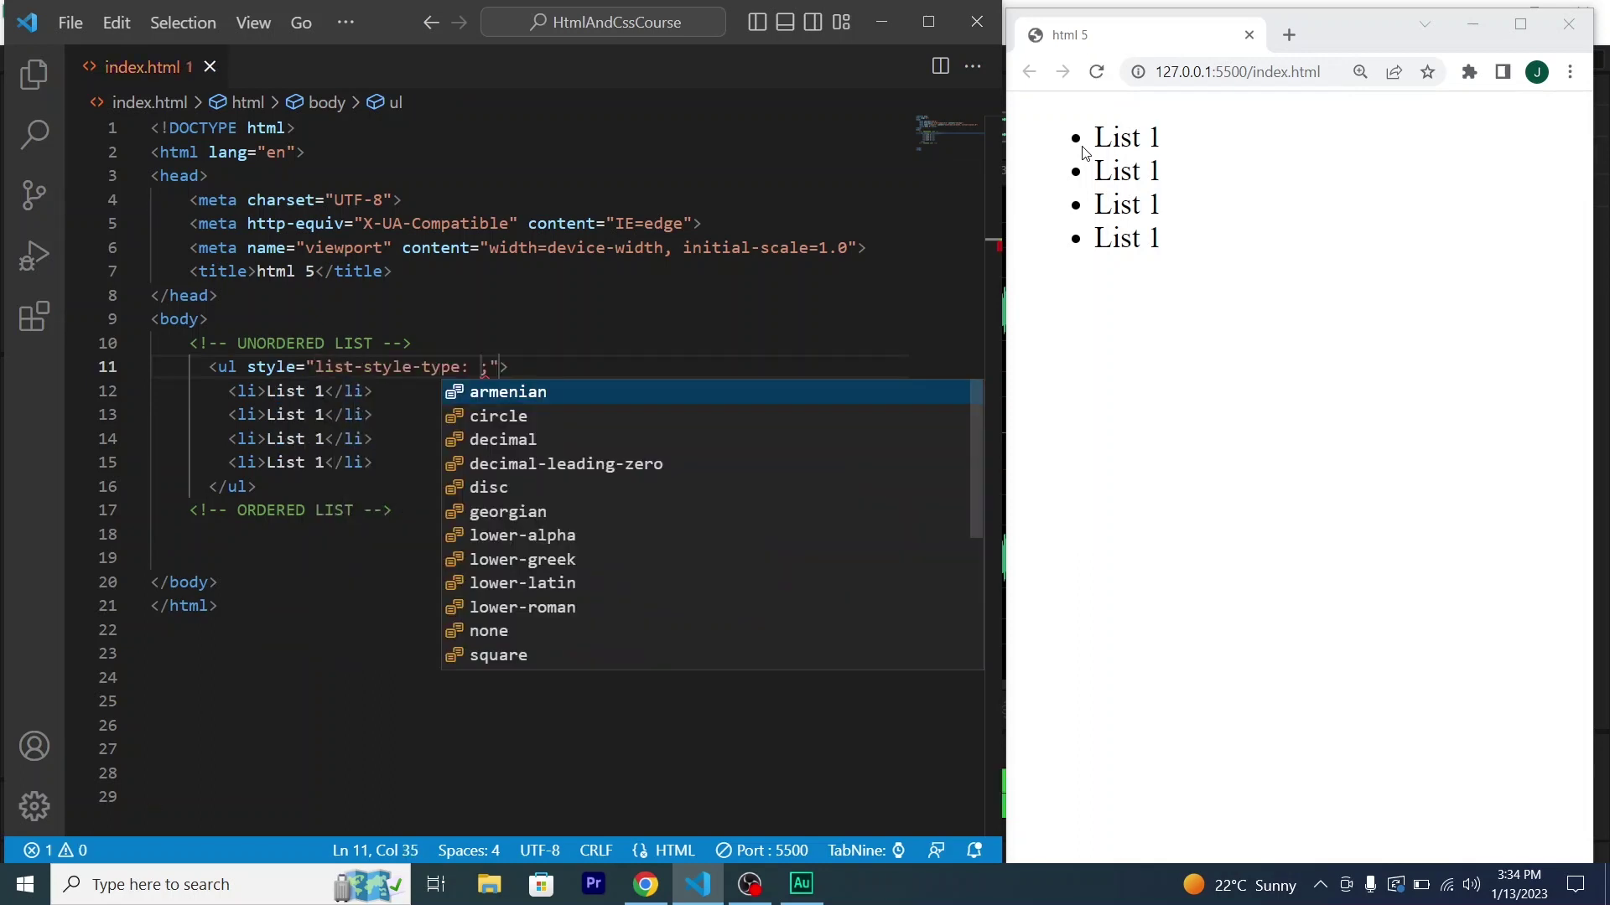
{"action": "type", "text": "ci"}
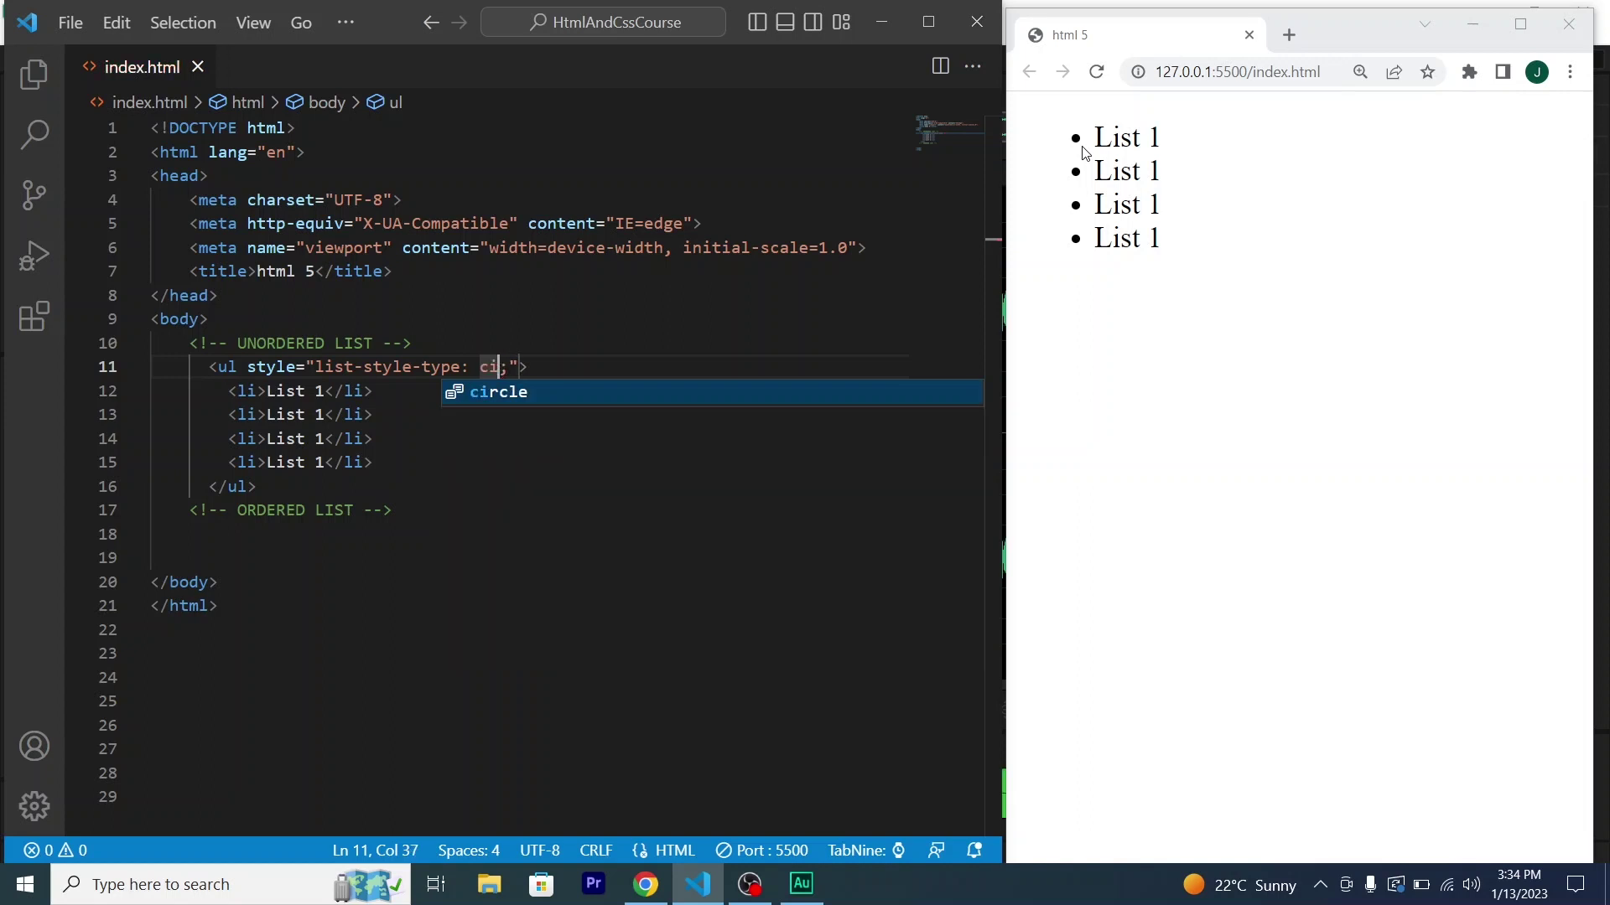
{"action": "key", "text": "Return"}
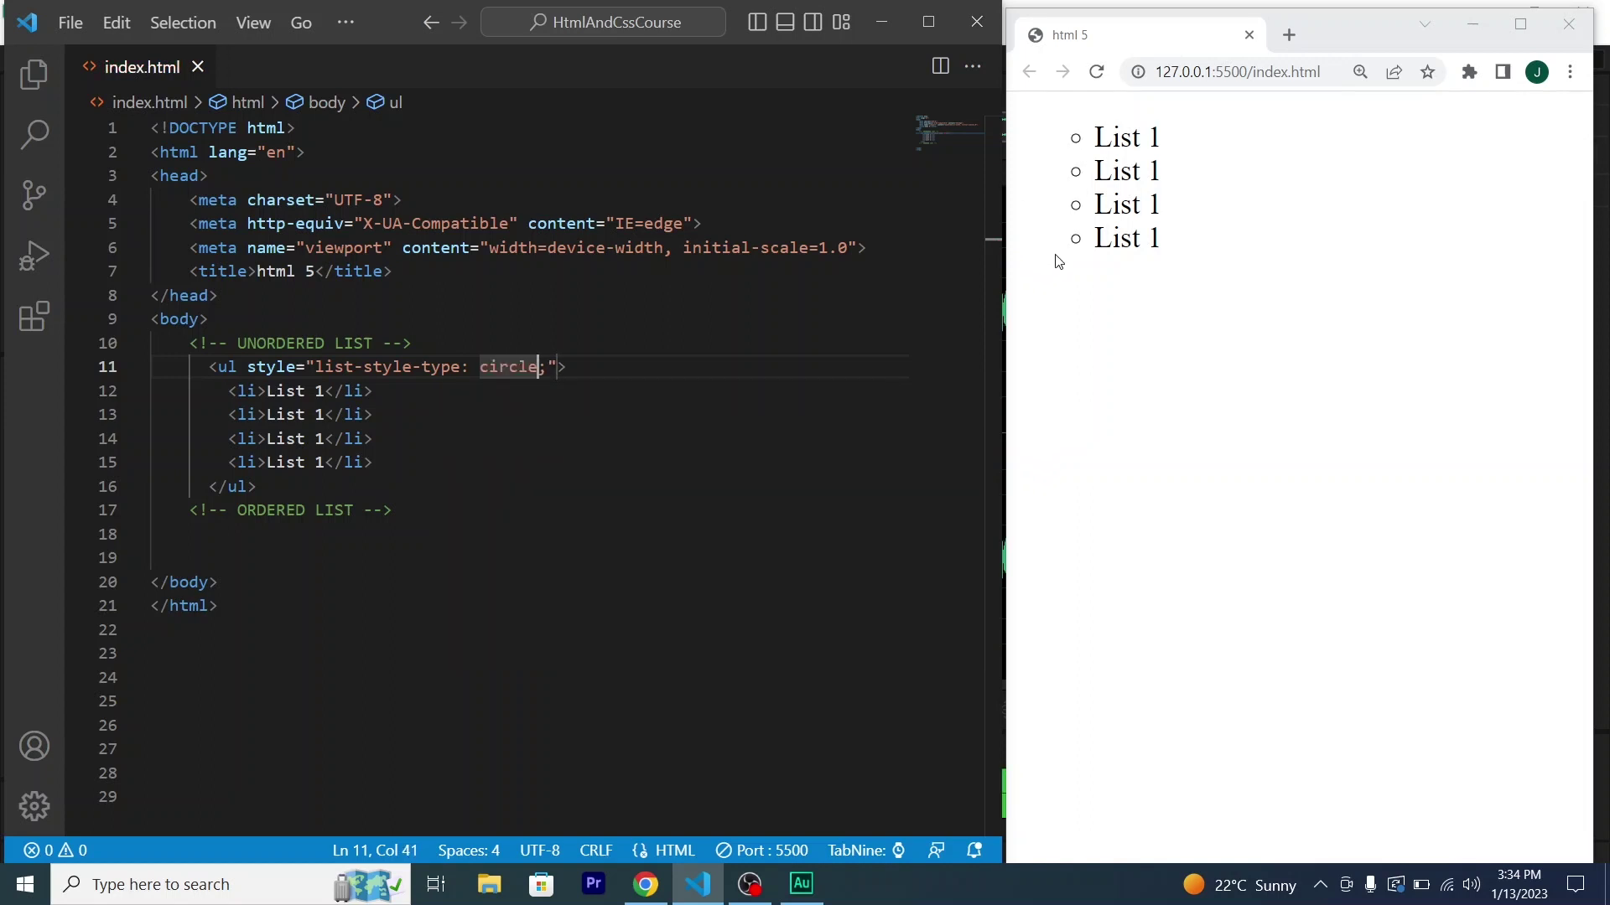
Change the ul bullet style from circle to square.
{"action": "key", "text": "BackSpace"}
{"action": "key", "text": "BackSpace"}
{"action": "key", "text": "BackSpace"}
{"action": "key", "text": "BackSpace"}
{"action": "key", "text": "BackSpace"}
{"action": "key", "text": "BackSpace"}
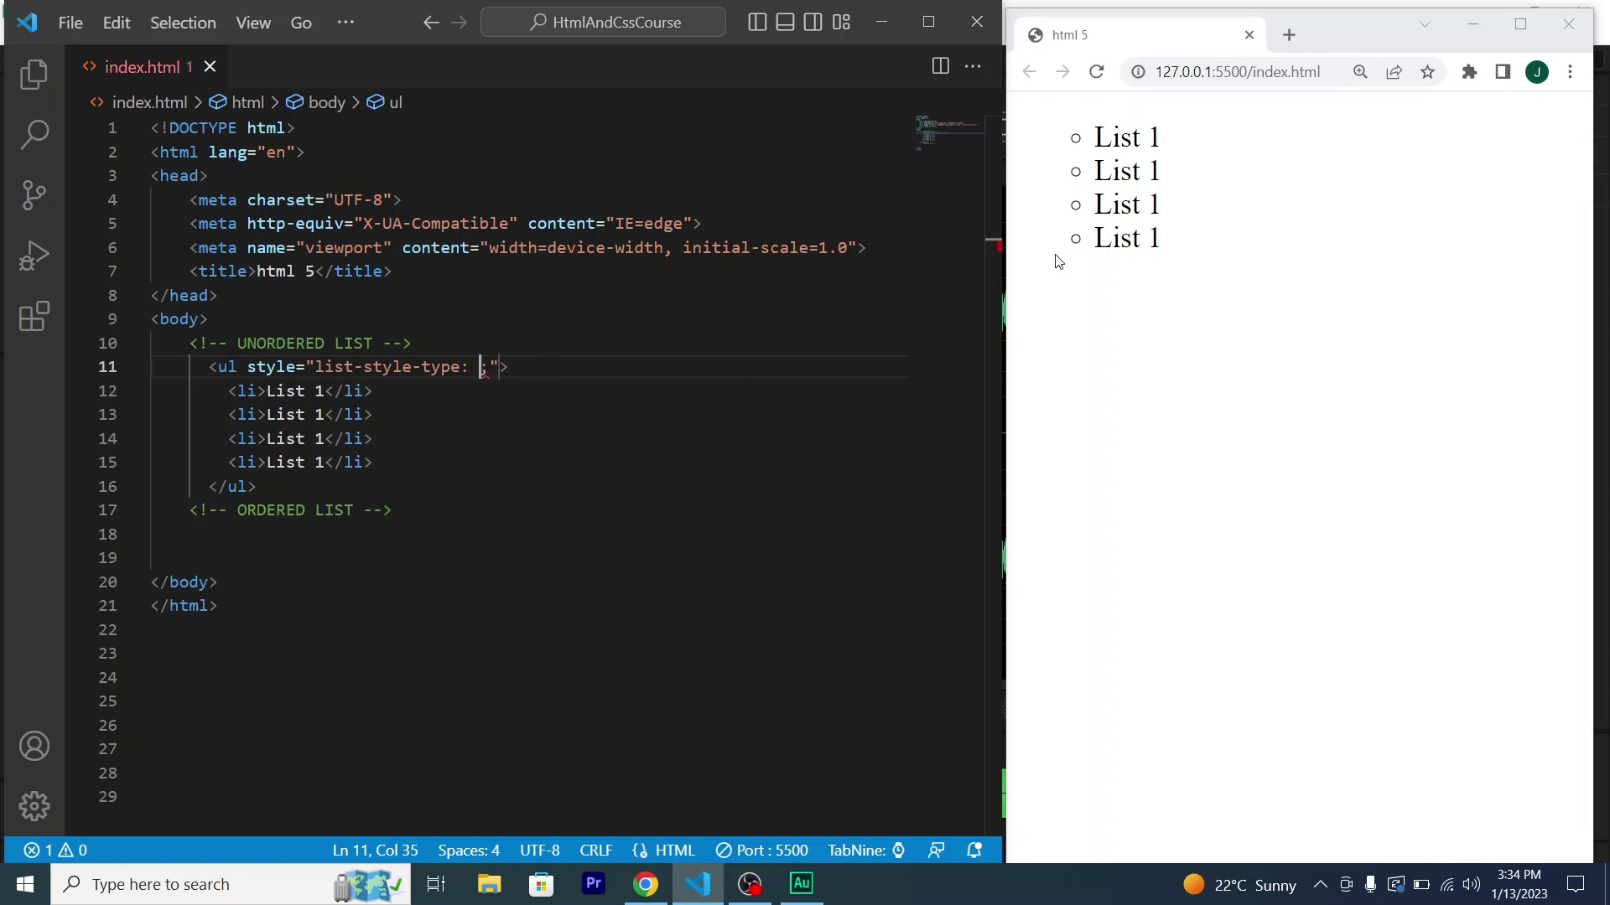
{"action": "type", "text": "sq"}
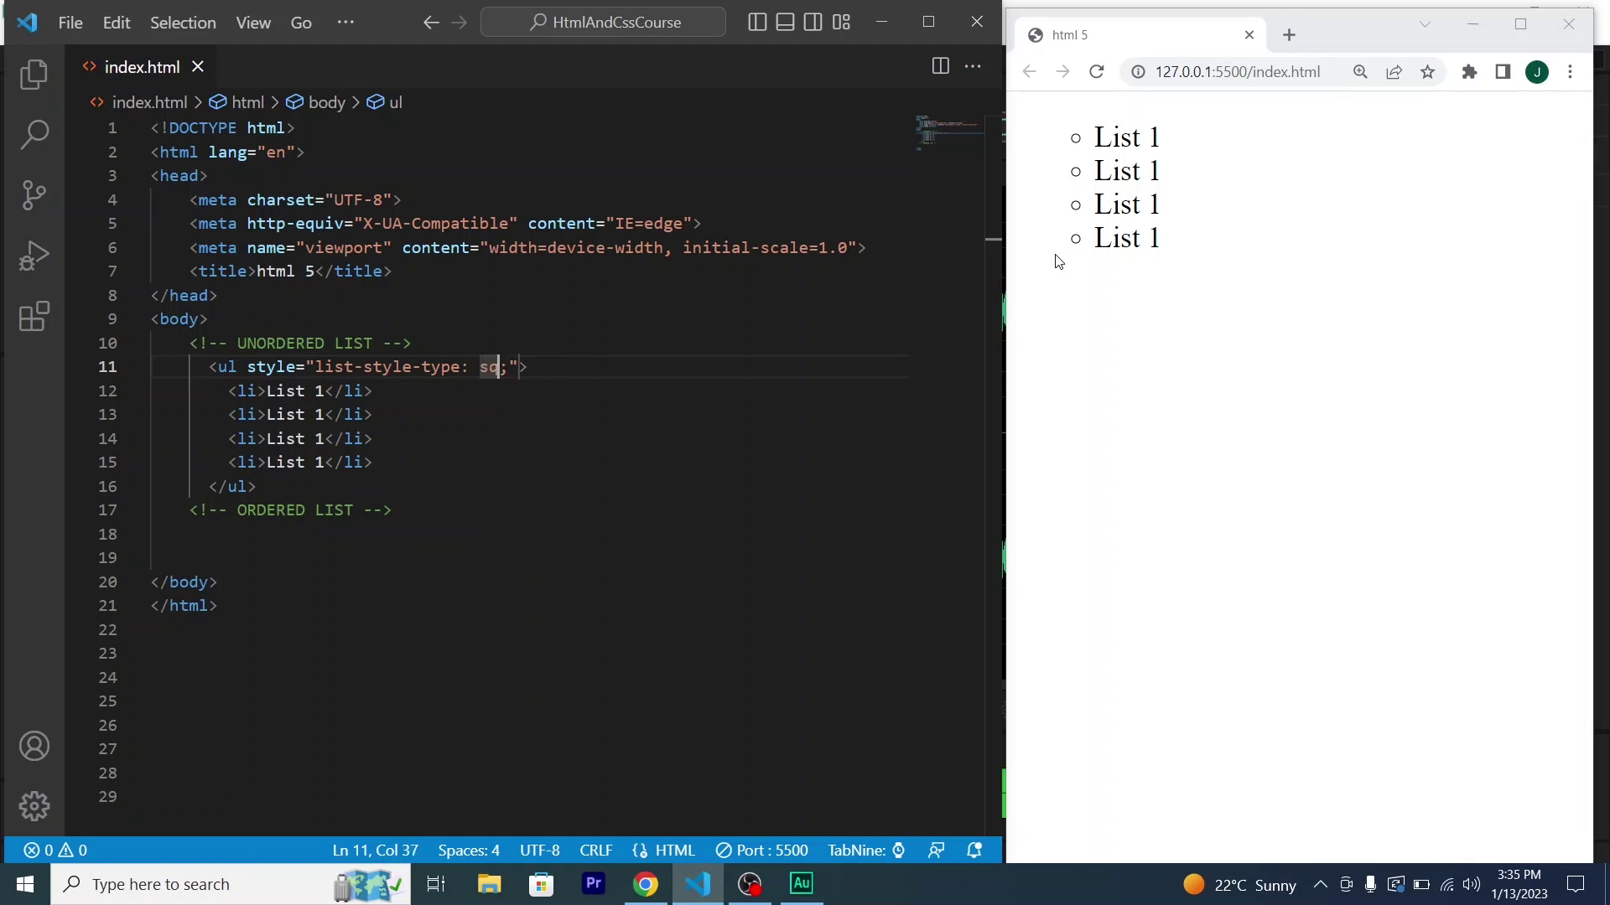
{"action": "type", "text": "ua"}
{"action": "key", "text": "Return"}
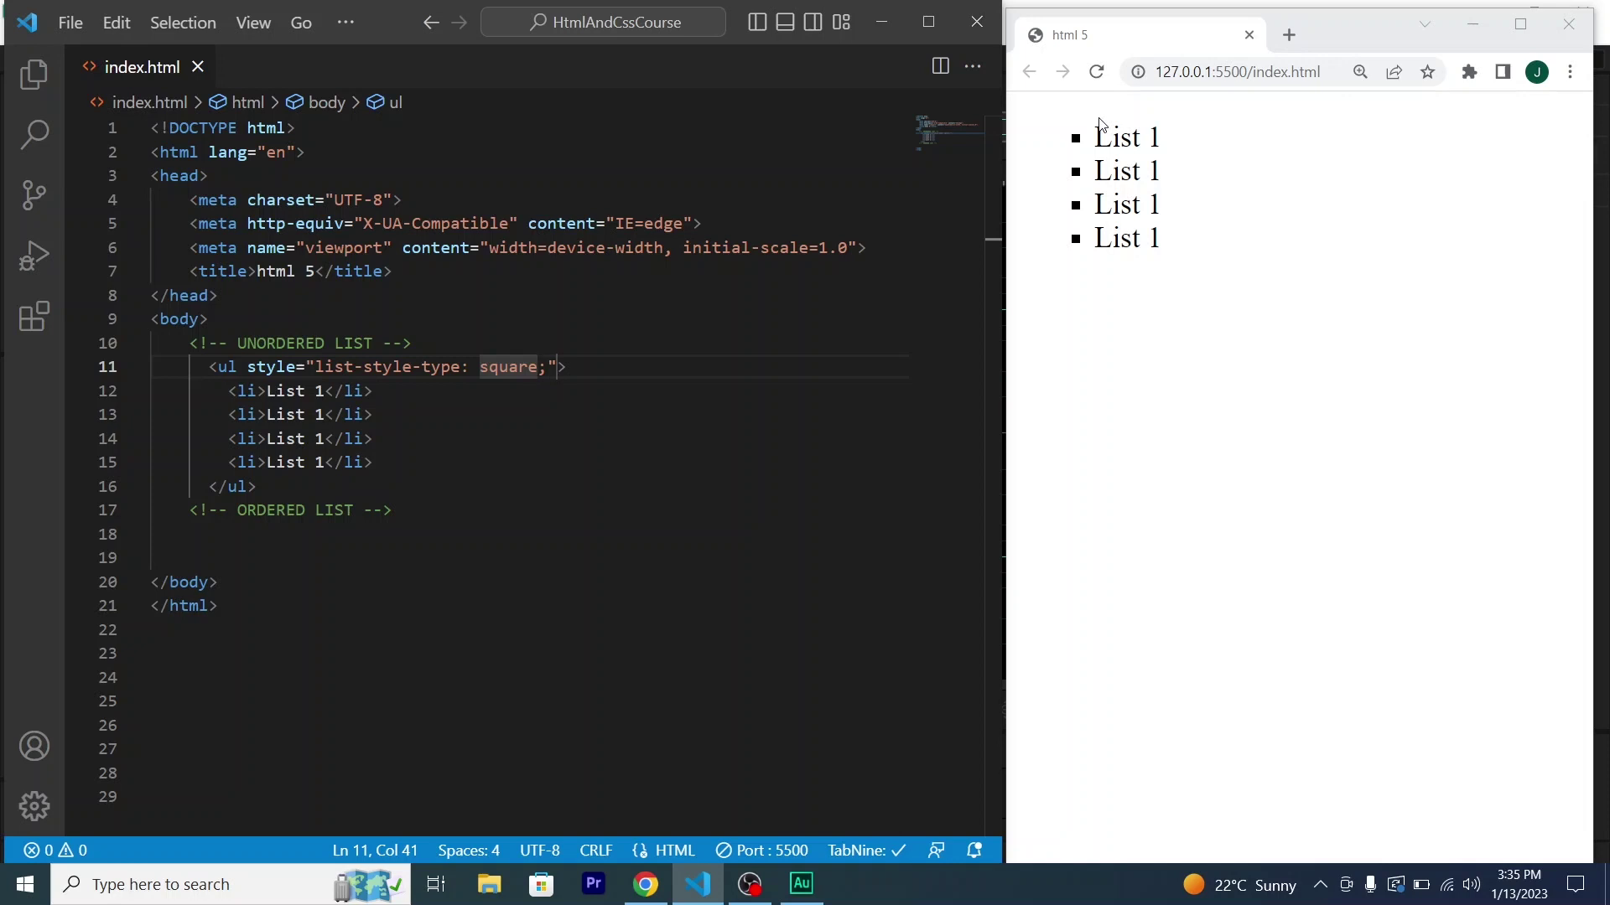
{"action": "key", "text": "Down"}
{"action": "key", "text": "Down"}
{"action": "key", "text": "Down"}
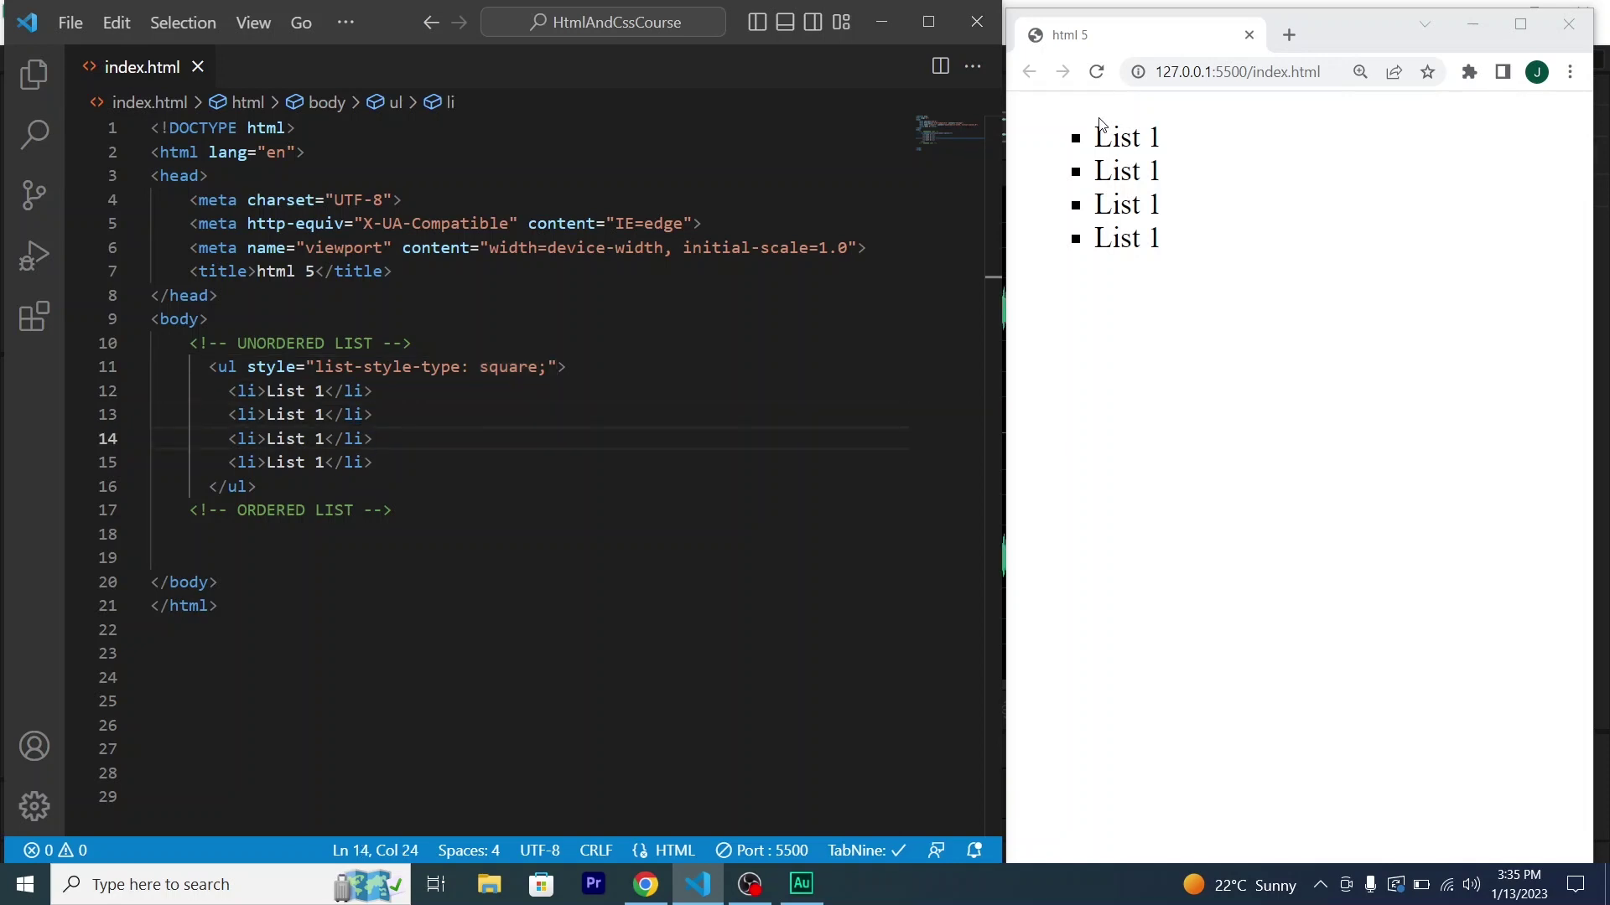
Change the second list item's text to Companies.
{"action": "key", "text": "Up"}
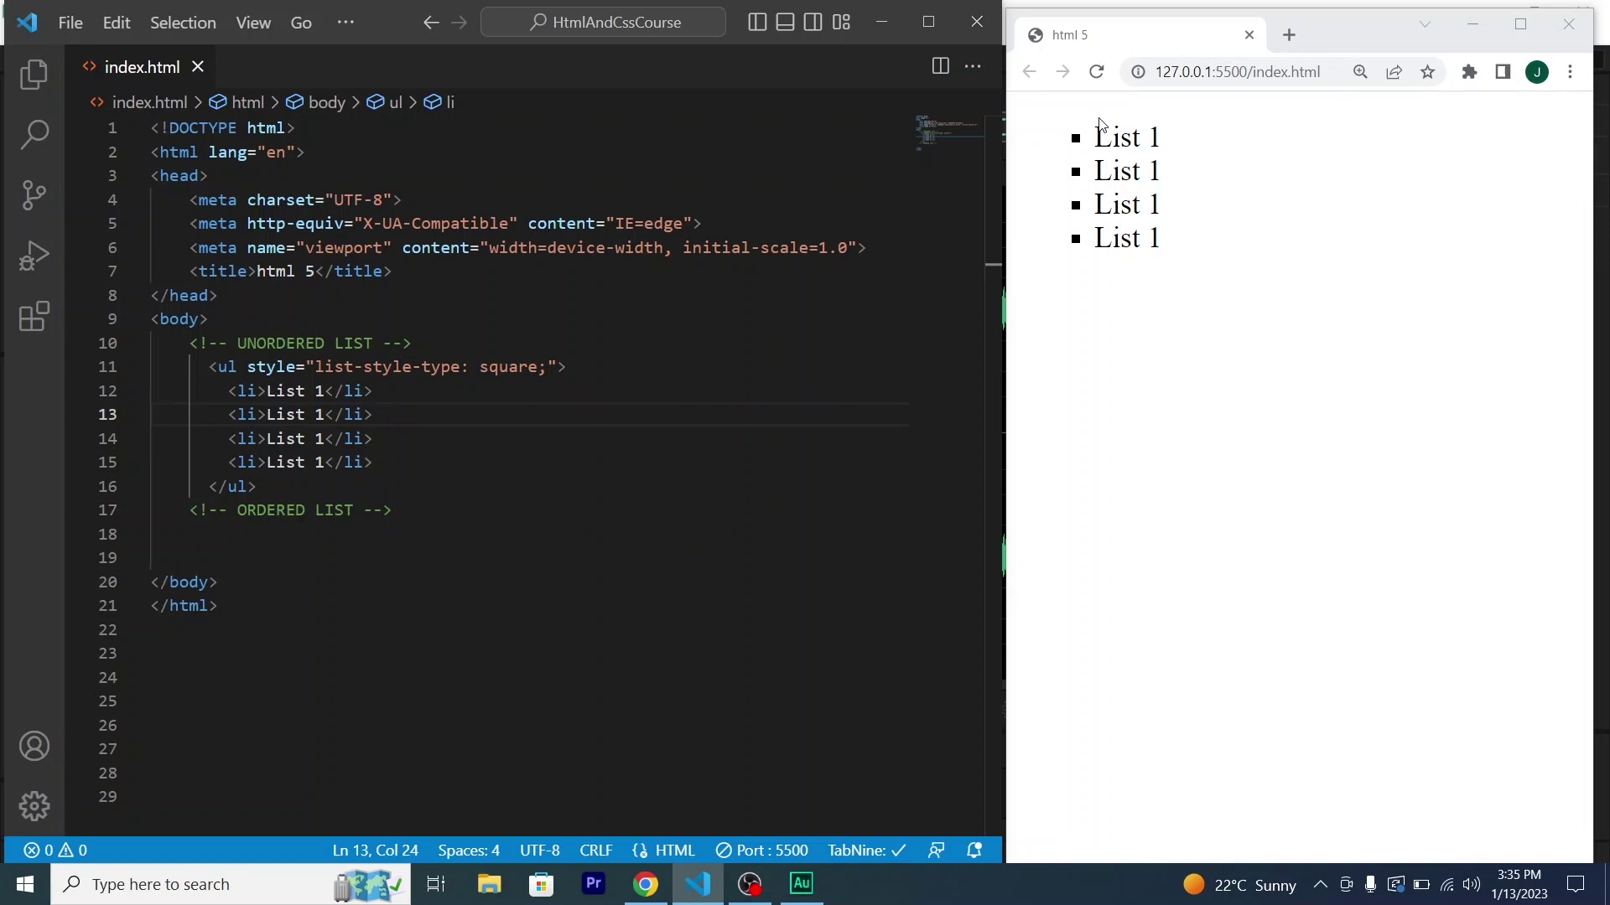
{"action": "key", "text": "Left"}
{"action": "key", "text": "Left"}
{"action": "key", "text": "Left"}
{"action": "key", "text": "Left"}
{"action": "key", "text": "Left"}
{"action": "key", "text": "BackSpace"}
{"action": "key", "text": "BackSpace"}
{"action": "key", "text": "BackSpace"}
{"action": "key", "text": "BackSpace"}
{"action": "key", "text": "BackSpace"}
{"action": "key", "text": "BackSpace"}
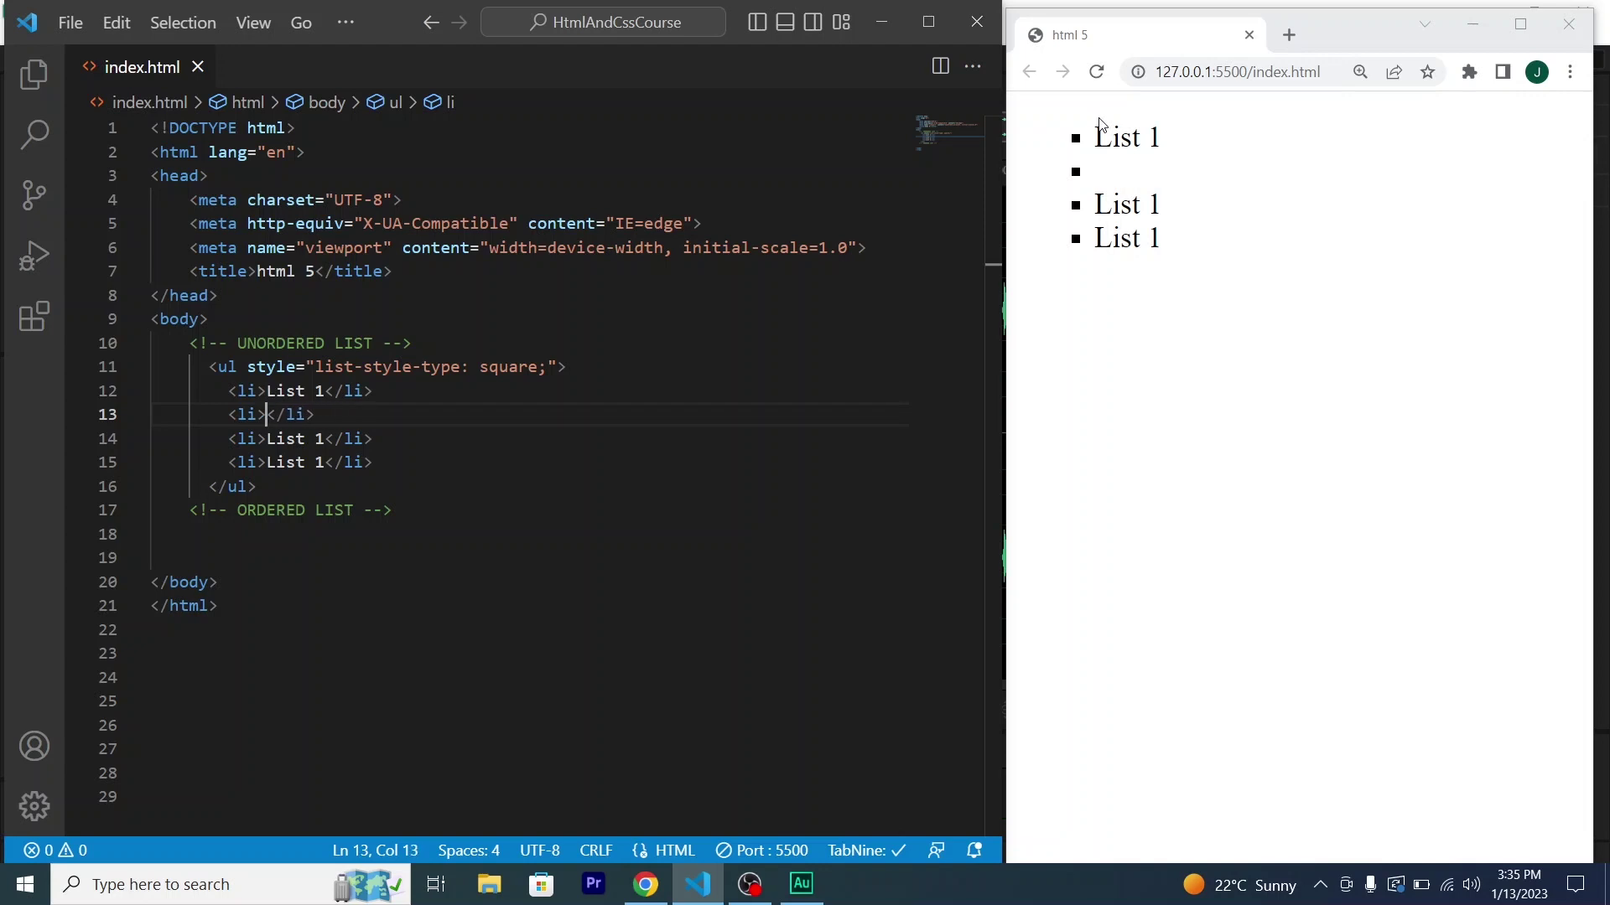
{"action": "type", "text": "Cpma"}
{"action": "key", "text": "BackSpace"}
{"action": "key", "text": "BackSpace"}
{"action": "key", "text": "BackSpace"}
{"action": "type", "text": "o"}
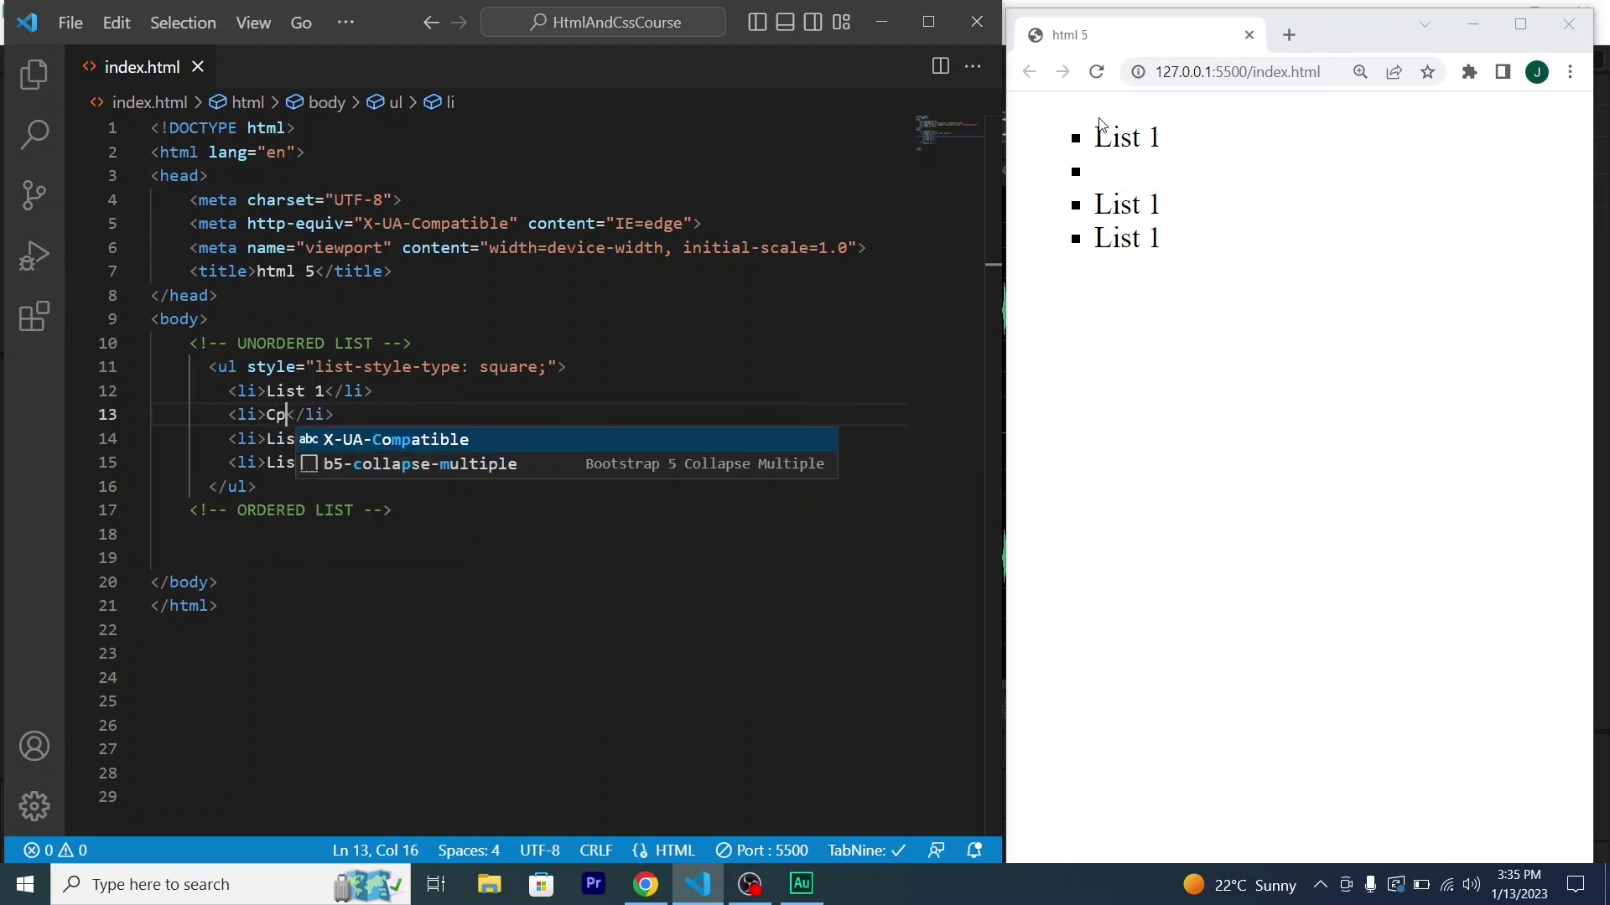
{"action": "type", "text": "mpanies"}
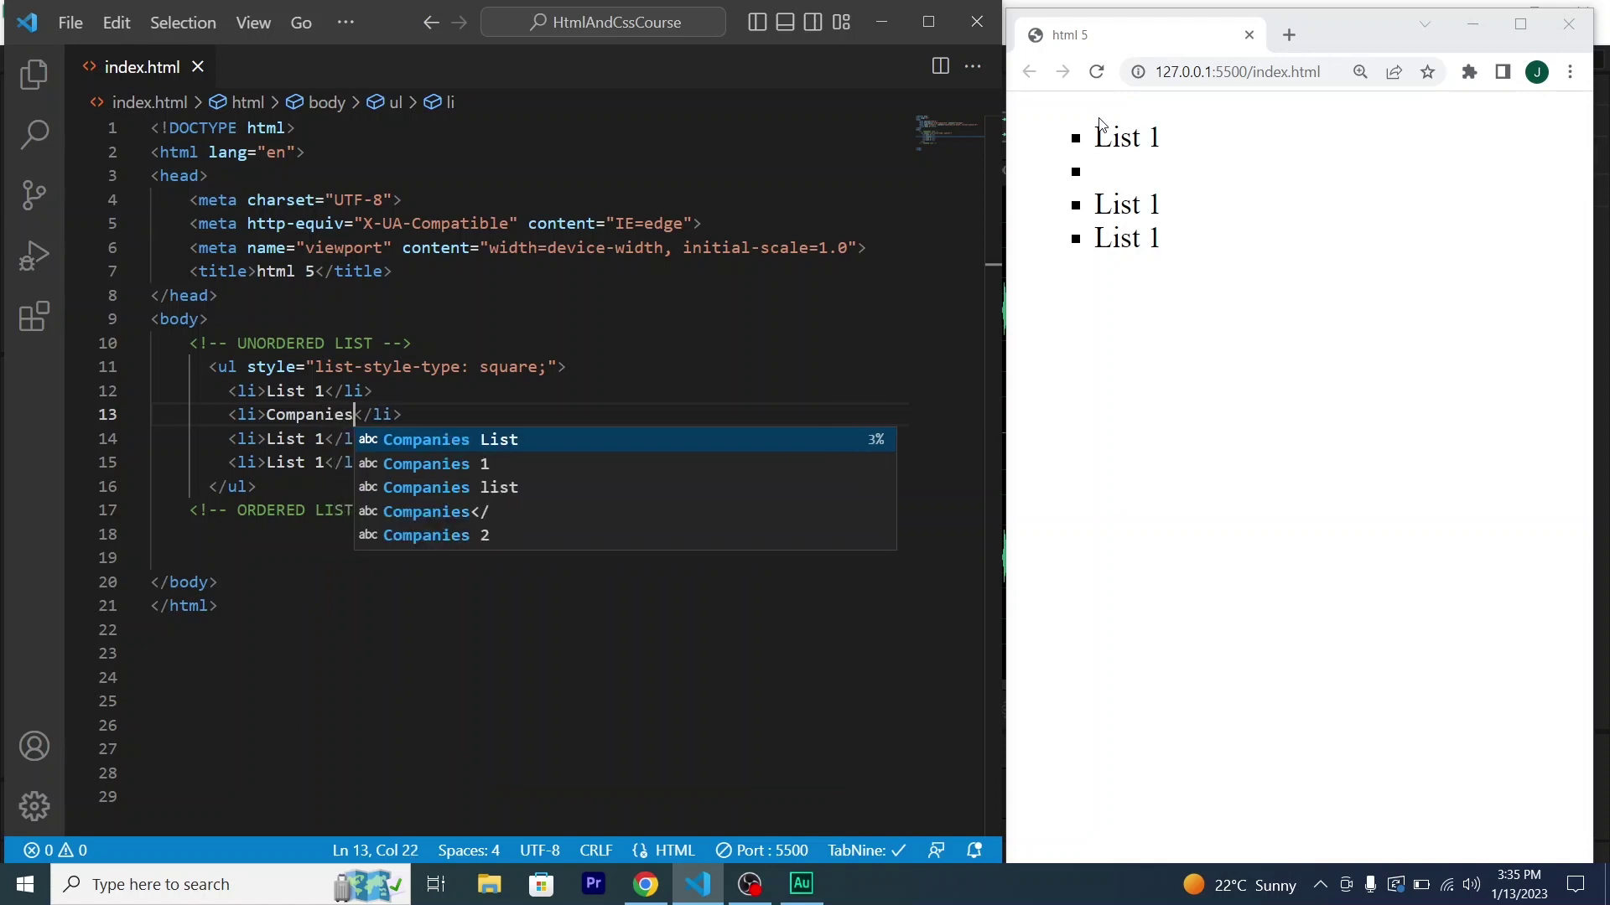
{"action": "key", "text": "End"}
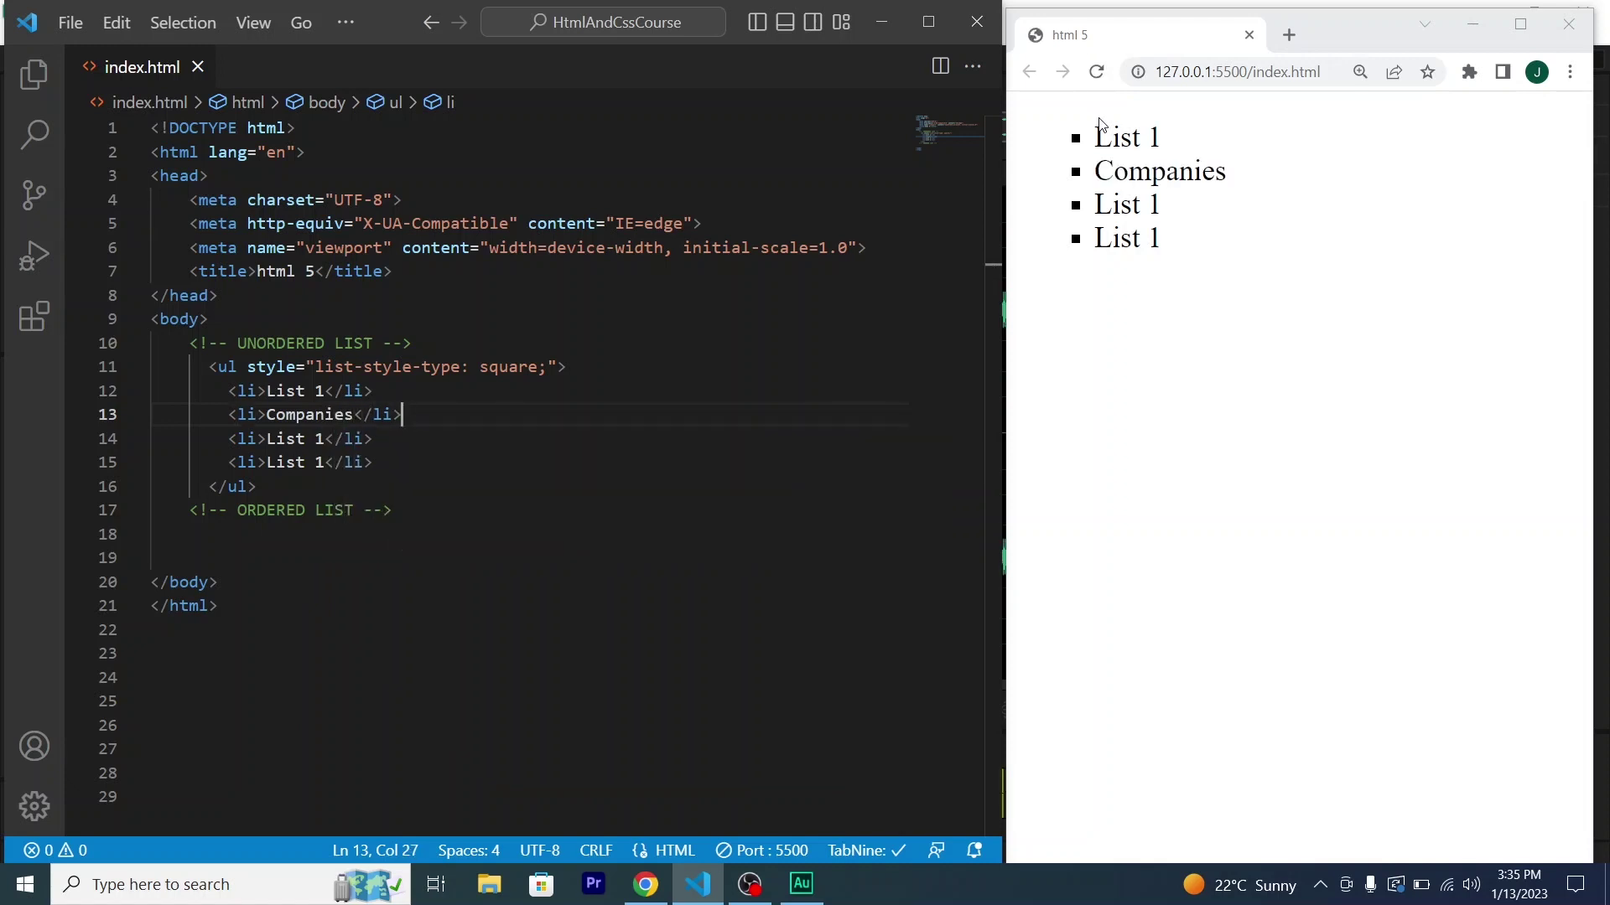
Add a nested ul under Companies with an Apple item.
{"action": "key", "text": "Return"}
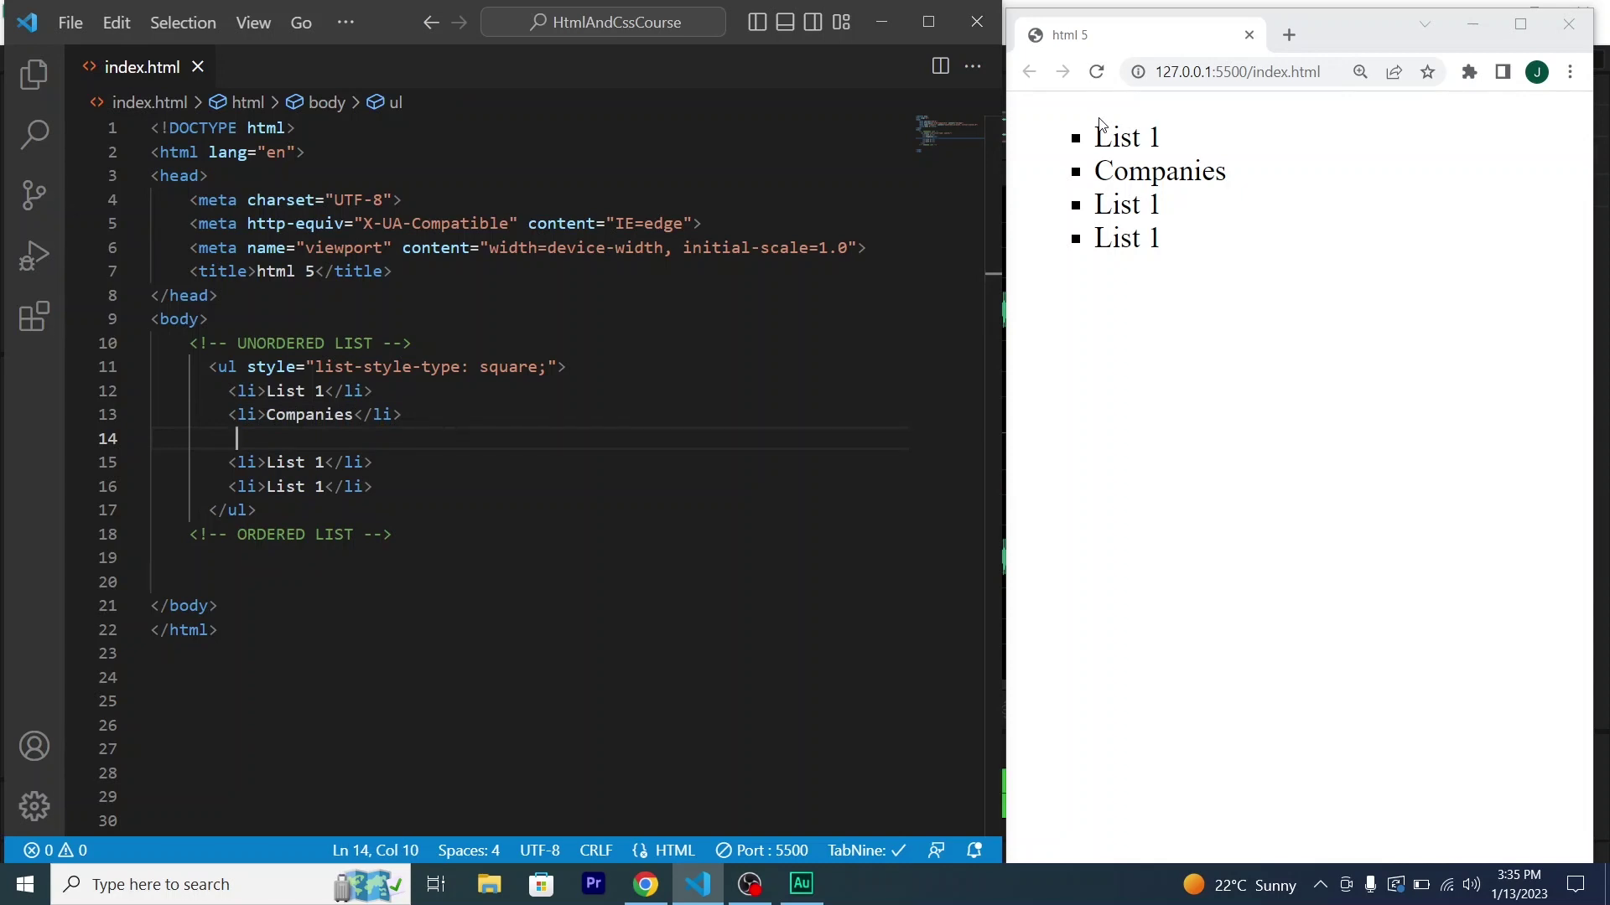
{"action": "type", "text": "ul"}
{"action": "key", "text": "Tab"}
{"action": "key", "text": "Return"}
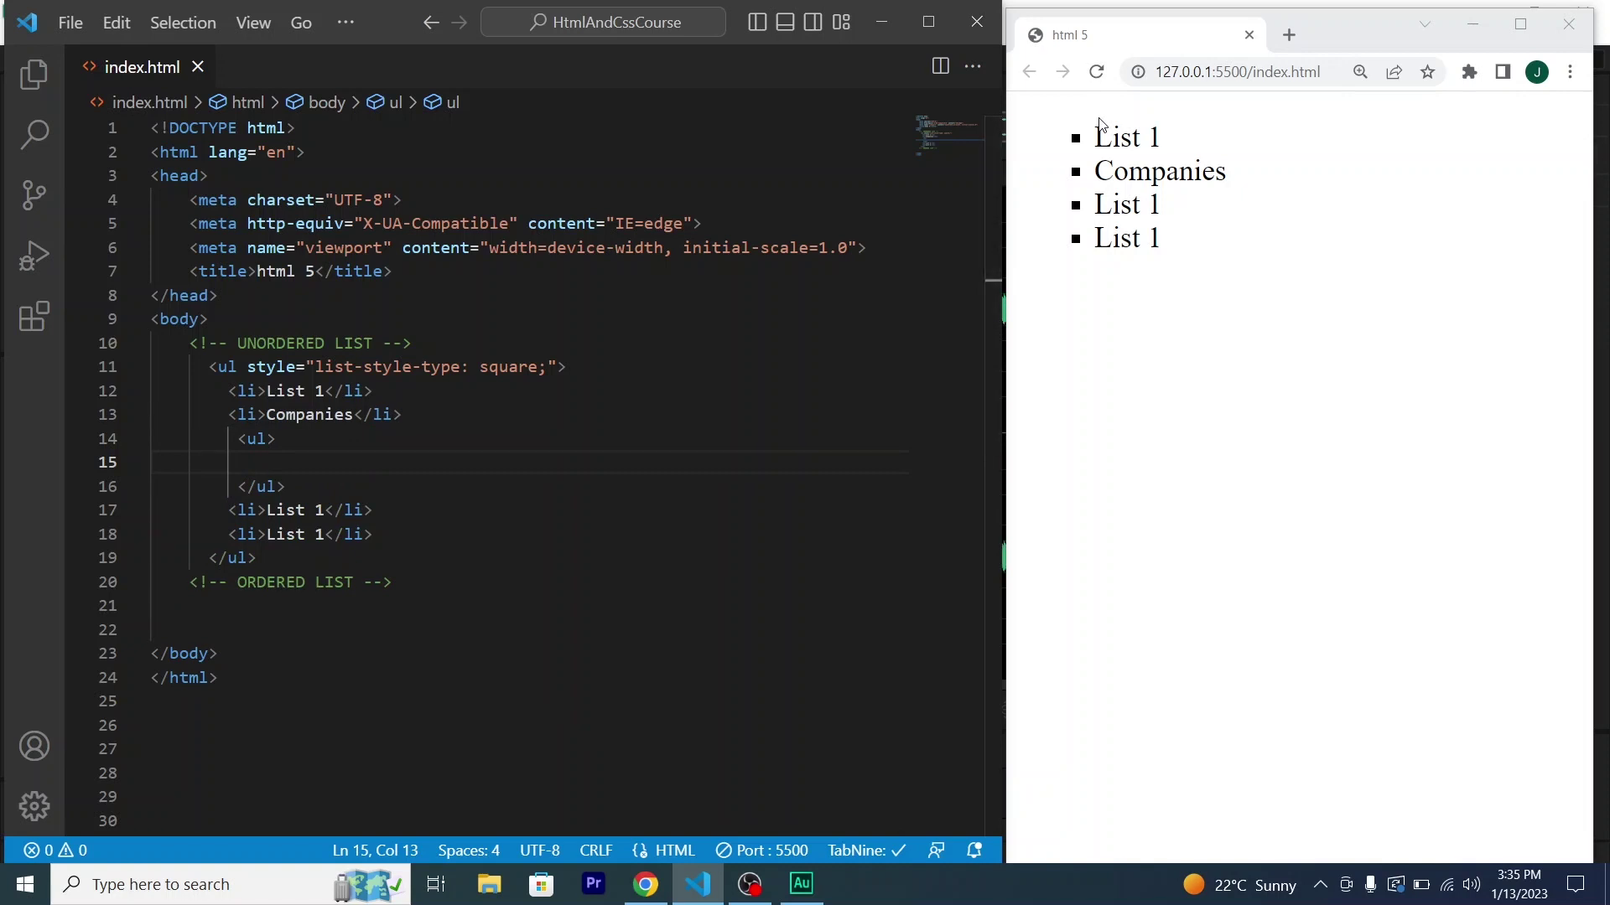
{"action": "type", "text": "li"}
{"action": "key", "text": "Tab"}
{"action": "type", "text": "A"}
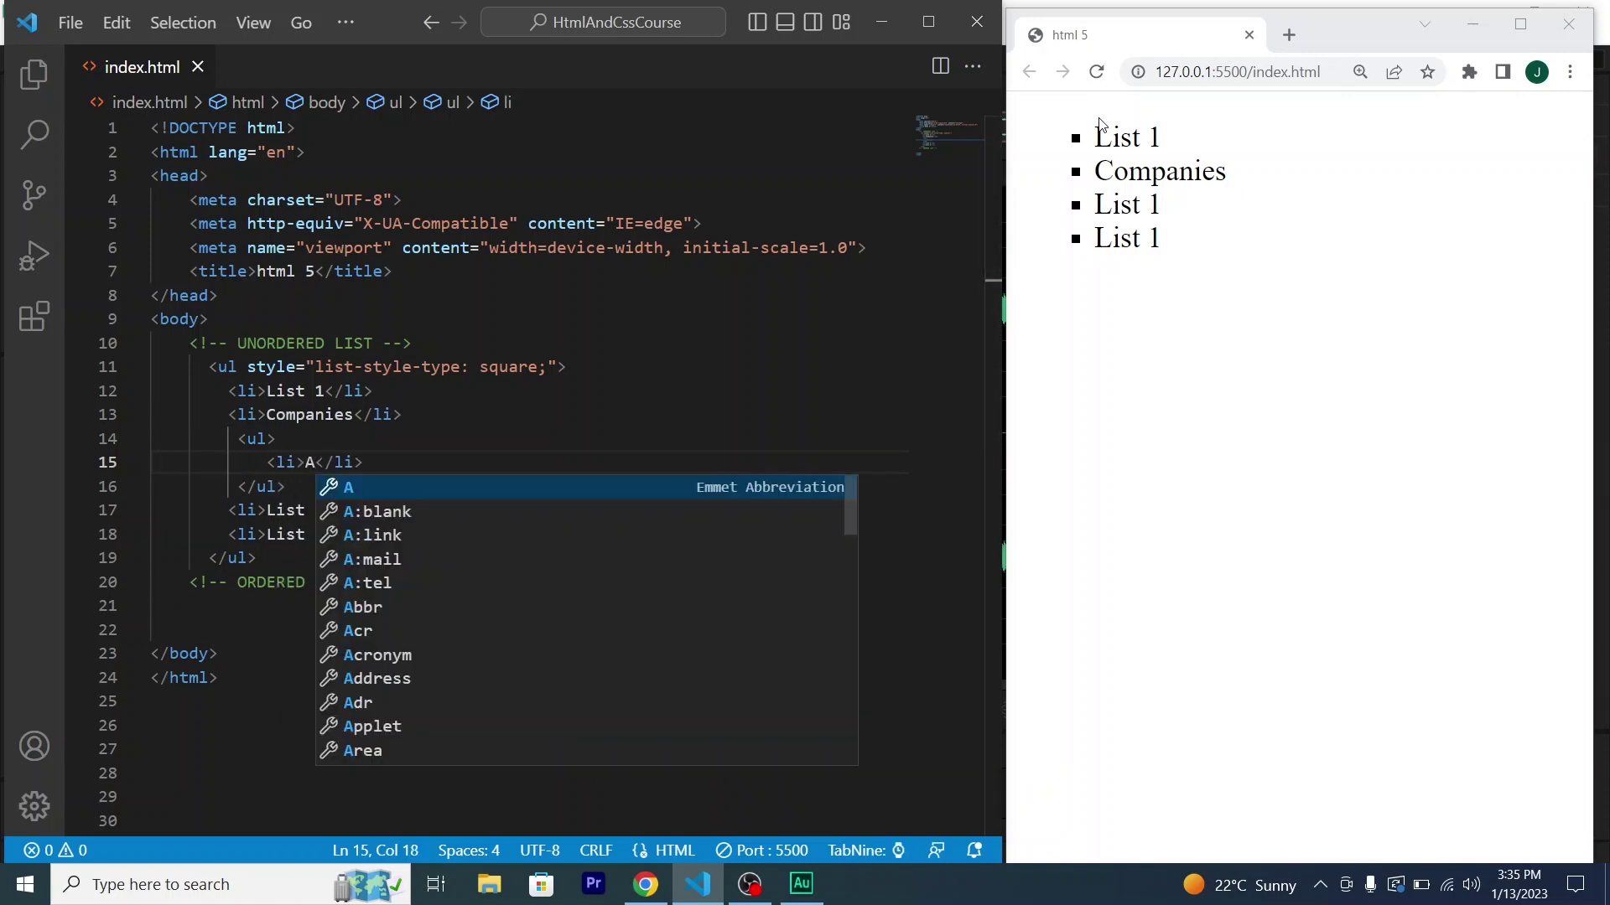
{"action": "type", "text": "pple"}
Duplicate the Apple item twice and rename the copies to Tesla and Microsoft.
{"action": "key", "text": "shift+alt+Down"}
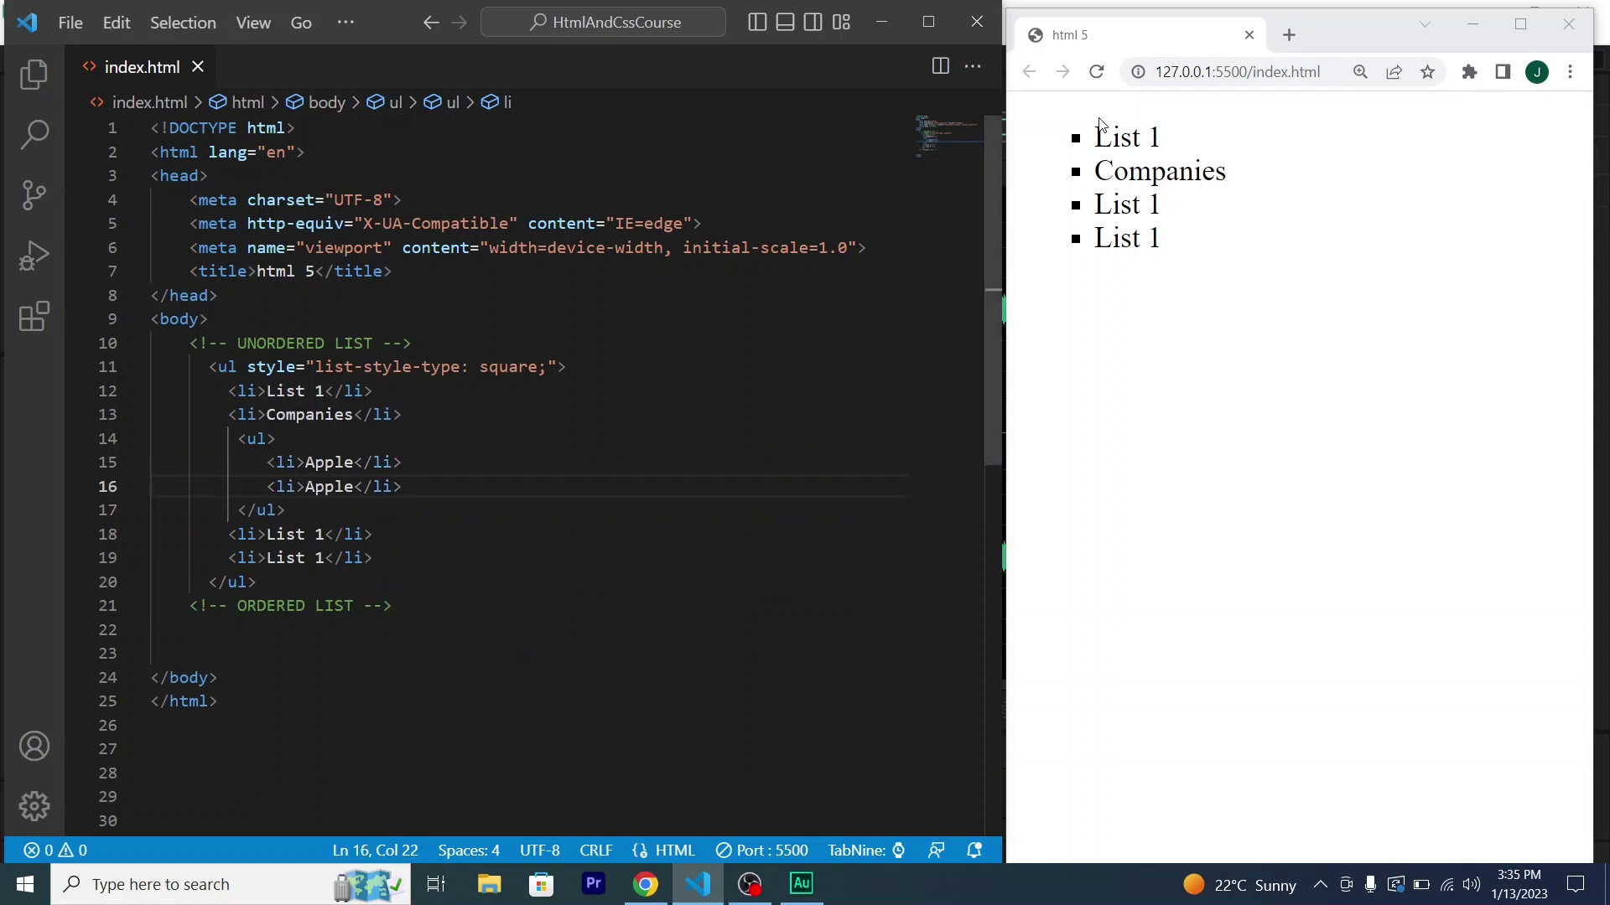
{"action": "key", "text": "shift+alt+Down"}
{"action": "key", "text": "Left"}
{"action": "key", "text": "Left"}
{"action": "key", "text": "Left"}
{"action": "key", "text": "BackSpace"}
{"action": "key", "text": "BackSpace"}
{"action": "key", "text": "BackSpace"}
{"action": "key", "text": "BackSpace"}
{"action": "key", "text": "BackSpace"}
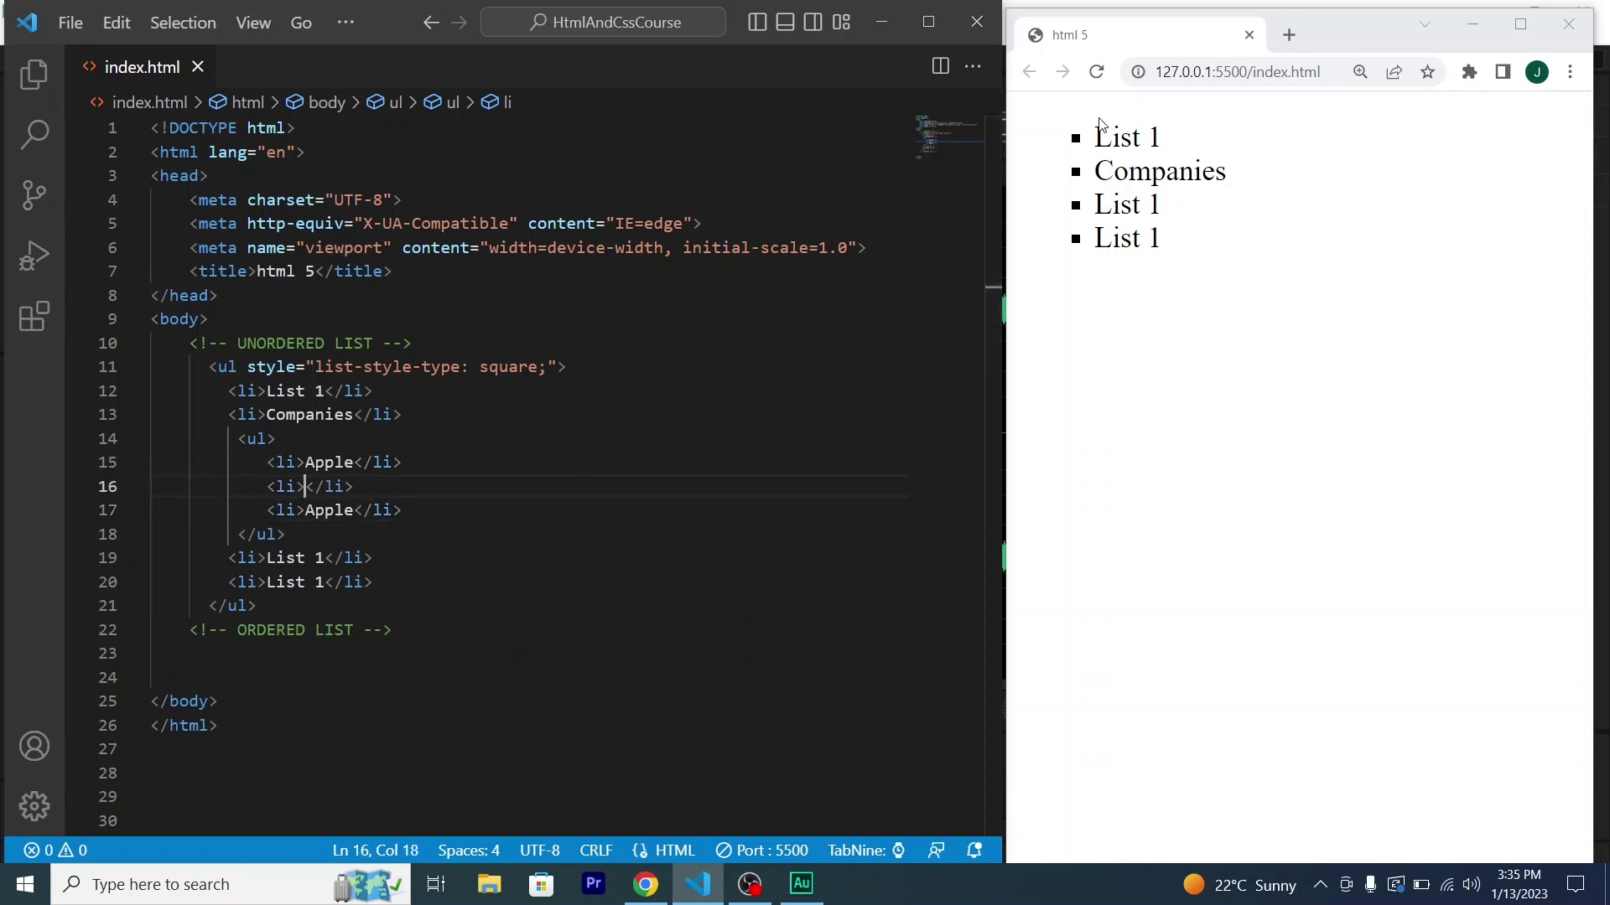
{"action": "type", "text": "Tesla"}
{"action": "key", "text": "Down"}
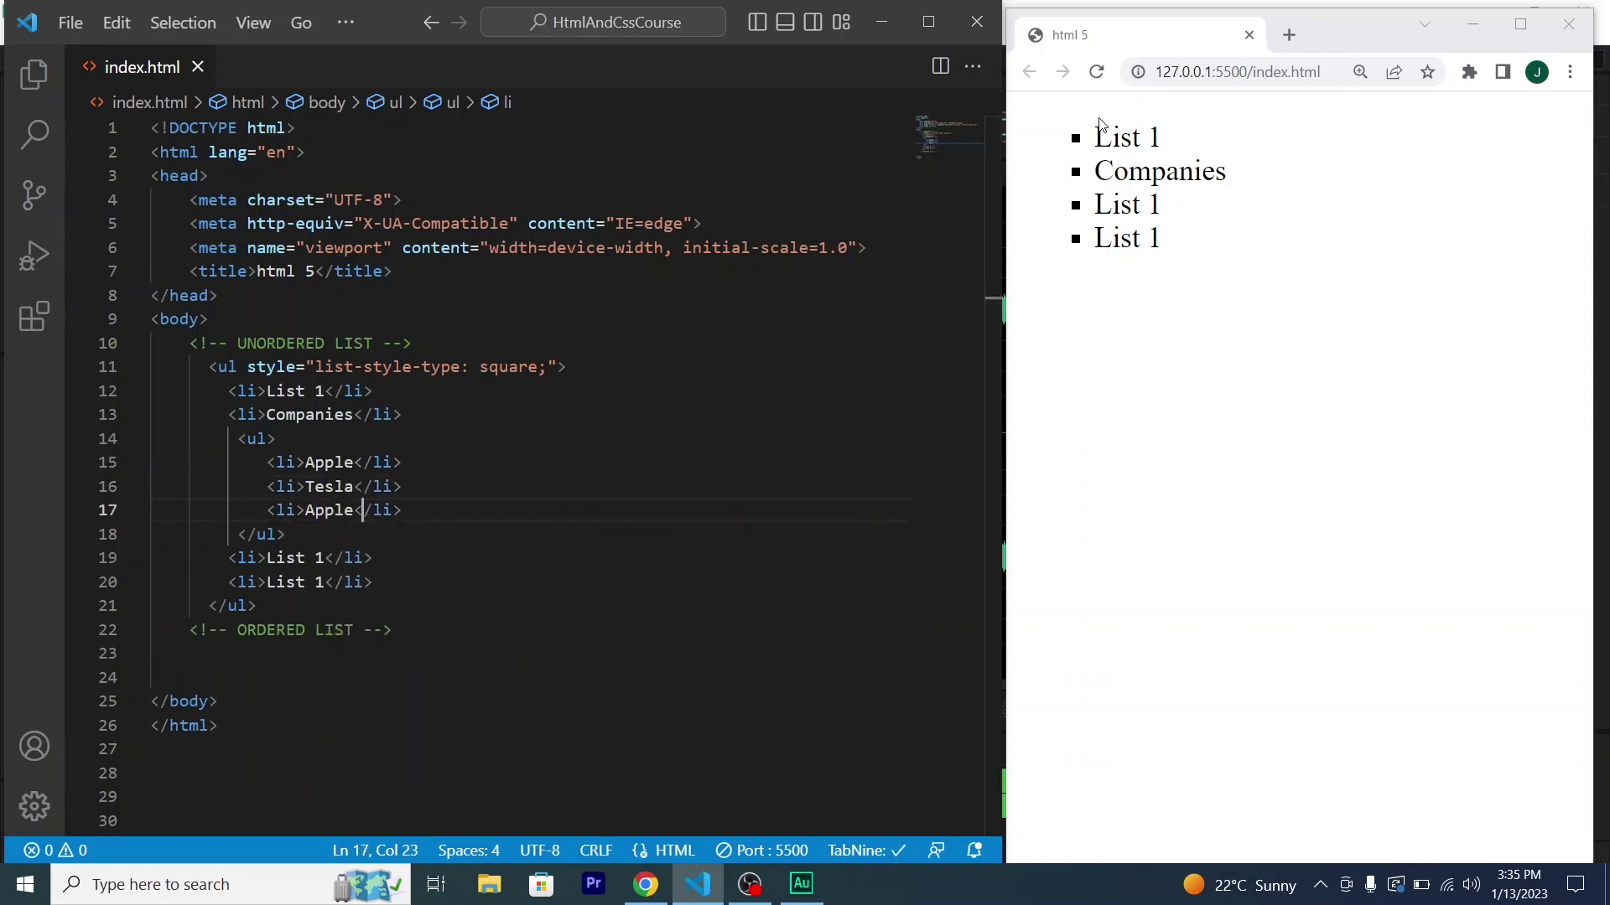
{"action": "key", "text": "BackSpace"}
{"action": "key", "text": "BackSpace"}
{"action": "key", "text": "BackSpace"}
{"action": "key", "text": "BackSpace"}
{"action": "key", "text": "BackSpace"}
{"action": "type", "text": "M"}
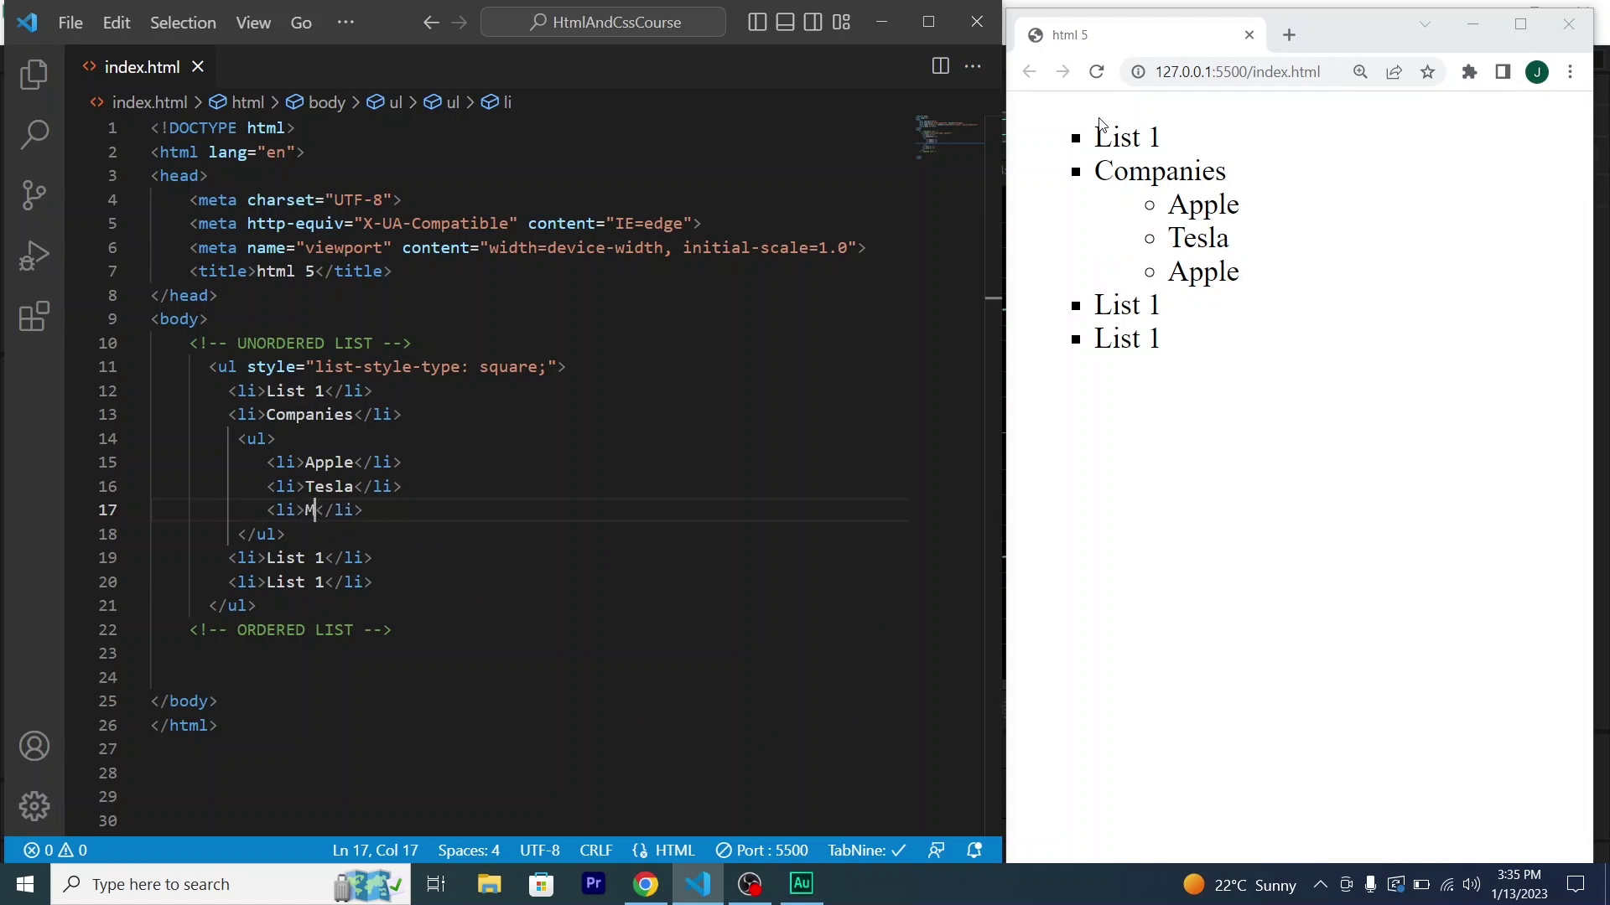
{"action": "type", "text": "icrosoft"}
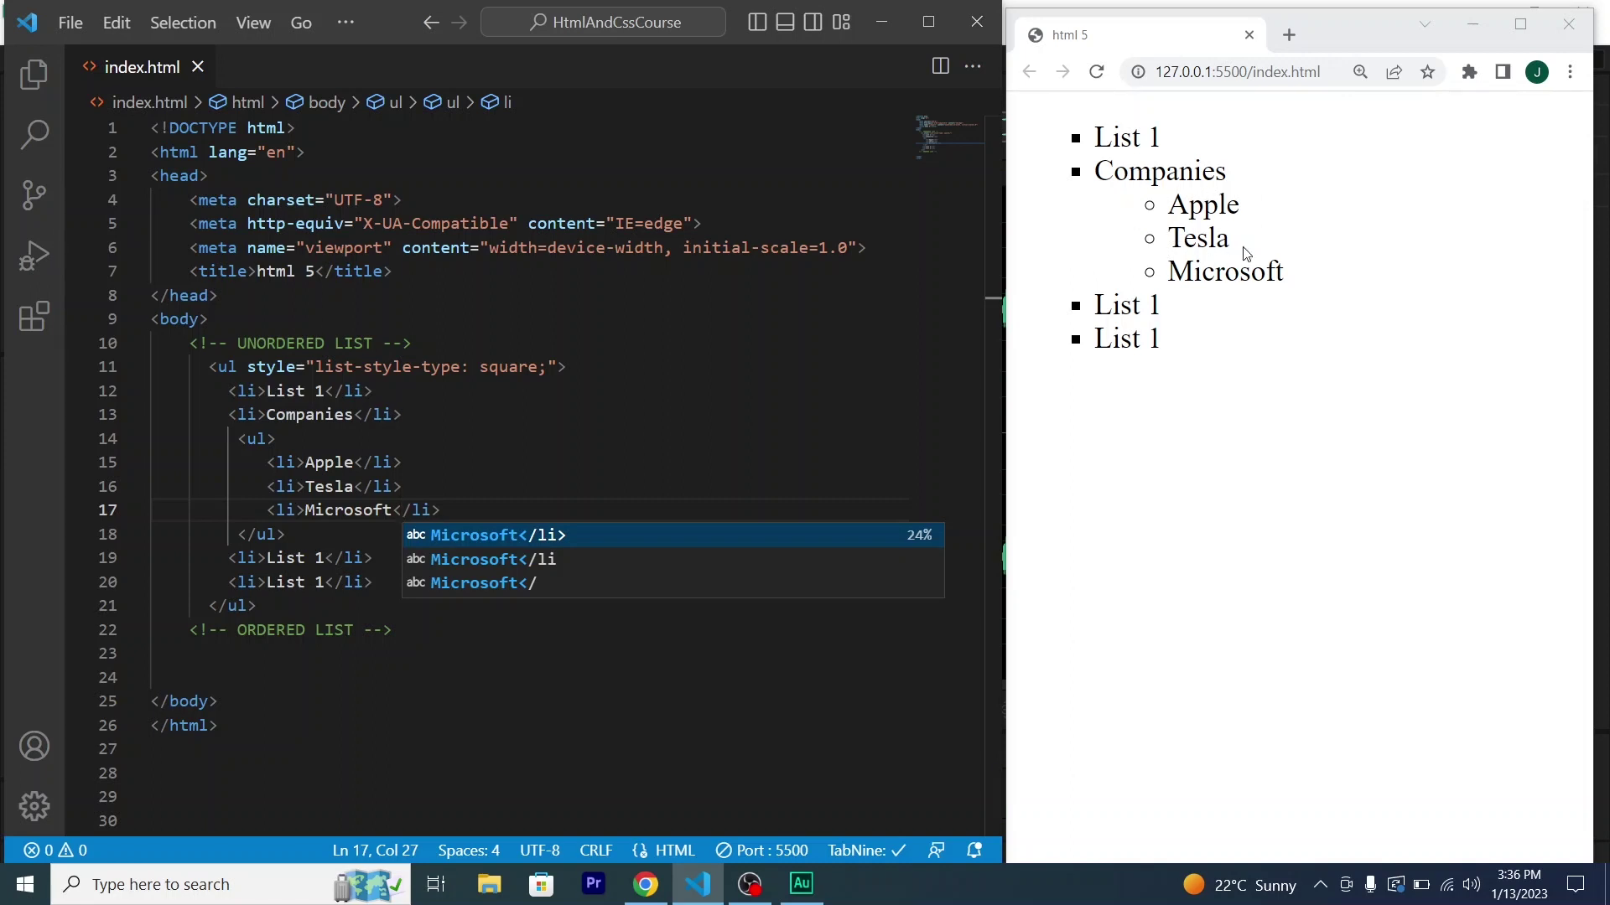
{"action": "key", "text": "Down"}
{"action": "key", "text": "Down"}
{"action": "key", "text": "Up"}
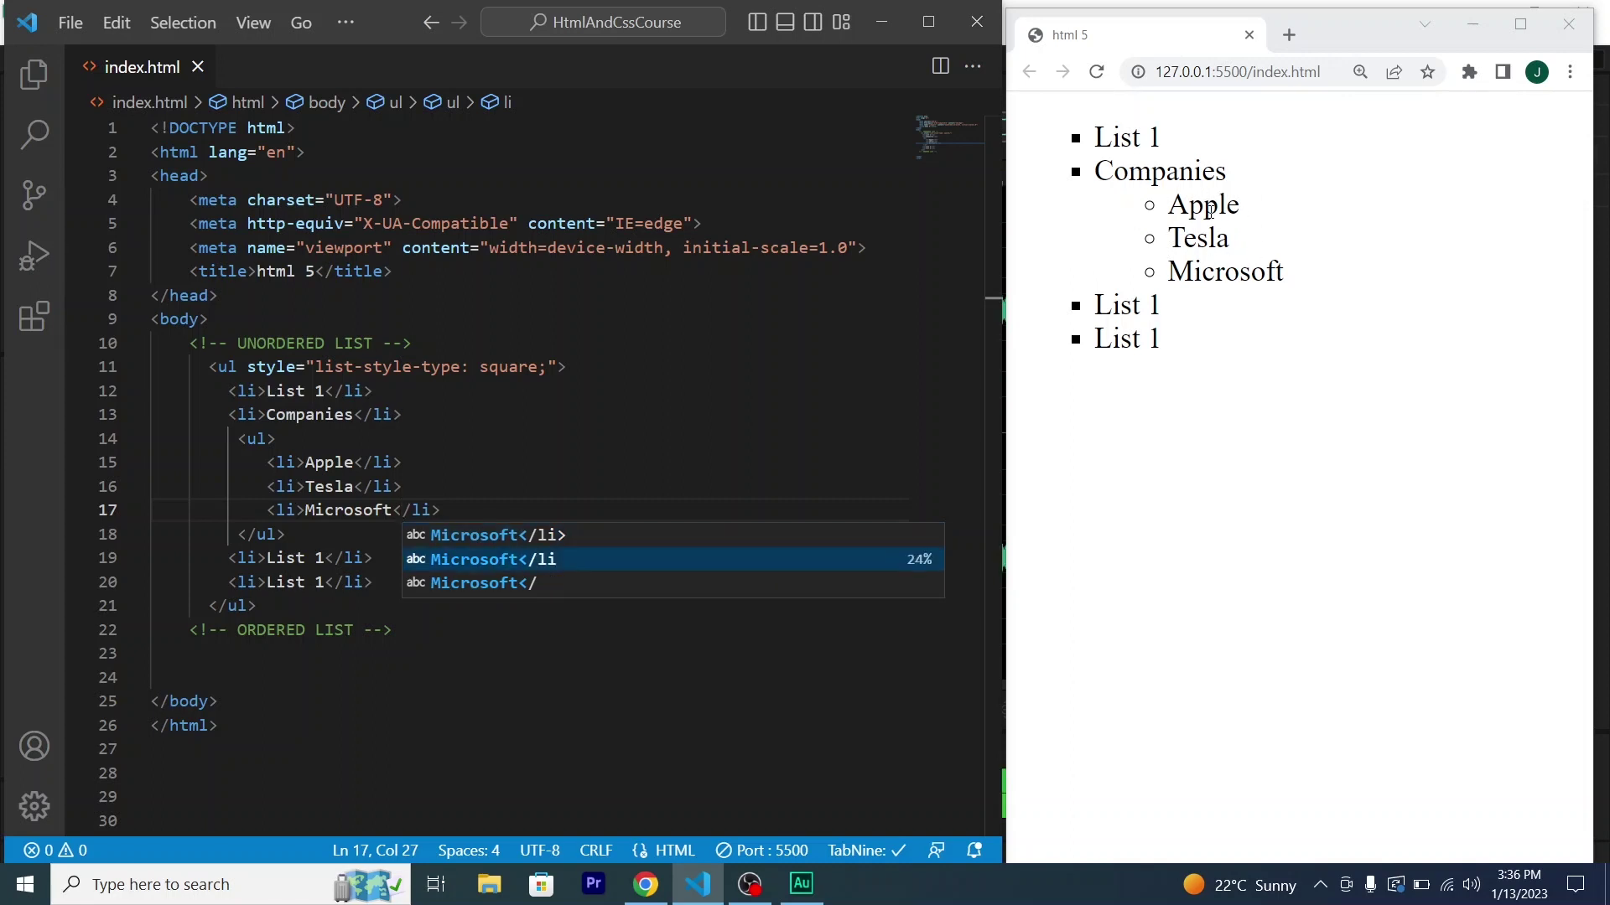
{"action": "key", "text": "Escape"}
{"action": "key", "text": "Down"}
{"action": "key", "text": "Down"}
{"action": "key", "text": "Down"}
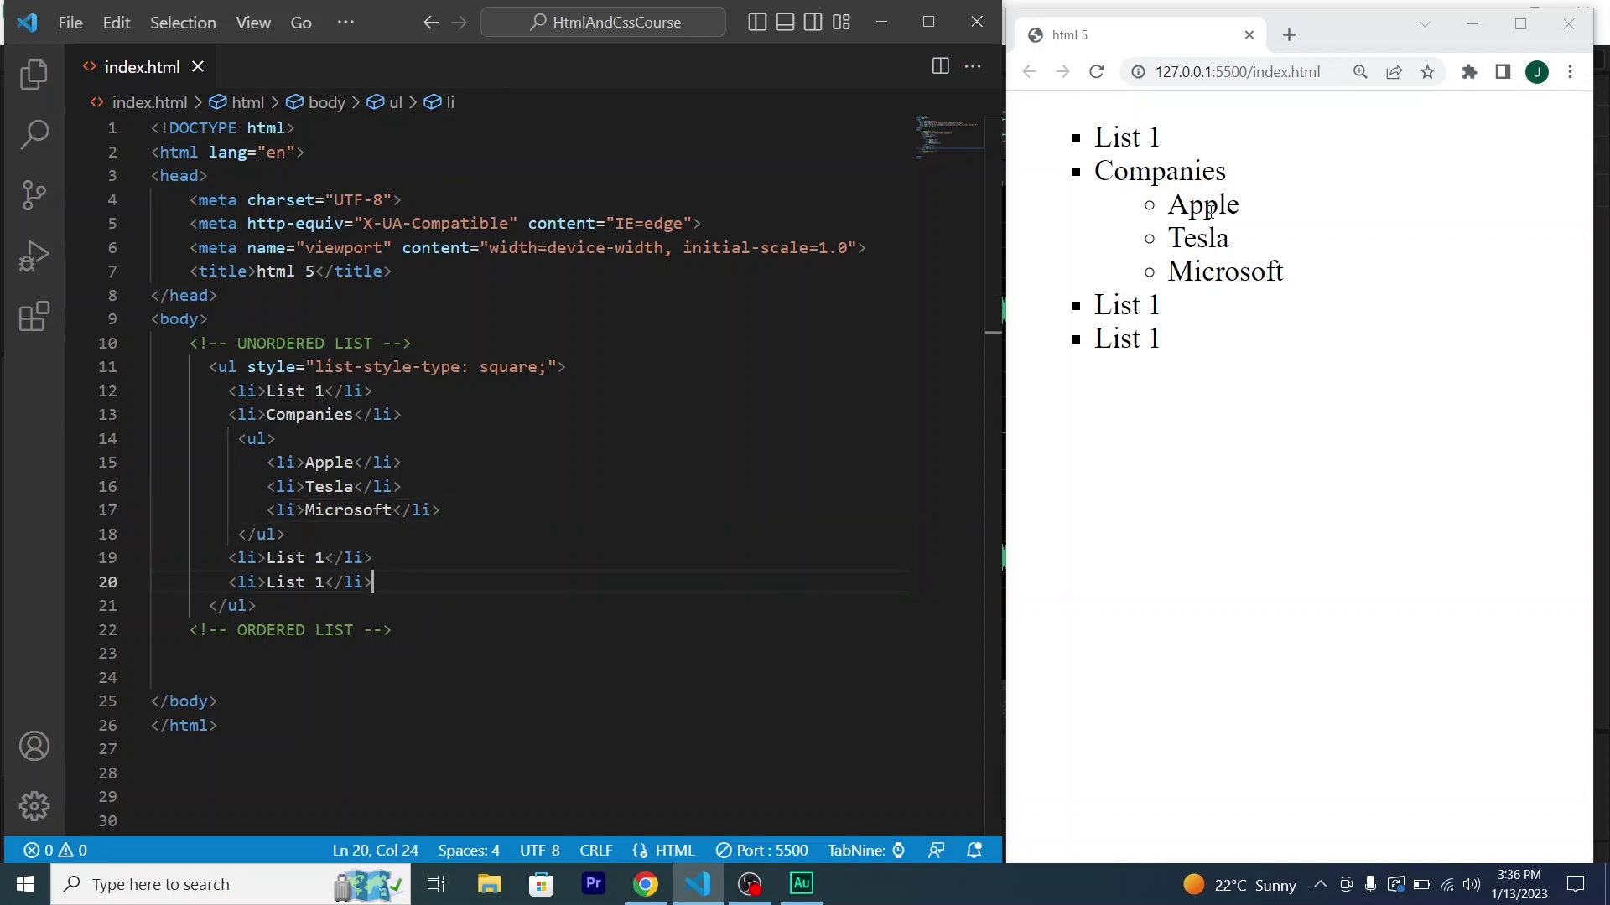
{"action": "key", "text": "Down"}
Remove the comment markers from the UNORDERED LIST heading line.
{"action": "key", "text": "shift+Up"}
{"action": "key", "text": "shift+Up"}
{"action": "key", "text": "shift+Up"}
{"action": "key", "text": "shift+Up"}
{"action": "key", "text": "shift+Up"}
{"action": "key", "text": "shift+Up"}
{"action": "key", "text": "shift+Up"}
{"action": "key", "text": "shift+Up"}
{"action": "key", "text": "shift+Up"}
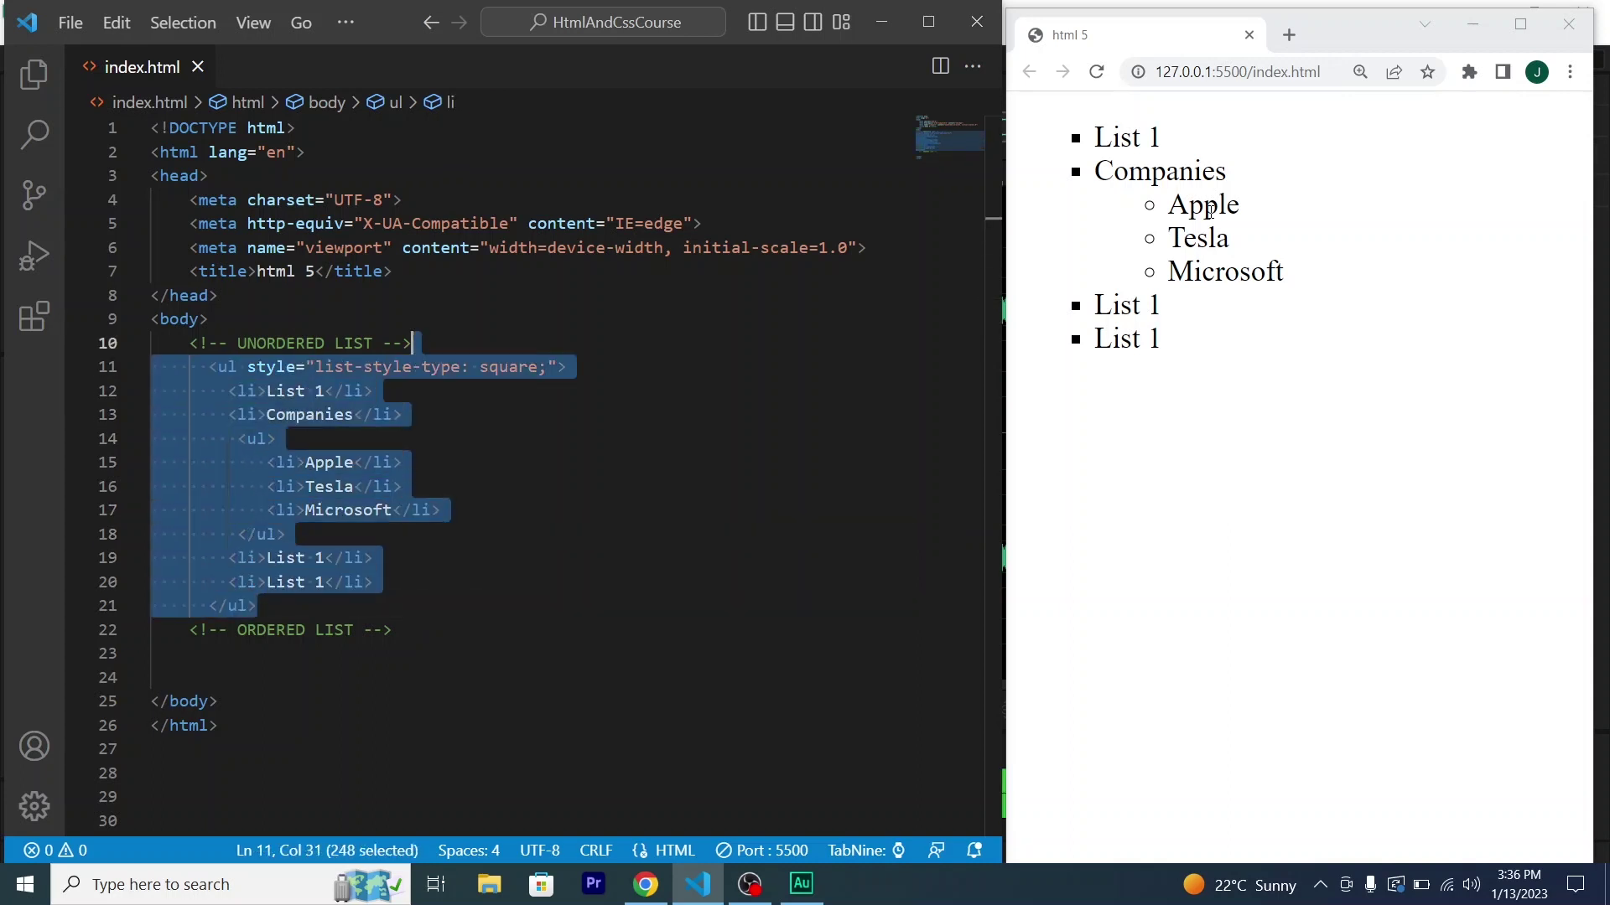
{"action": "key", "text": "shift+Up"}
{"action": "key", "text": "ctrl+slash"}
{"action": "key", "text": "Down"}
{"action": "key", "text": "Down"}
{"action": "key", "text": "Down"}
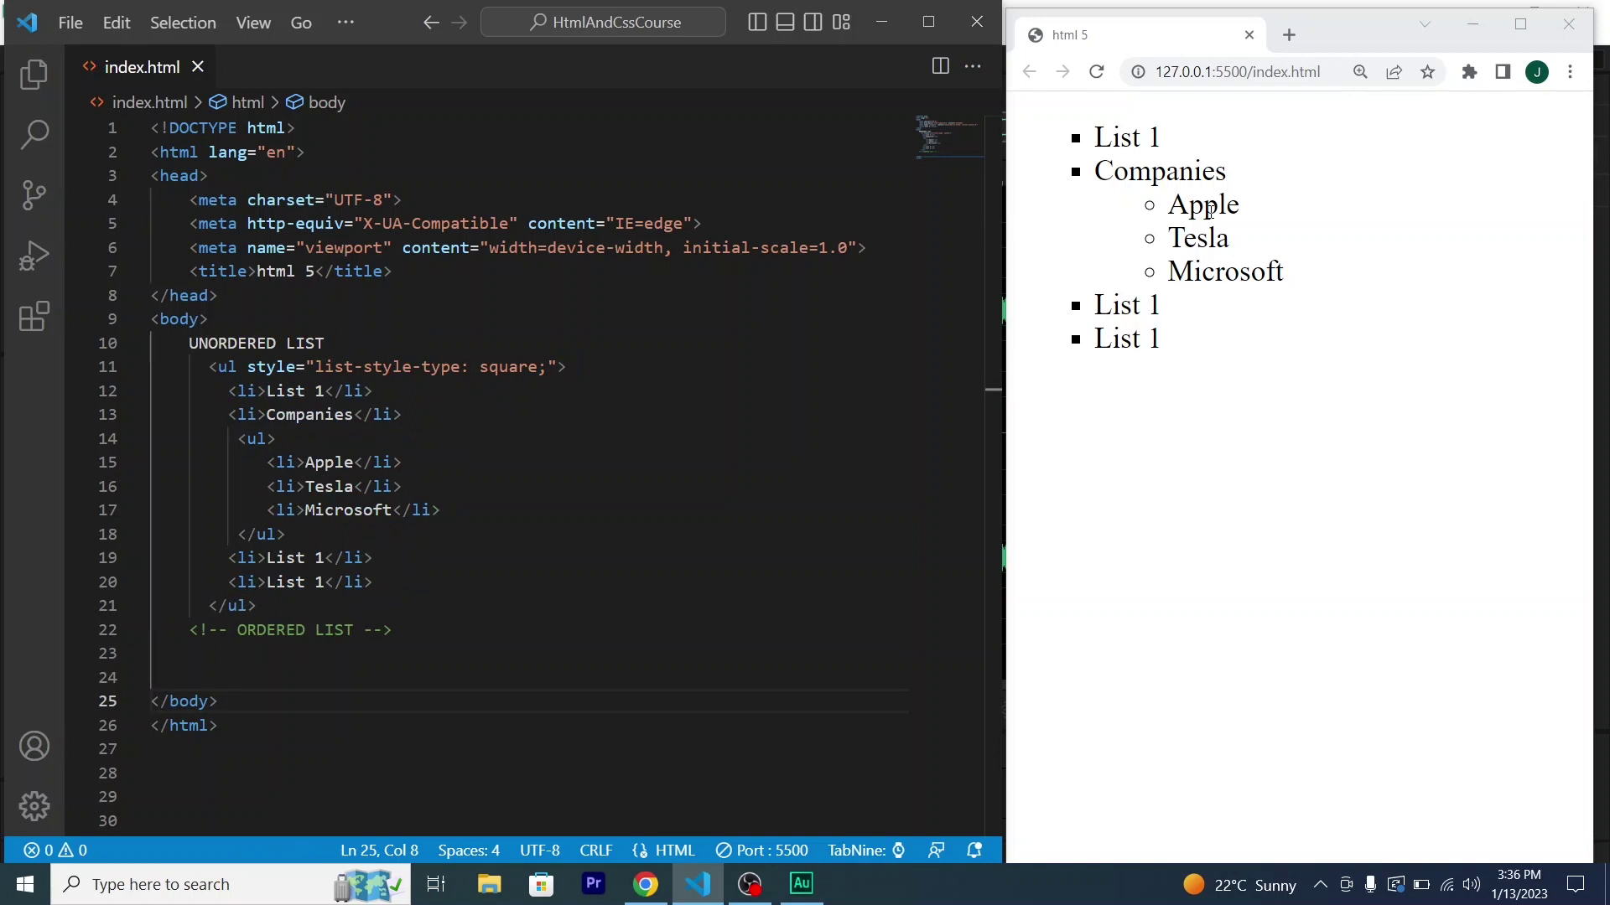
{"action": "key", "text": "shift+Up"}
{"action": "key", "text": "shift+Up"}
{"action": "key", "text": "shift+Up"}
{"action": "key", "text": "shift+Up"}
Wrap the whole unordered list block in one HTML comment and save.
{"action": "key", "text": "Up"}
{"action": "key", "text": "Up"}
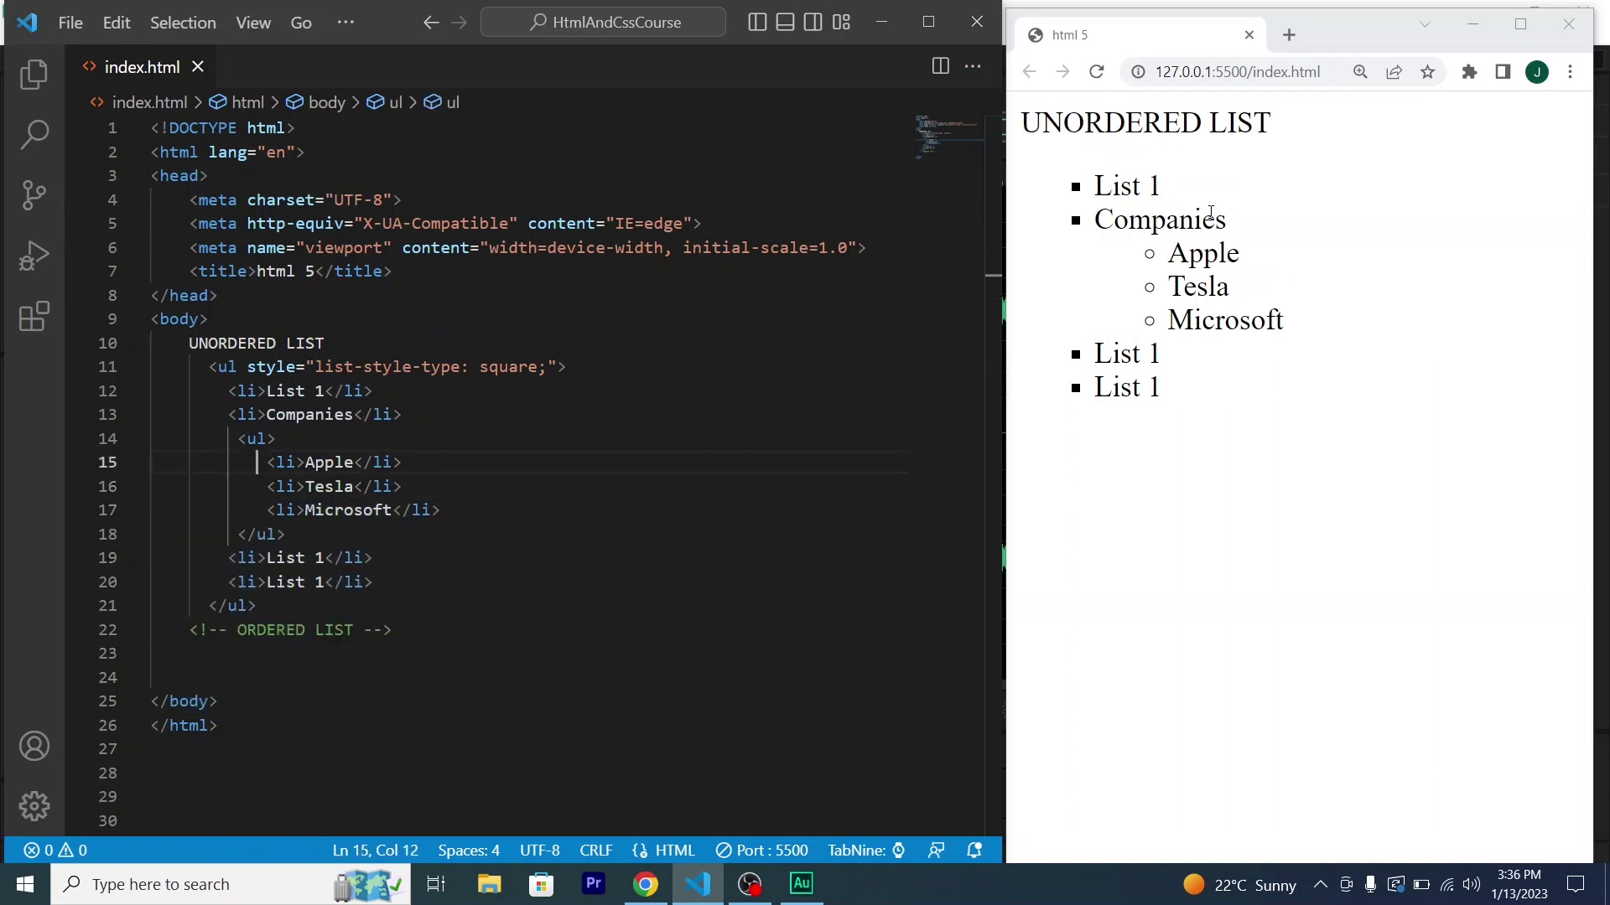
{"action": "key", "text": "Up"}
{"action": "key", "text": "Up"}
{"action": "key", "text": "Up"}
{"action": "key", "text": "Up"}
{"action": "key", "text": "Up"}
{"action": "key", "text": "shift+Down"}
{"action": "key", "text": "shift+Down"}
{"action": "key", "text": "shift+Down"}
{"action": "key", "text": "shift+Down"}
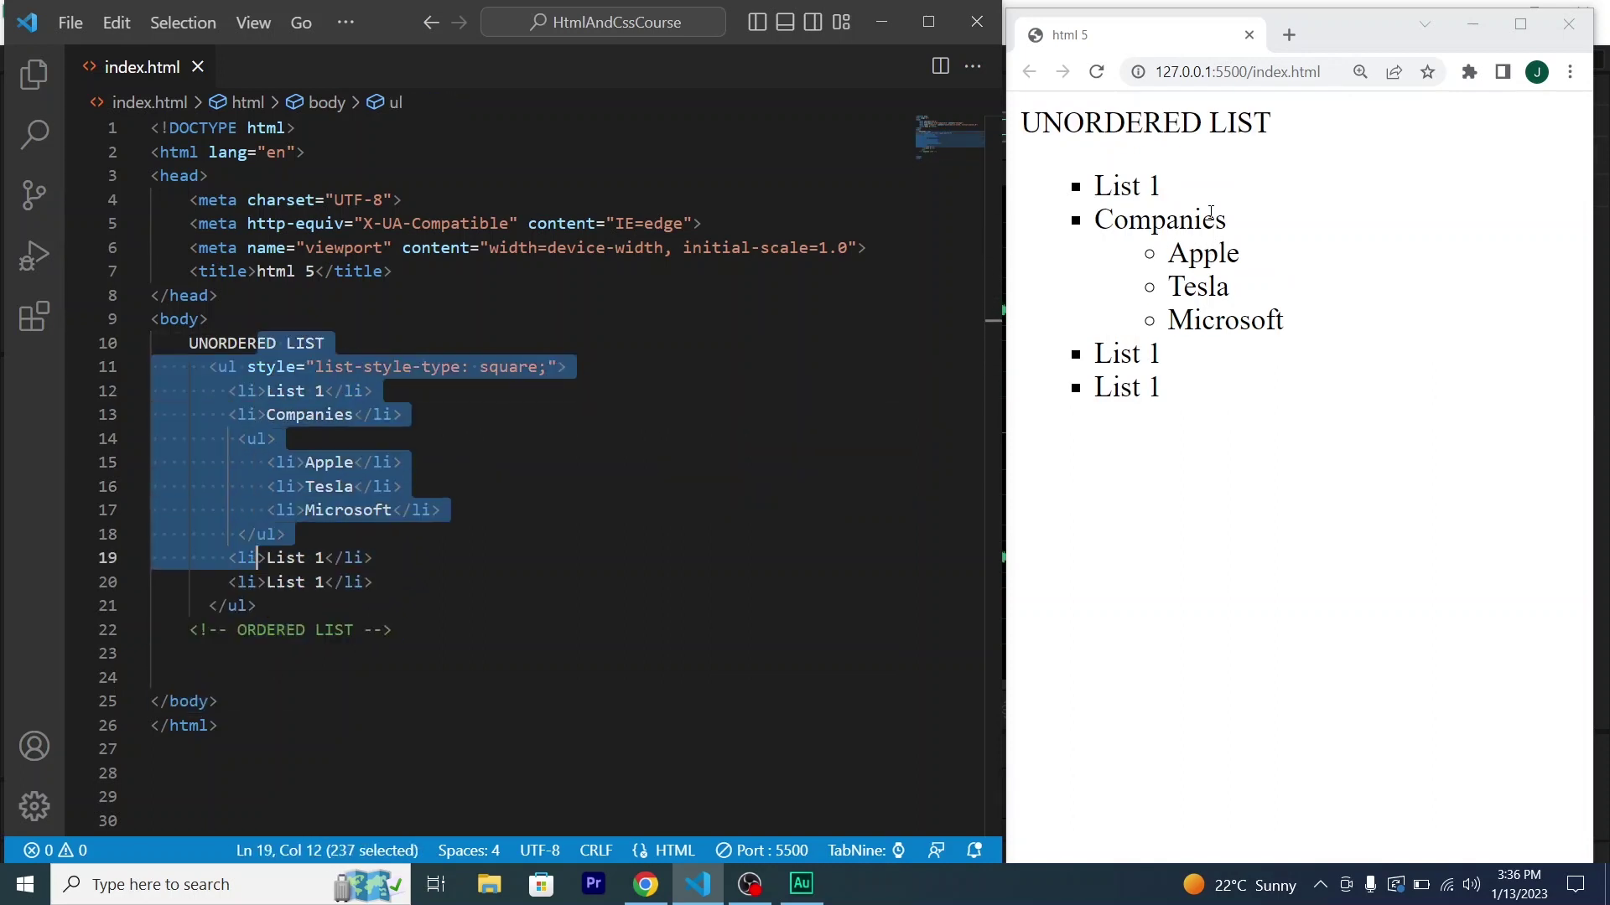
{"action": "key", "text": "shift+Down"}
{"action": "key", "text": "shift+Down"}
{"action": "key", "text": "ctrl+slash"}
{"action": "key", "text": "Down"}
{"action": "key", "text": "Down"}
{"action": "key", "text": "Down"}
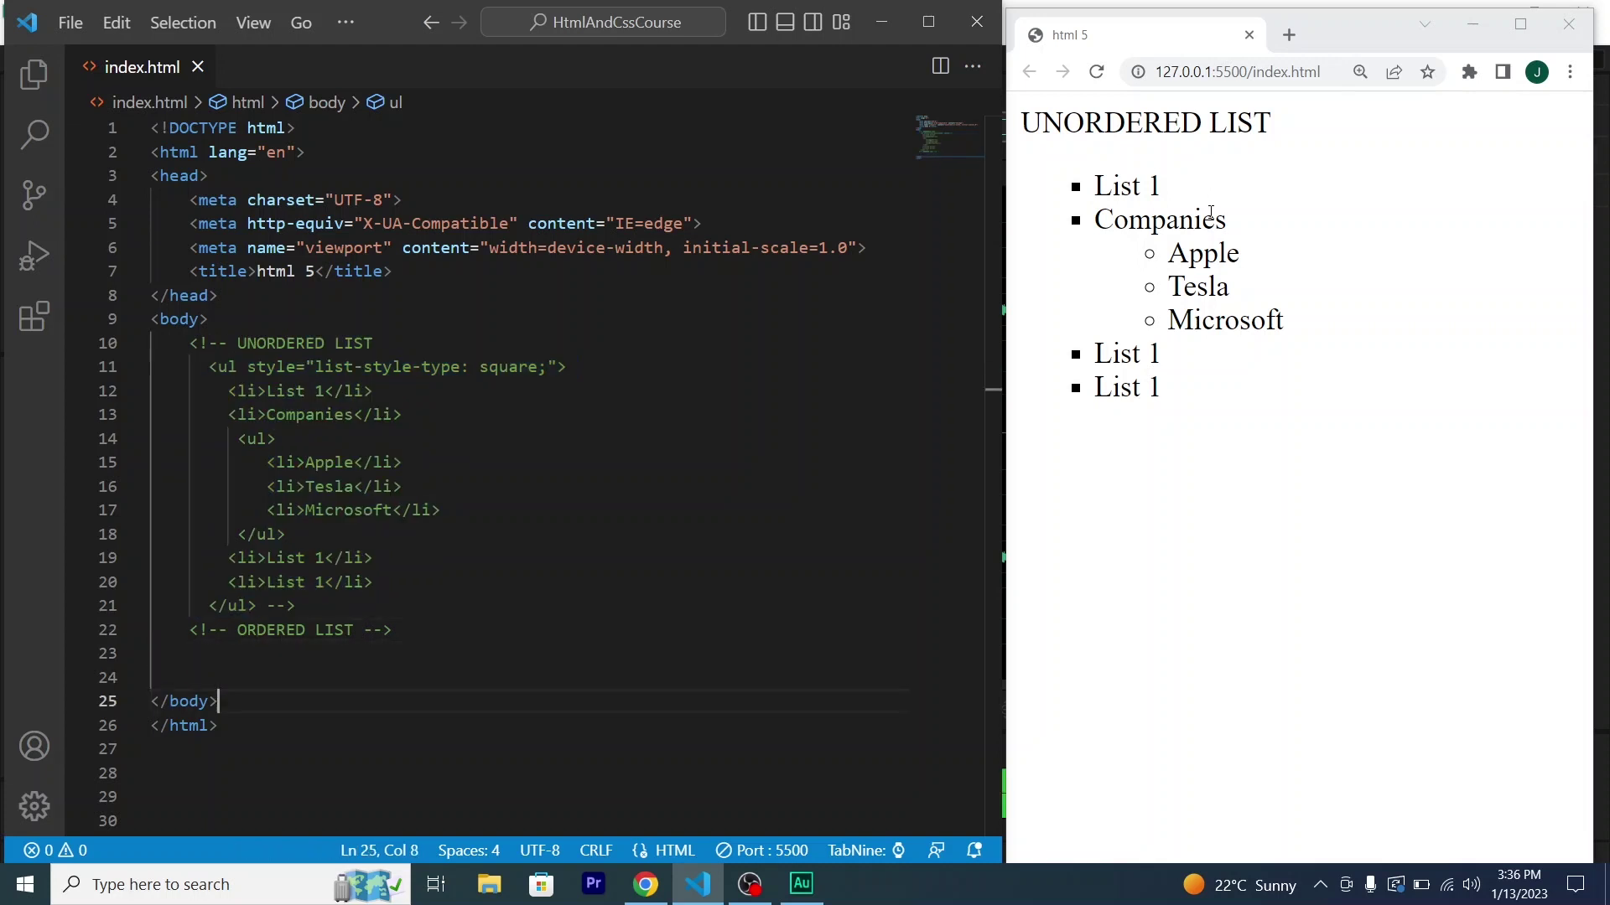
{"action": "key", "text": "Down"}
{"action": "key", "text": "Down"}
{"action": "key", "text": "Down"}
{"action": "key", "text": "ctrl+s"}
{"action": "key", "text": "Down"}
{"action": "key", "text": "Down"}
{"action": "key", "text": "Down"}
{"action": "key", "text": "Down"}
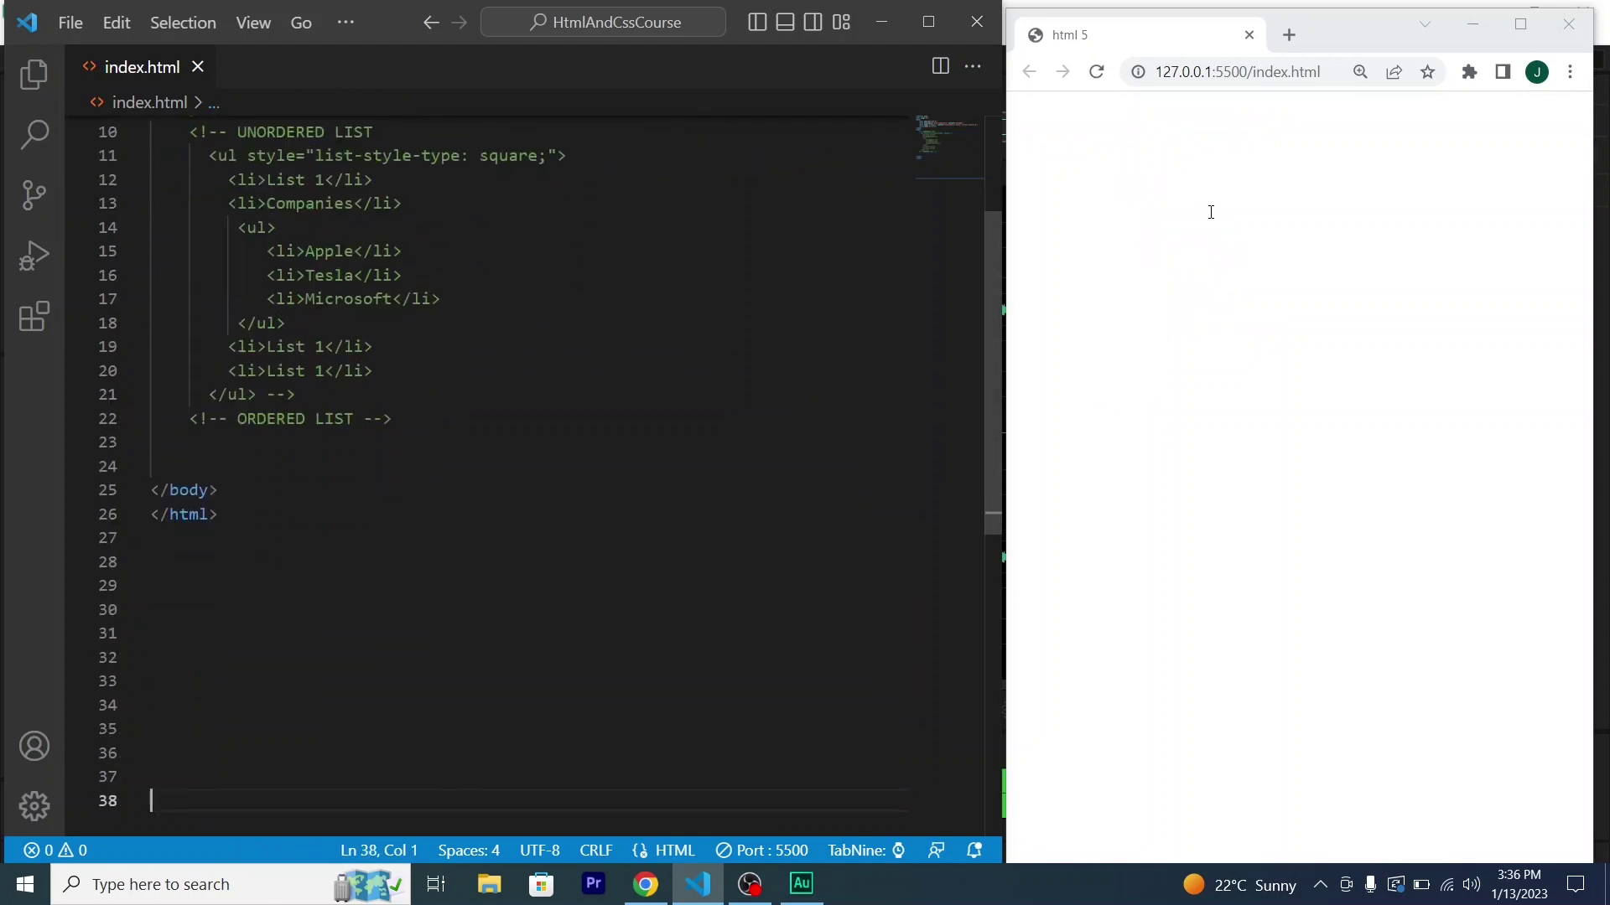
{"action": "key", "text": "Down"}
{"action": "key", "text": "Down"}
{"action": "key", "text": "Down"}
{"action": "key", "text": "Up"}
{"action": "key", "text": "Up"}
{"action": "key", "text": "Up"}
{"action": "key", "text": "Up"}
{"action": "key", "text": "Up"}
{"action": "key", "text": "Up"}
{"action": "key", "text": "Up"}
{"action": "key", "text": "Up"}
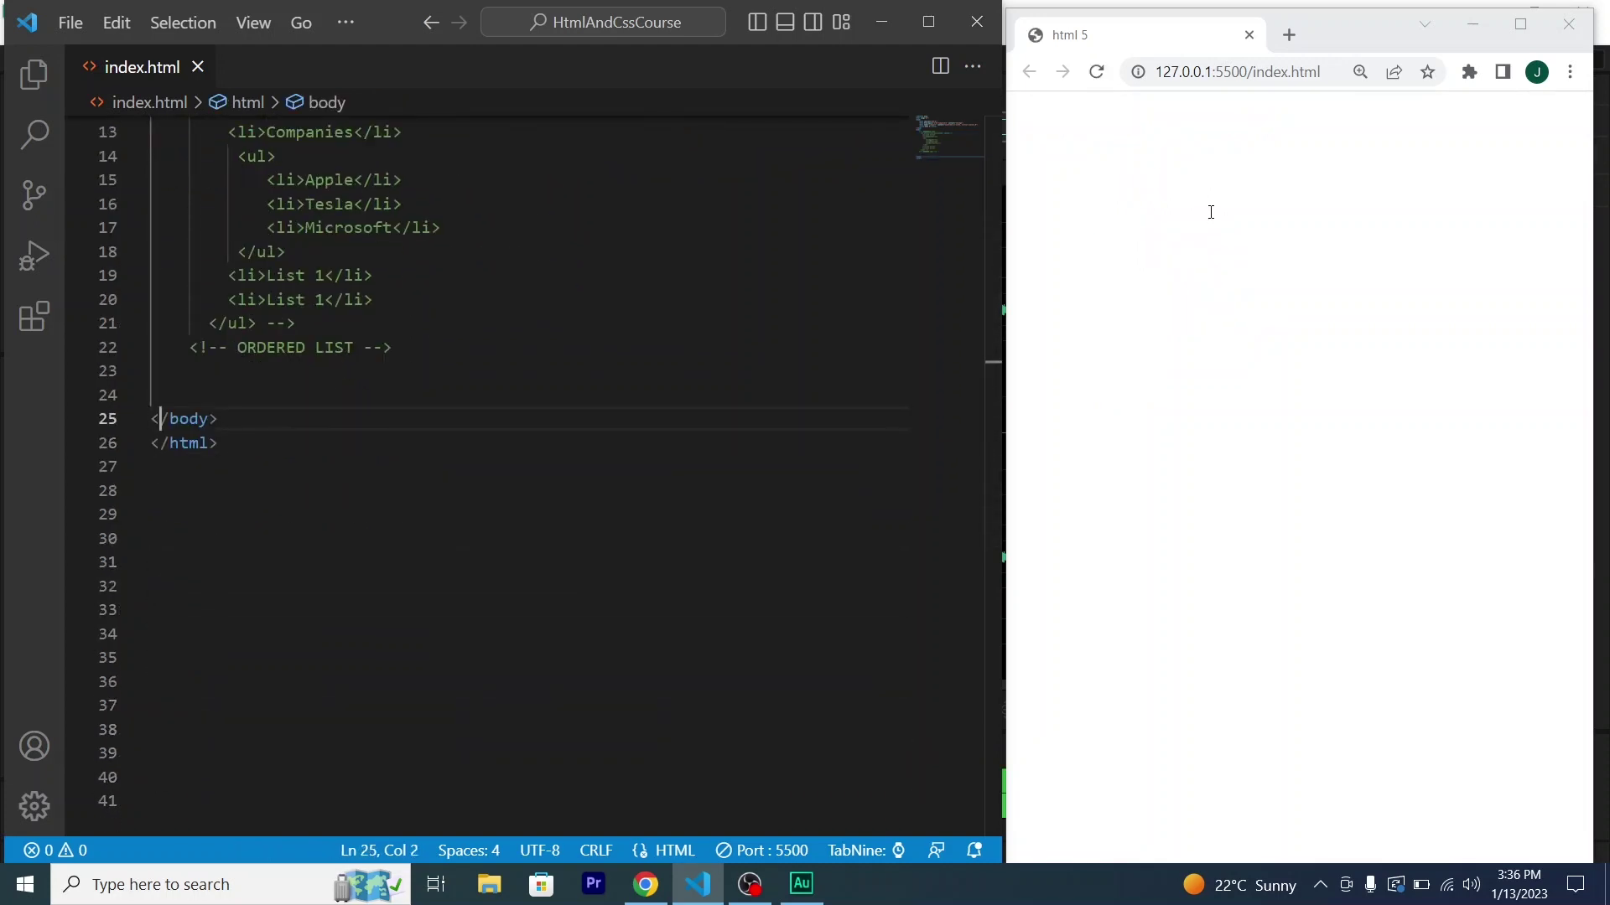
{"action": "key", "text": "Up"}
{"action": "key", "text": "Up"}
{"action": "key", "text": "Up"}
{"action": "key", "text": "Up"}
{"action": "key", "text": "Up"}
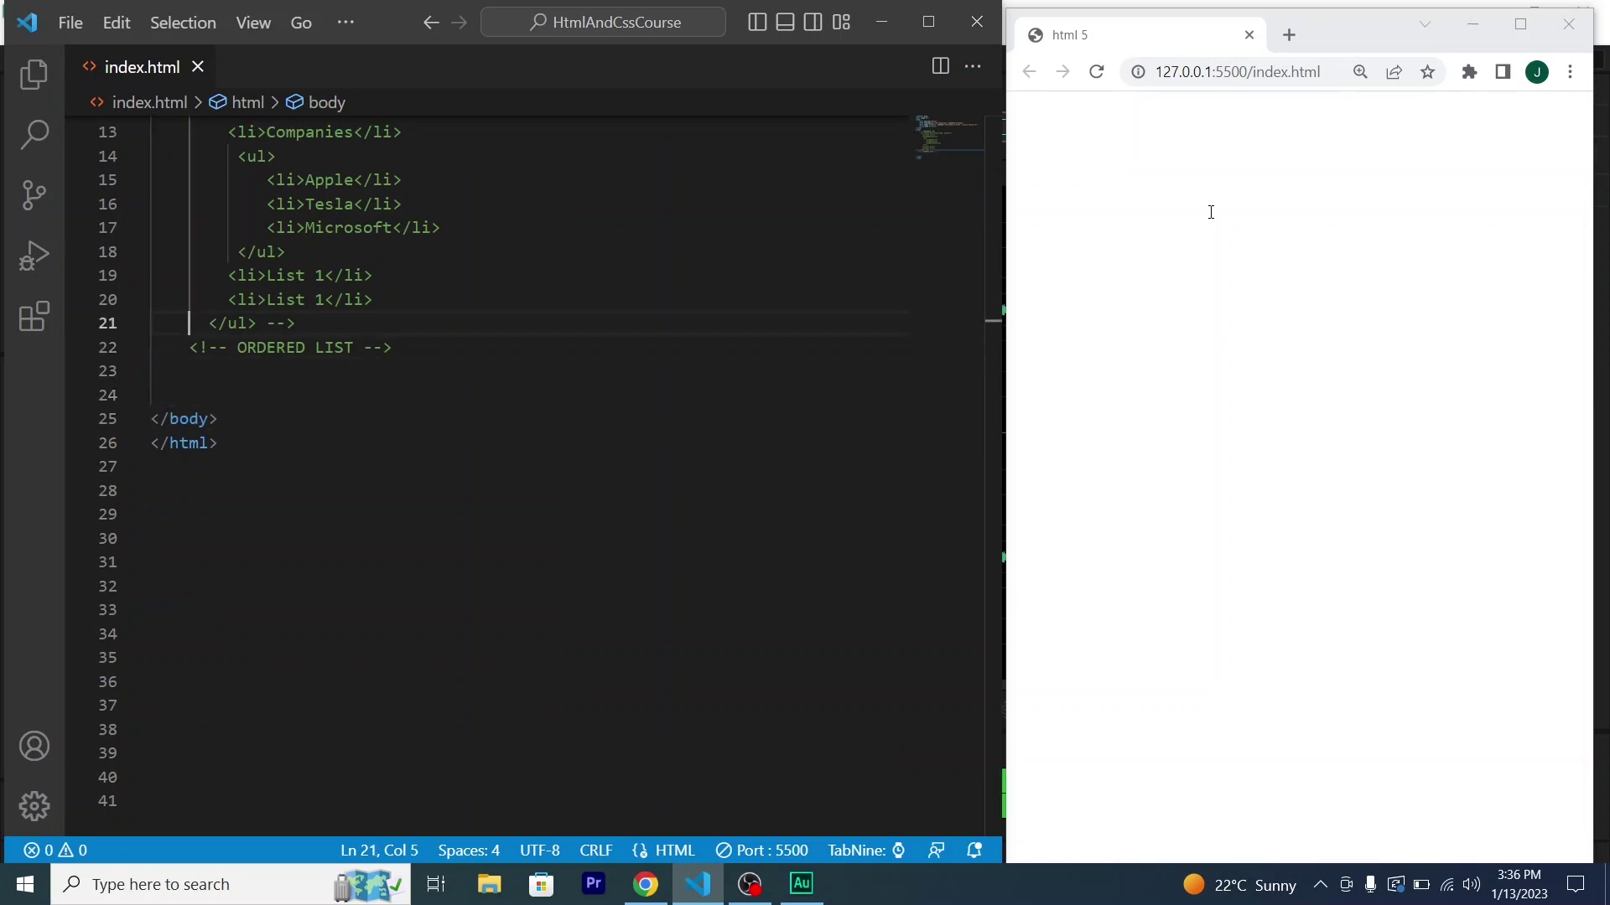
Add an ol under the ORDERED LIST comment with a first item, Name.
{"action": "key", "text": "End"}
{"action": "key", "text": "Return"}
{"action": "key", "text": "Return"}
{"action": "key", "text": "Down"}
{"action": "key", "text": "Down"}
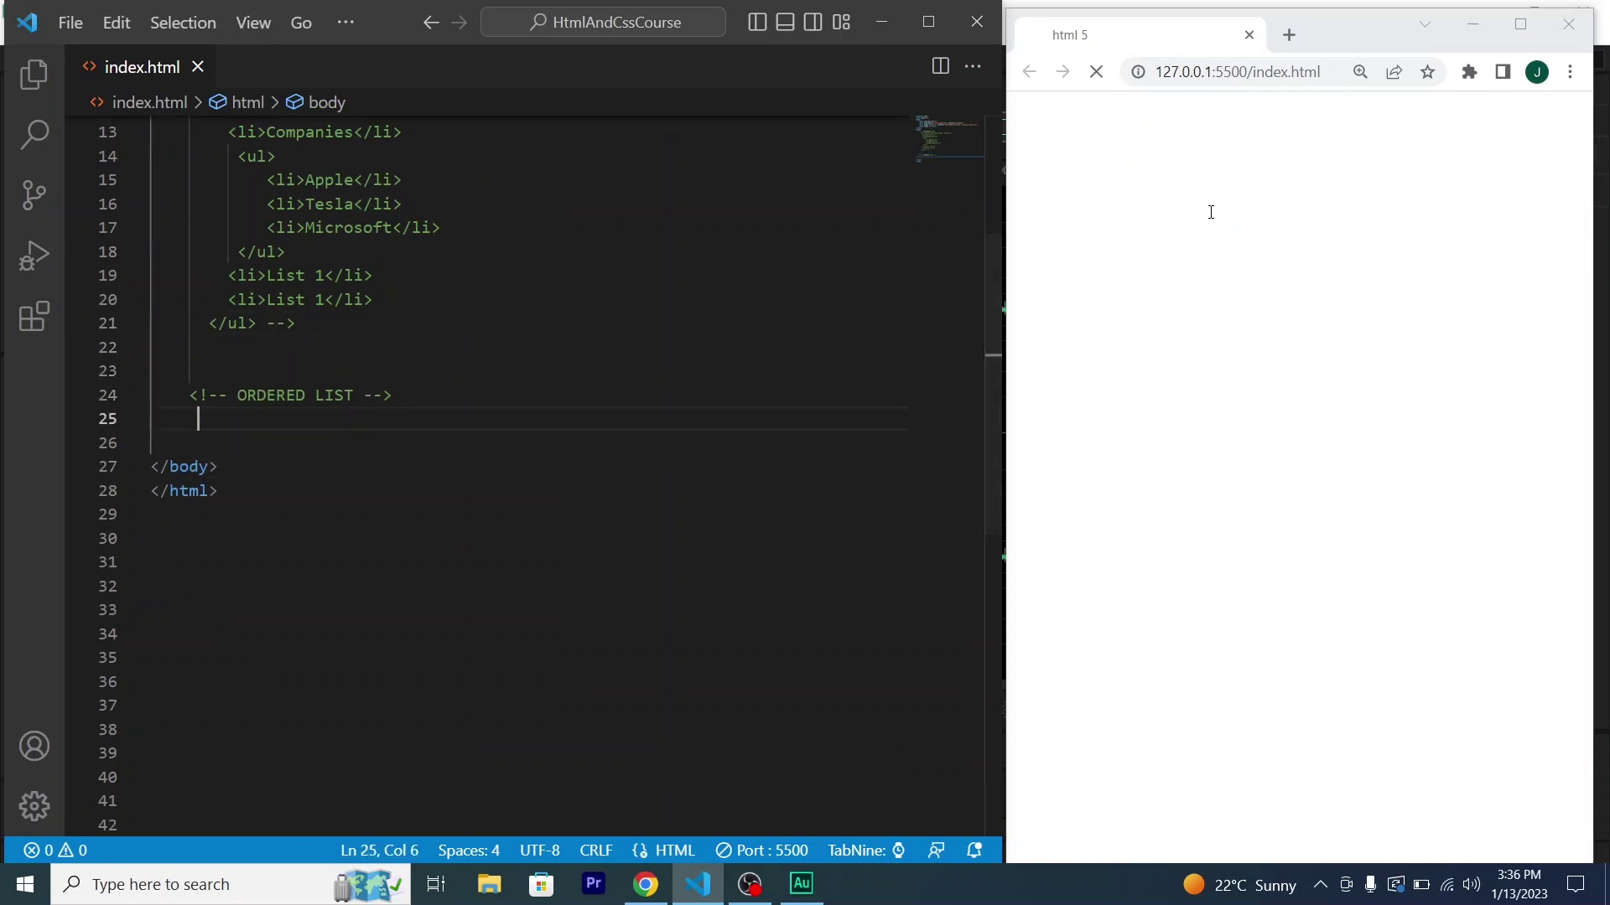
{"action": "type", "text": "ol"}
{"action": "key", "text": "Tab"}
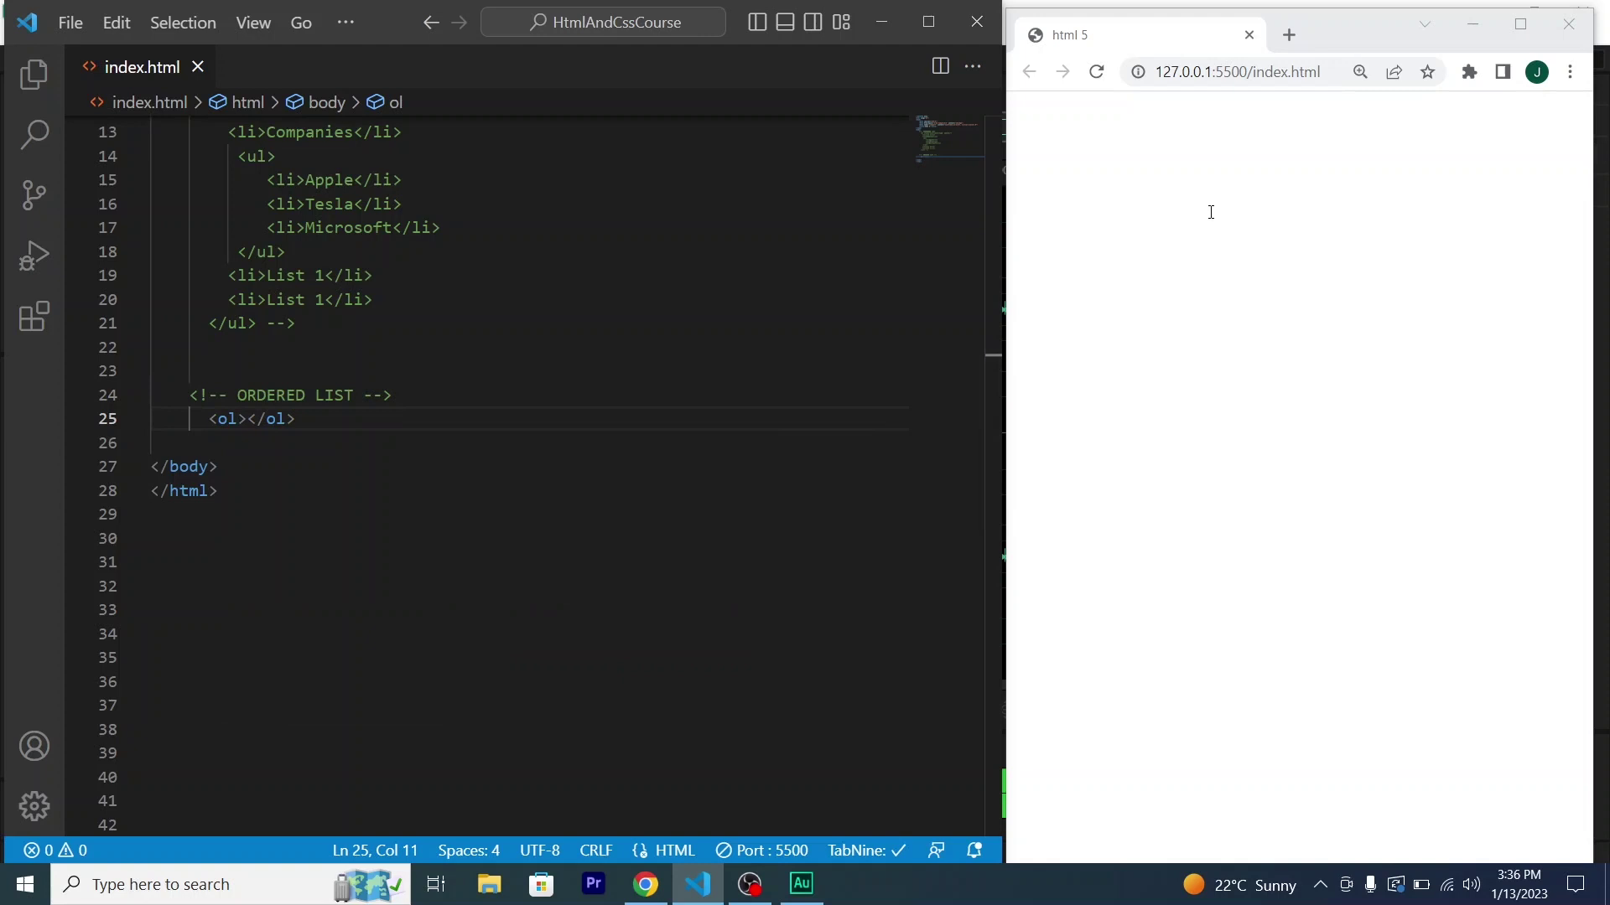
{"action": "key", "text": "Return"}
{"action": "type", "text": "li"}
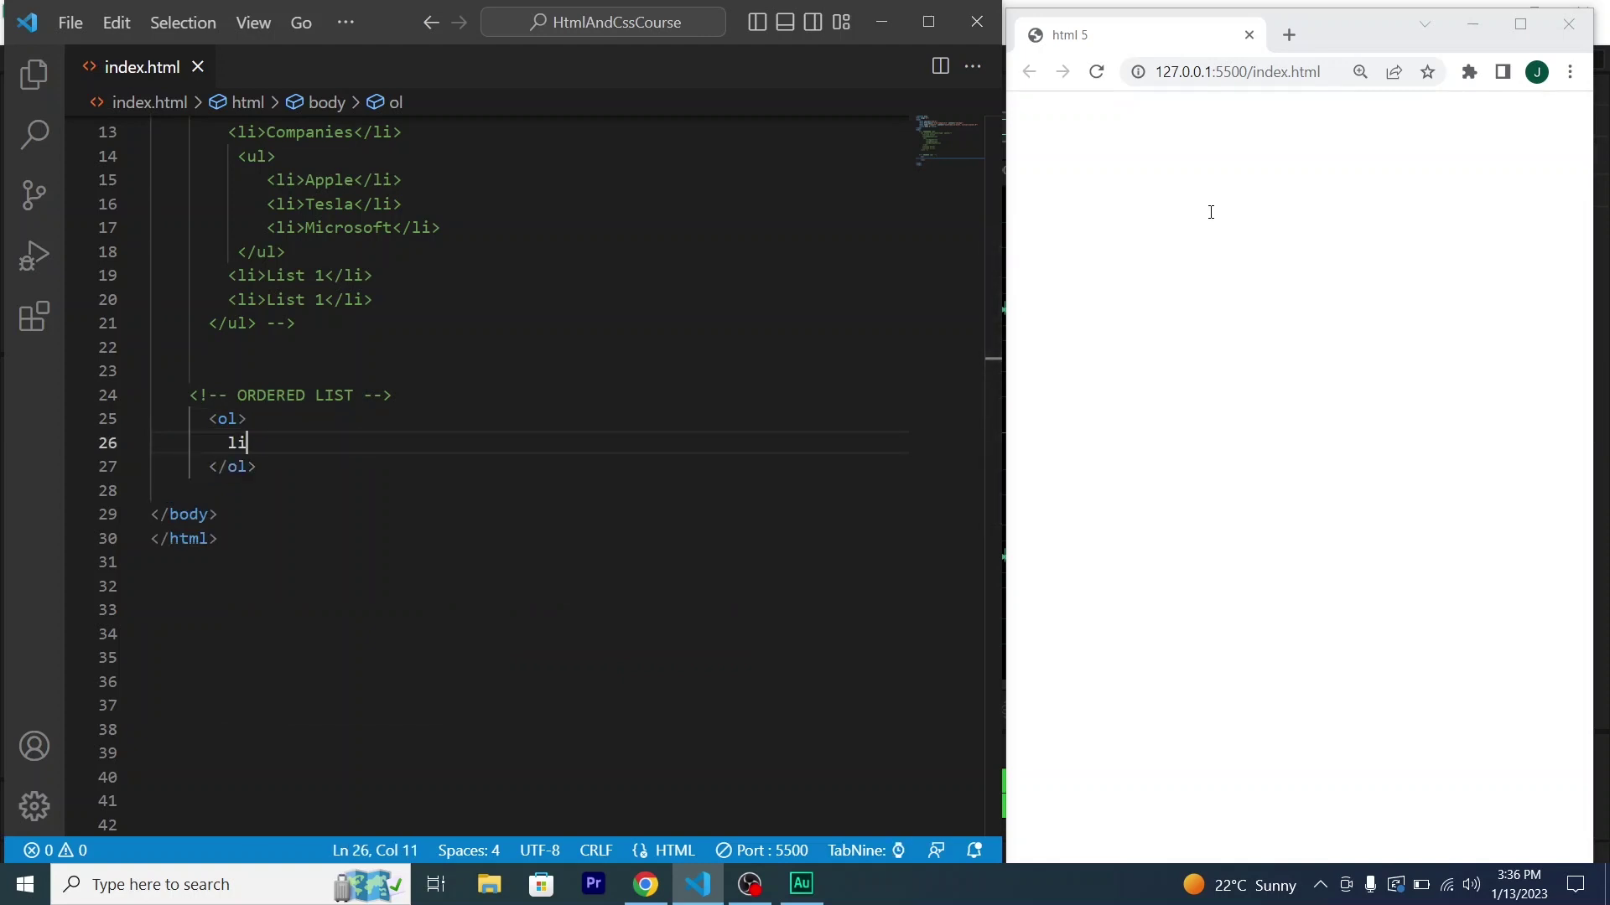
{"action": "key", "text": "Tab"}
{"action": "type", "text": "Name"}
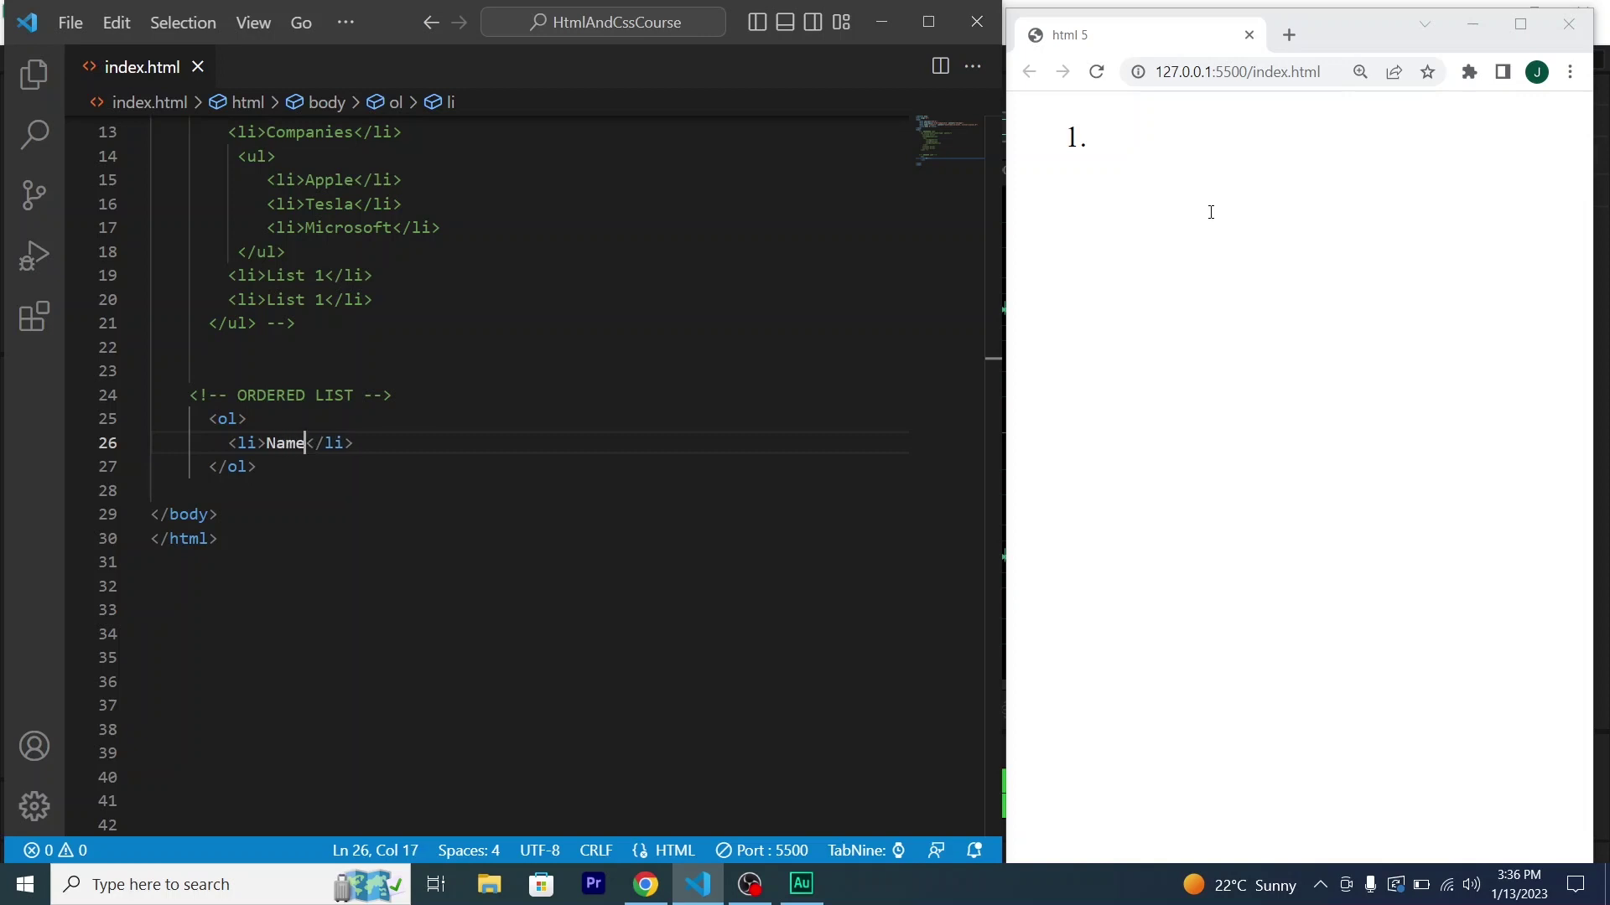
Duplicate the Name item and change the copies to Job and Compnay.
{"action": "key", "text": "shift+alt+Down"}
{"action": "key", "text": "shift+alt+Down"}
{"action": "key", "text": "Up"}
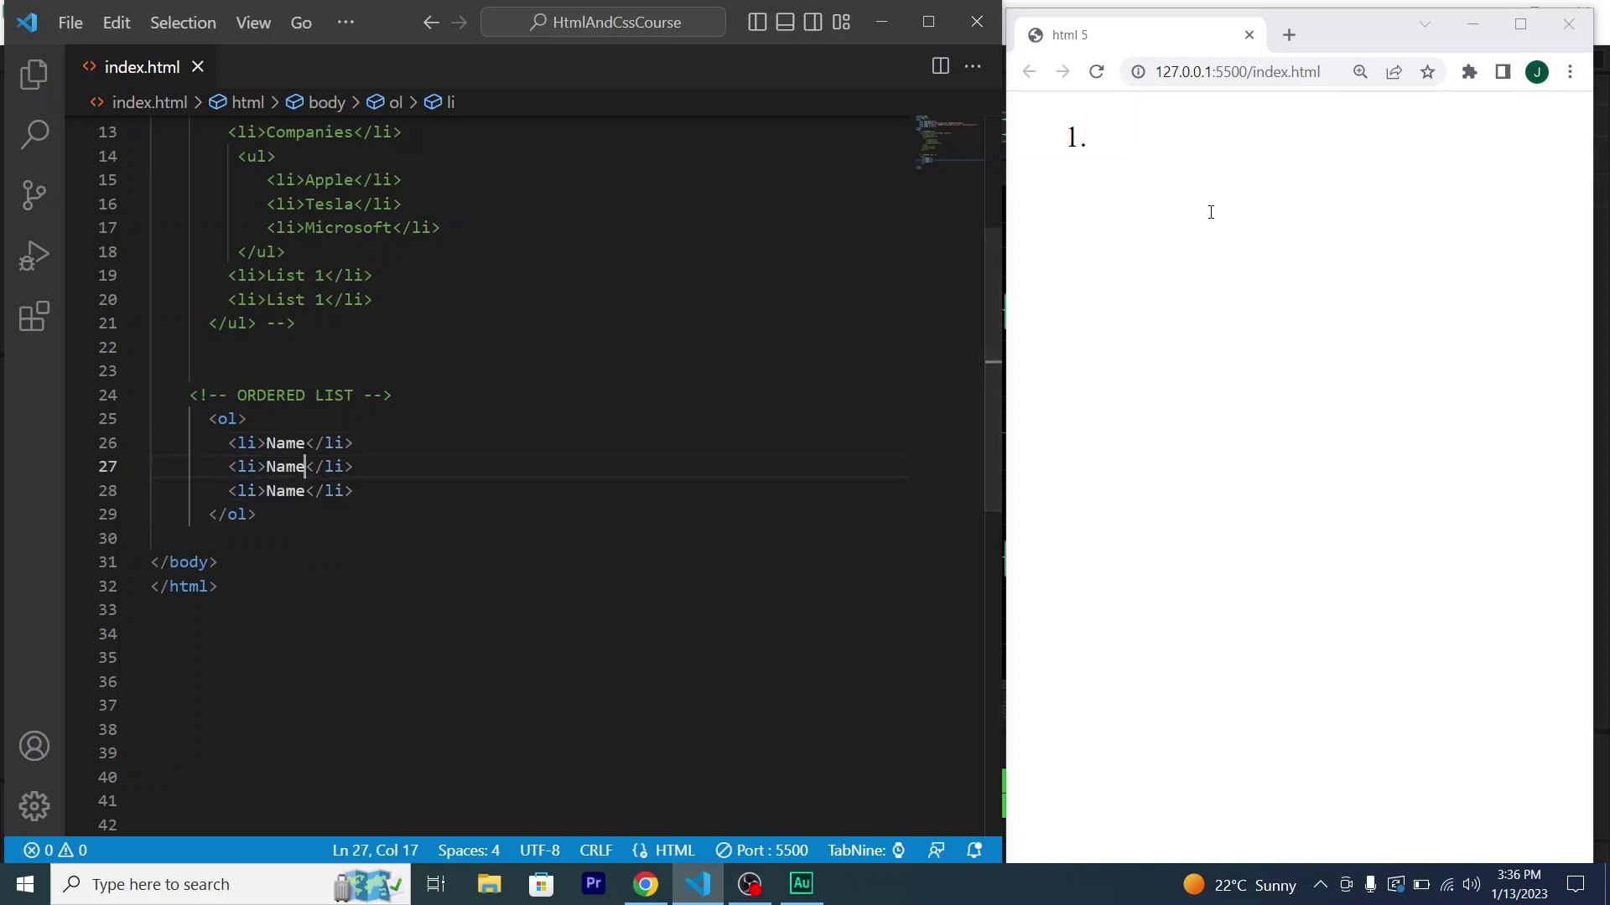
{"action": "key", "text": "BackSpace"}
{"action": "key", "text": "BackSpace"}
{"action": "key", "text": "BackSpace"}
{"action": "type", "text": "Job"}
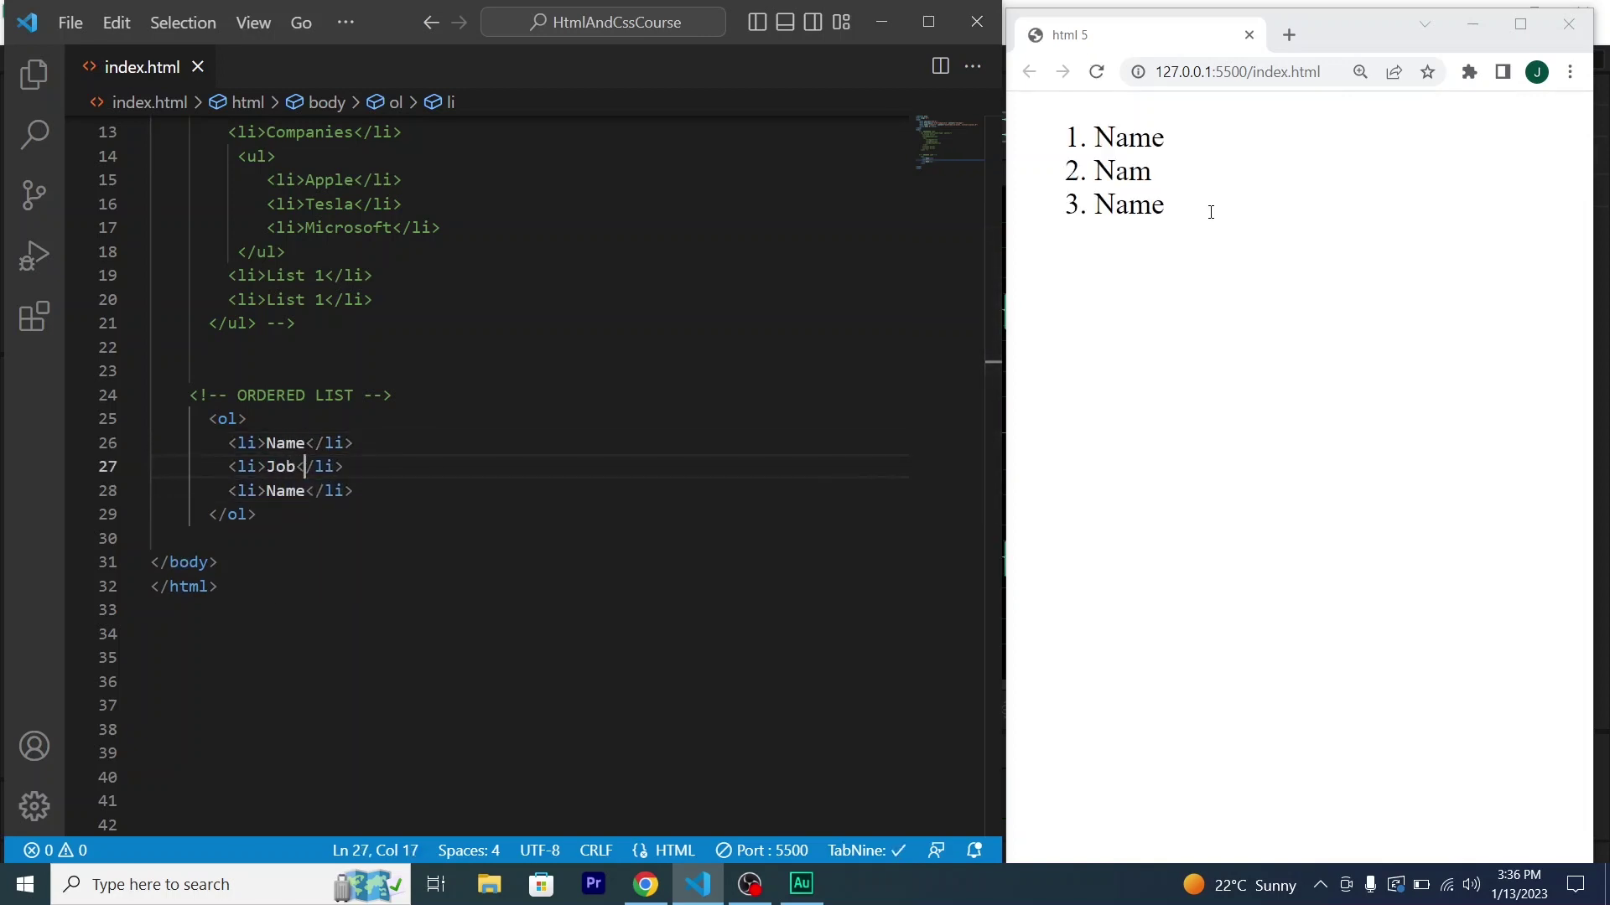
{"action": "key", "text": "Down"}
{"action": "key", "text": "BackSpace"}
{"action": "key", "text": "BackSpace"}
{"action": "key", "text": "BackSpace"}
{"action": "key", "text": "BackSpace"}
{"action": "type", "text": "C"}
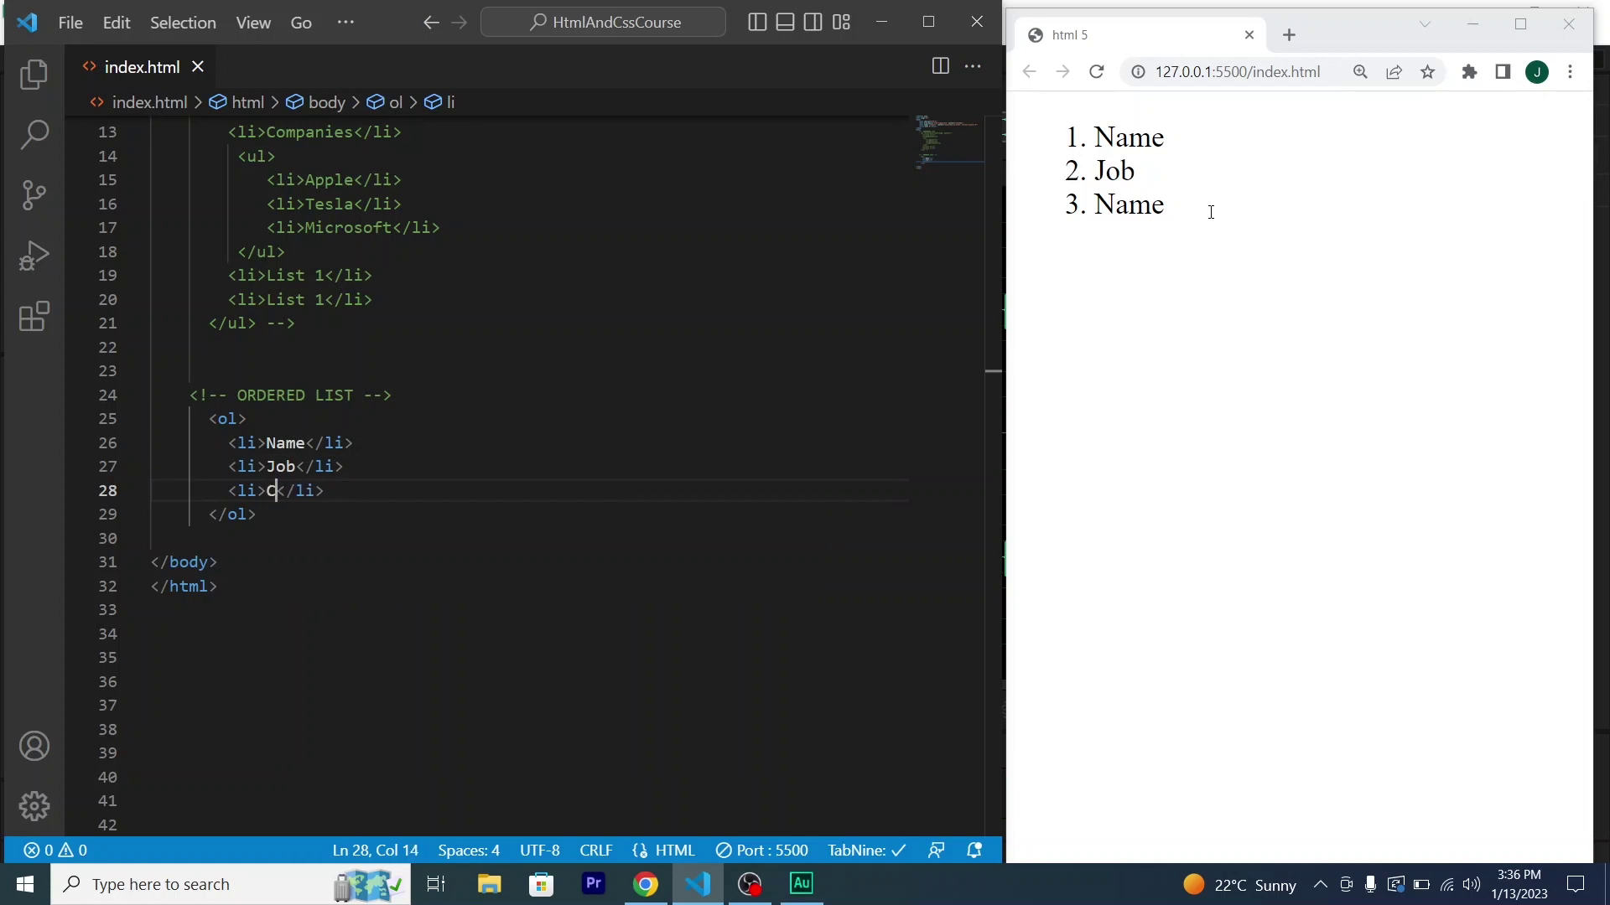
{"action": "type", "text": "ompnay"}
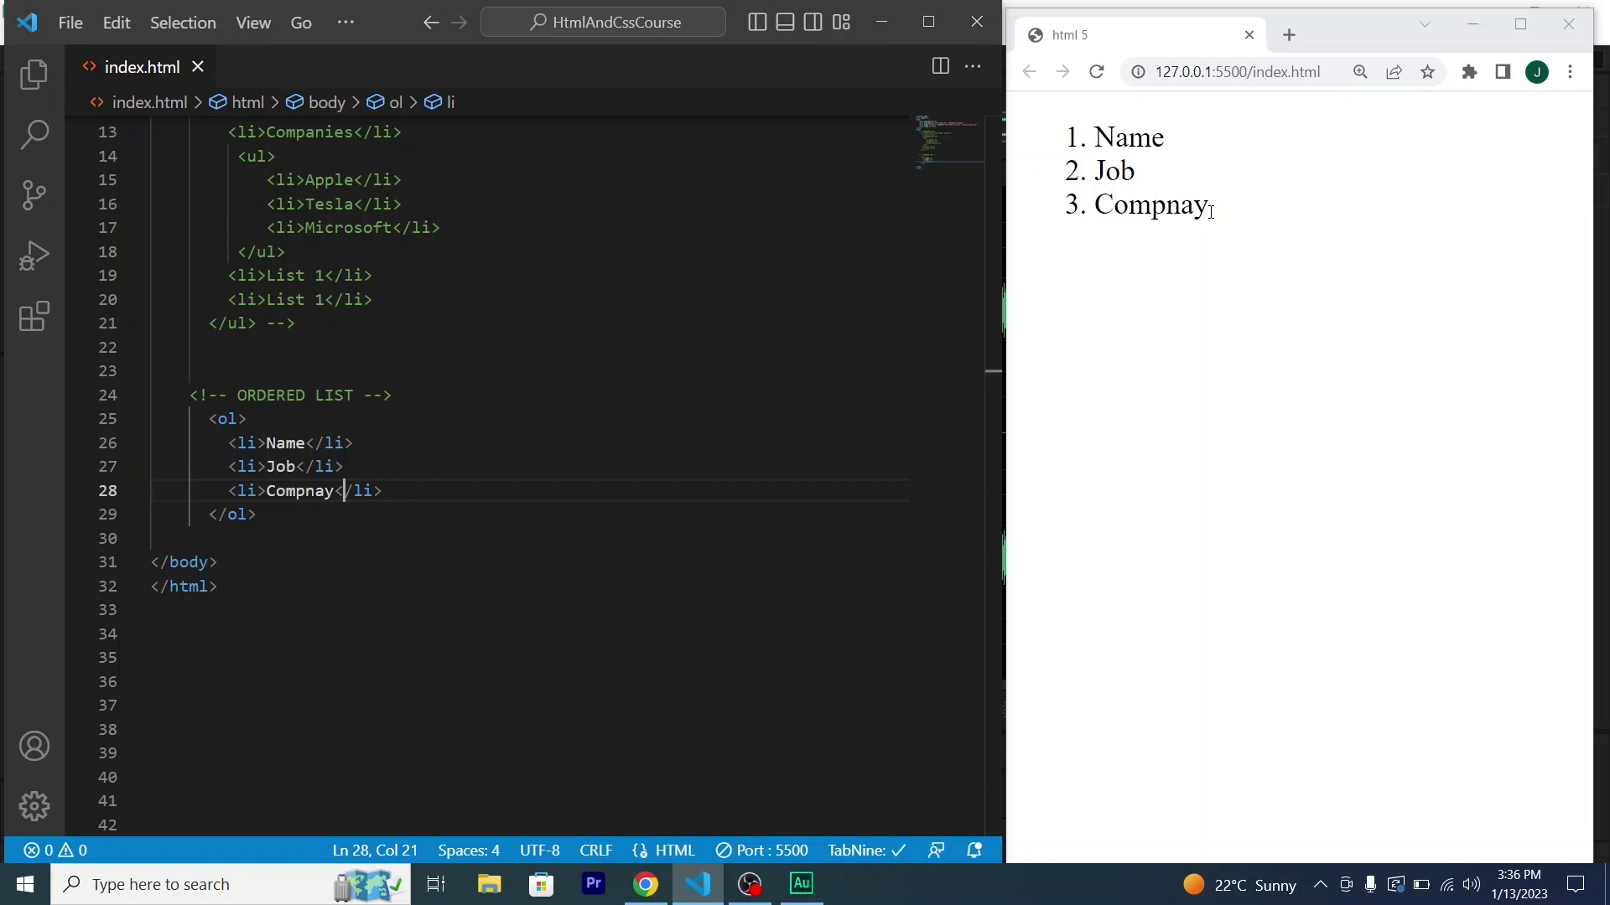
Add a type attribute with value A to the opening ol tag.
{"action": "key", "text": "Up"}
{"action": "key", "text": "Up"}
{"action": "key", "text": "Up"}
{"action": "key", "text": "Left"}
{"action": "type", "text": "ry"}
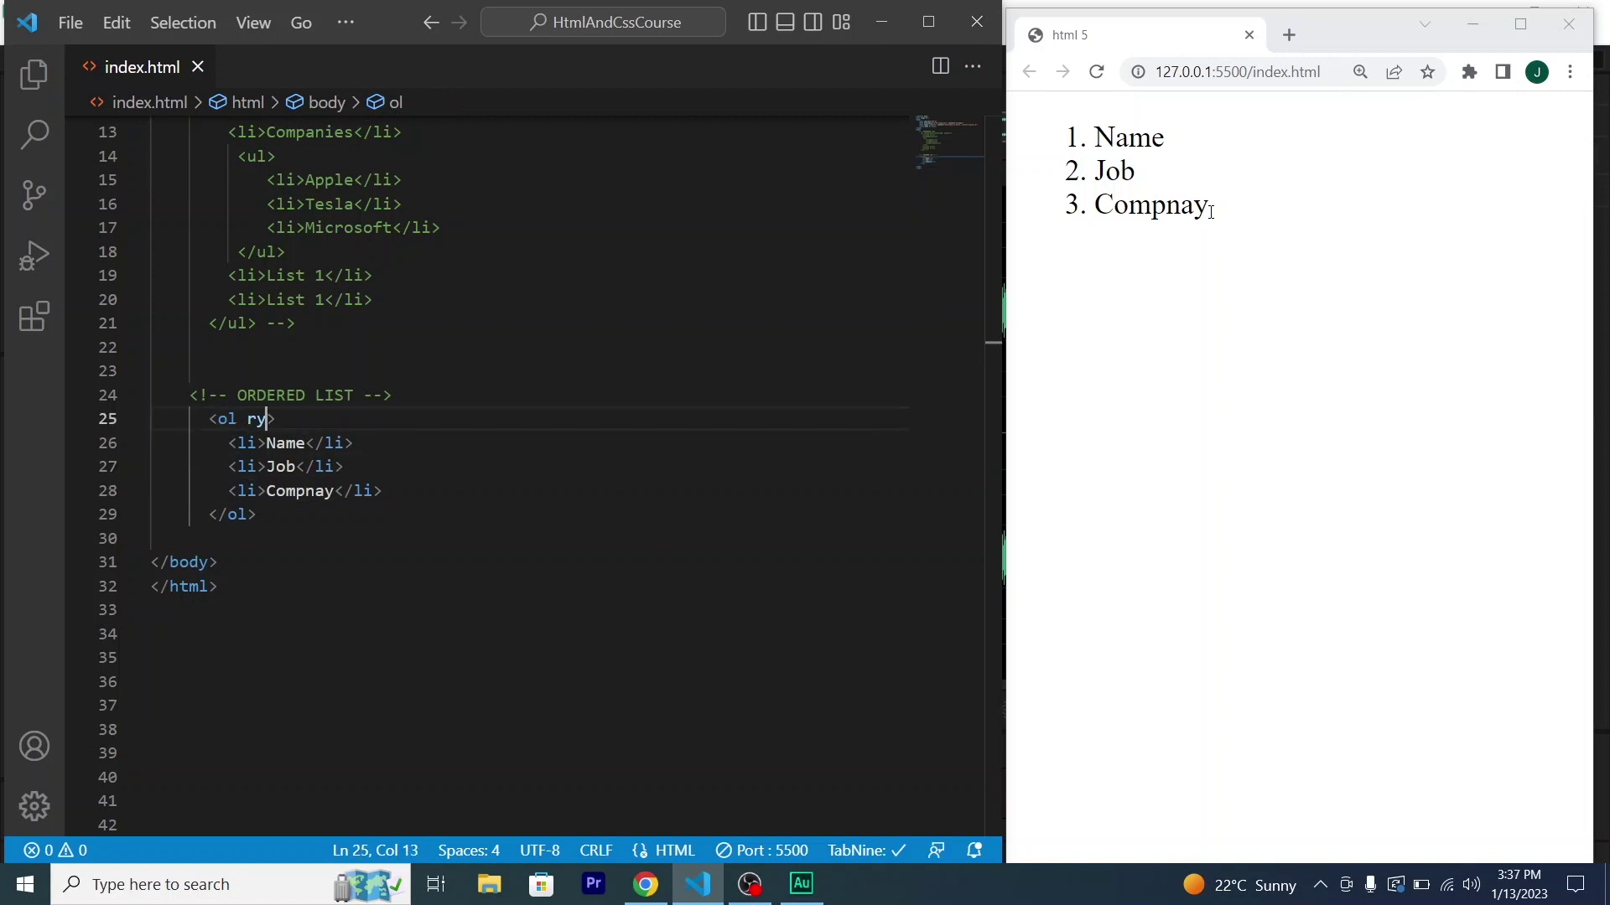
{"action": "key", "text": "BackSpace"}
{"action": "key", "text": "BackSpace"}
{"action": "type", "text": "ty"}
{"action": "key", "text": "Return"}
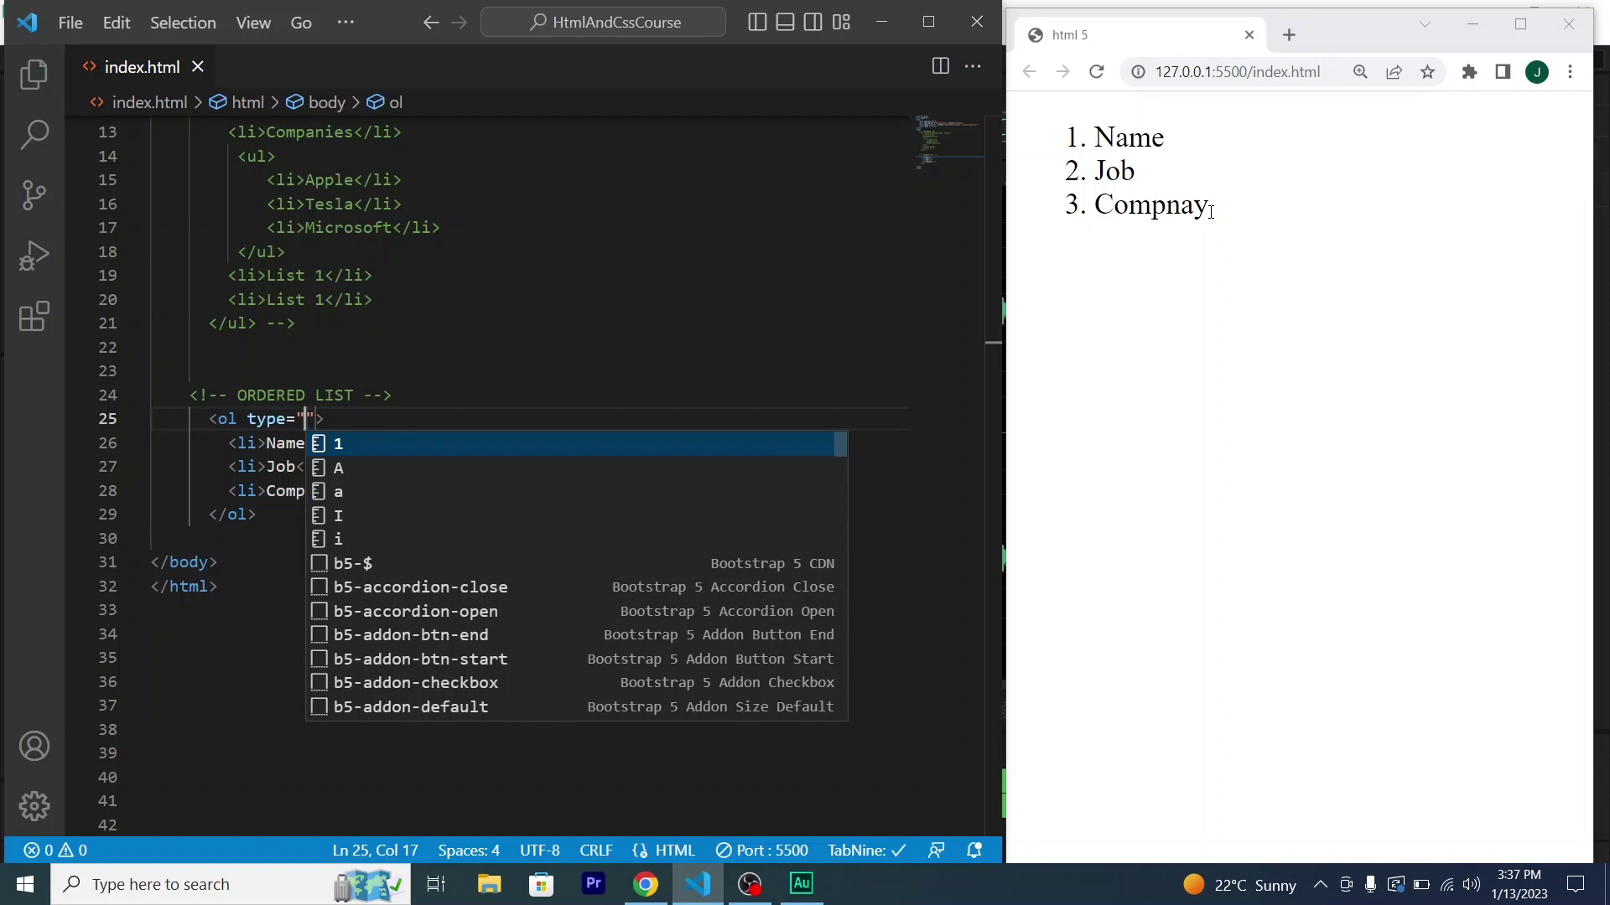
{"action": "type", "text": "A"}
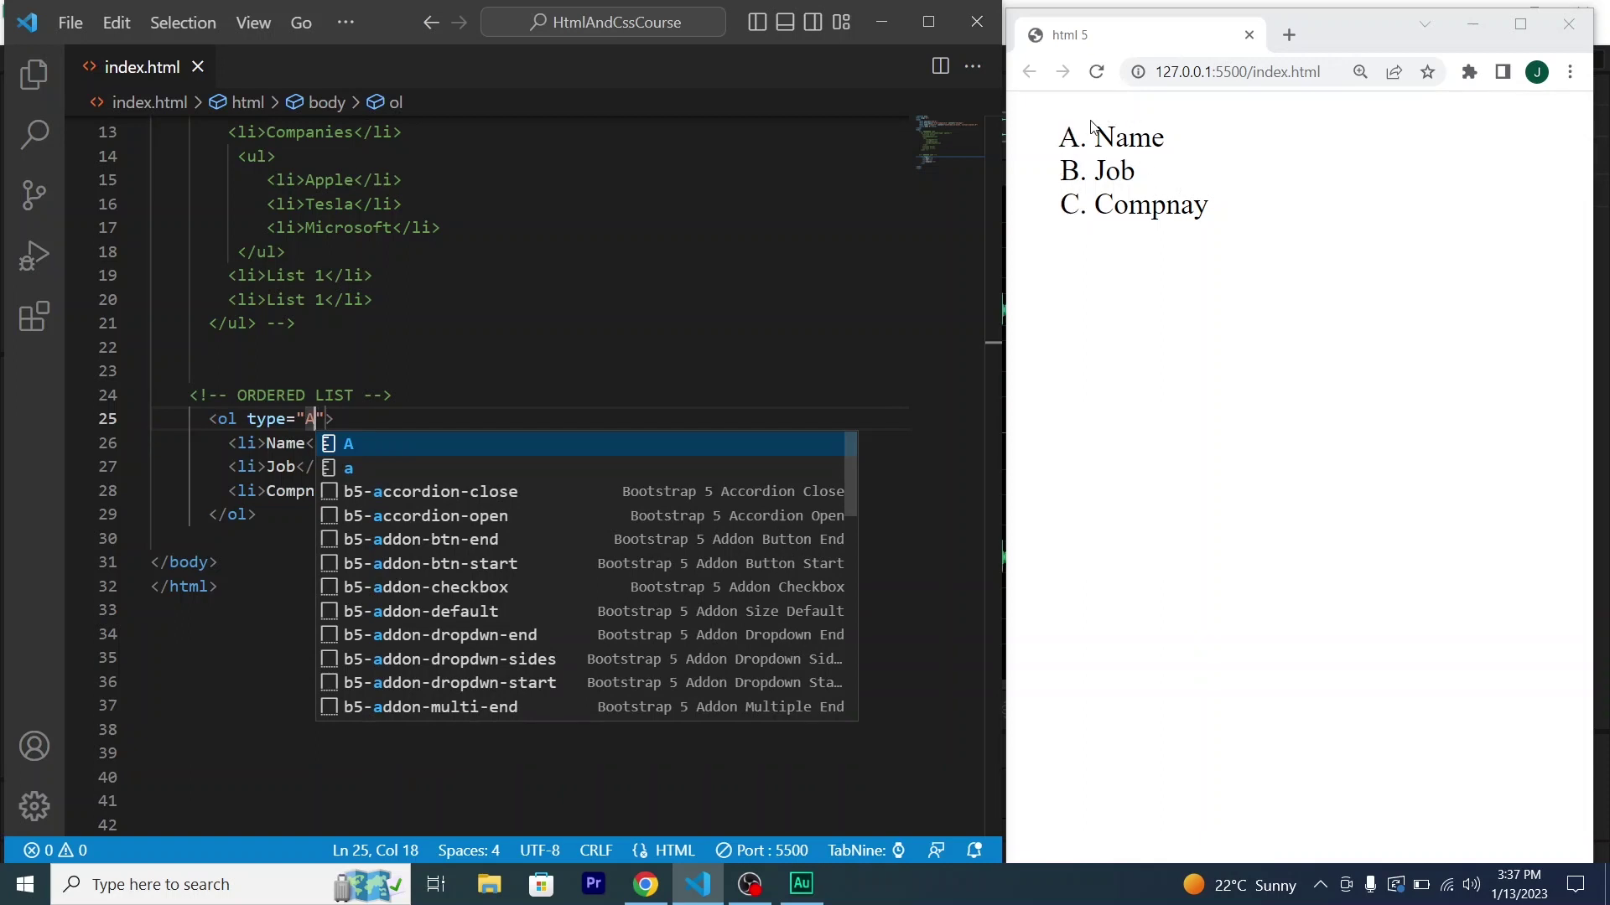
Try type values a and i, settle on I, then comment out the ol line.
{"action": "key", "text": "BackSpace"}
{"action": "type", "text": "a"}
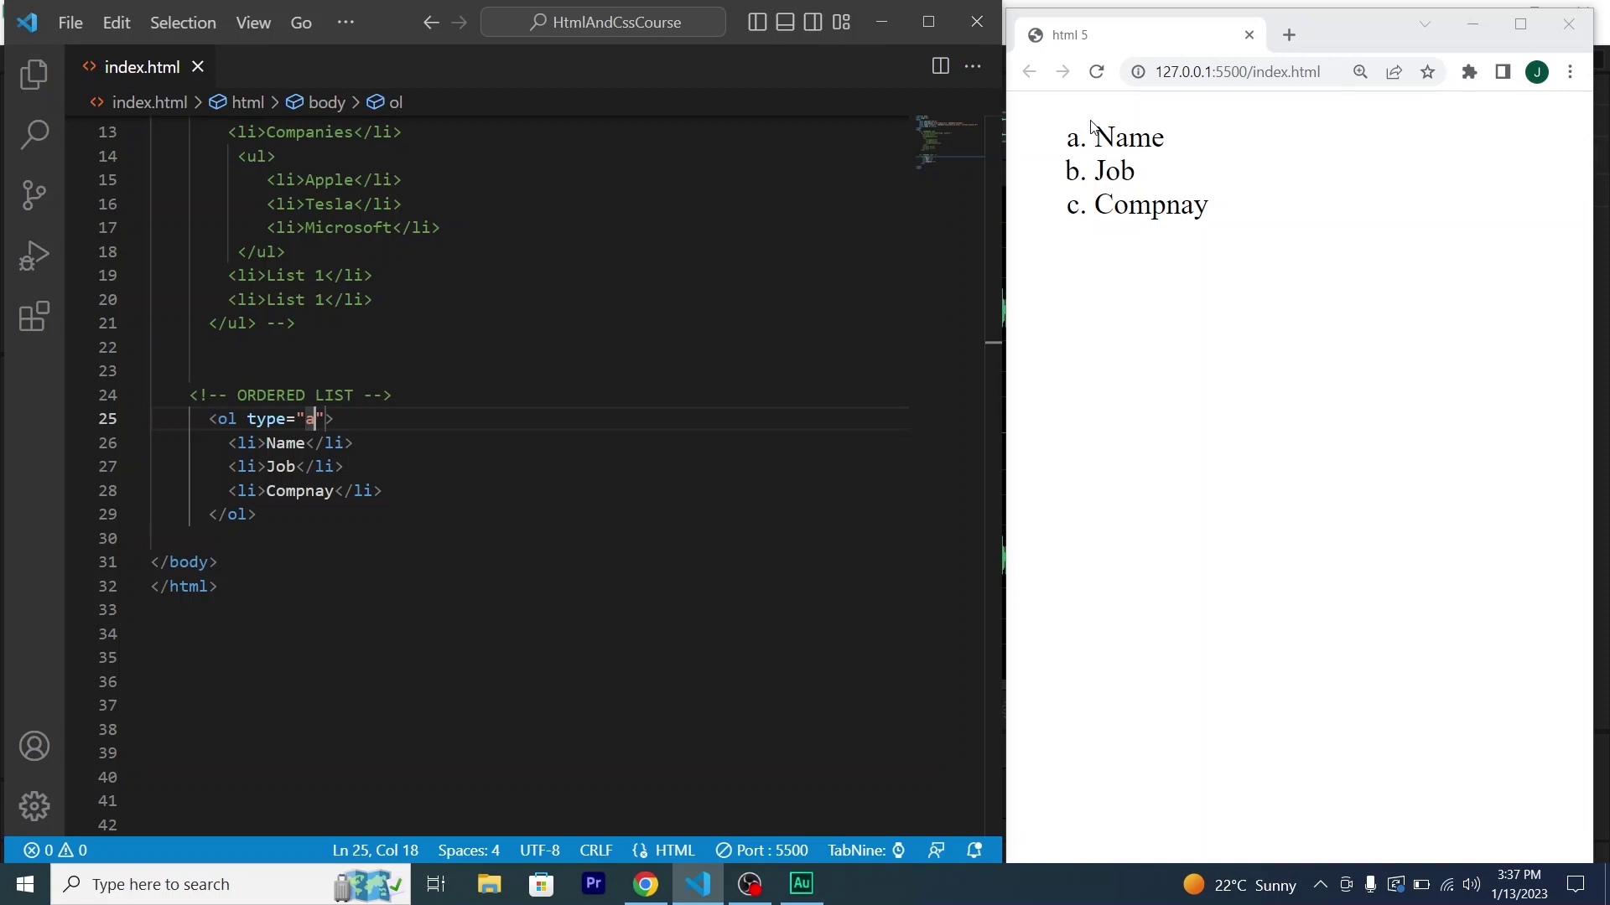
{"action": "key", "text": "BackSpace"}
{"action": "type", "text": "i"}
{"action": "key", "text": "BackSpace"}
{"action": "type", "text": "I"}
{"action": "key", "text": "ctrl+slash"}
Duplicate the commented ol line, uncomment the copy, and replace type with start="69".
{"action": "key", "text": "shift+alt+Down"}
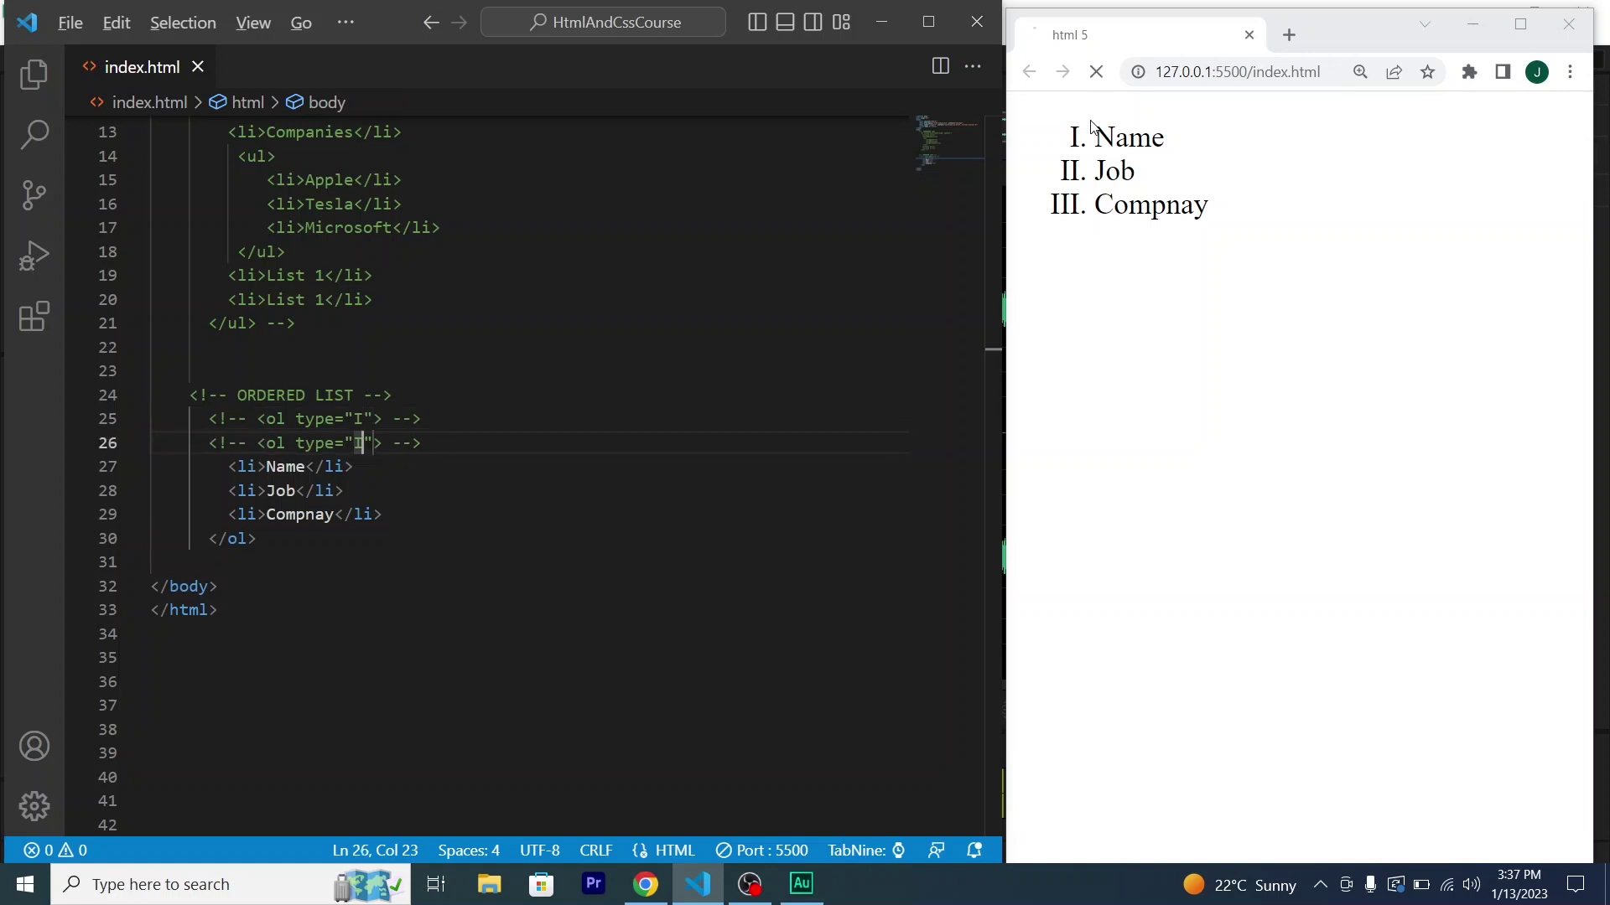
{"action": "key", "text": "ctrl+slash"}
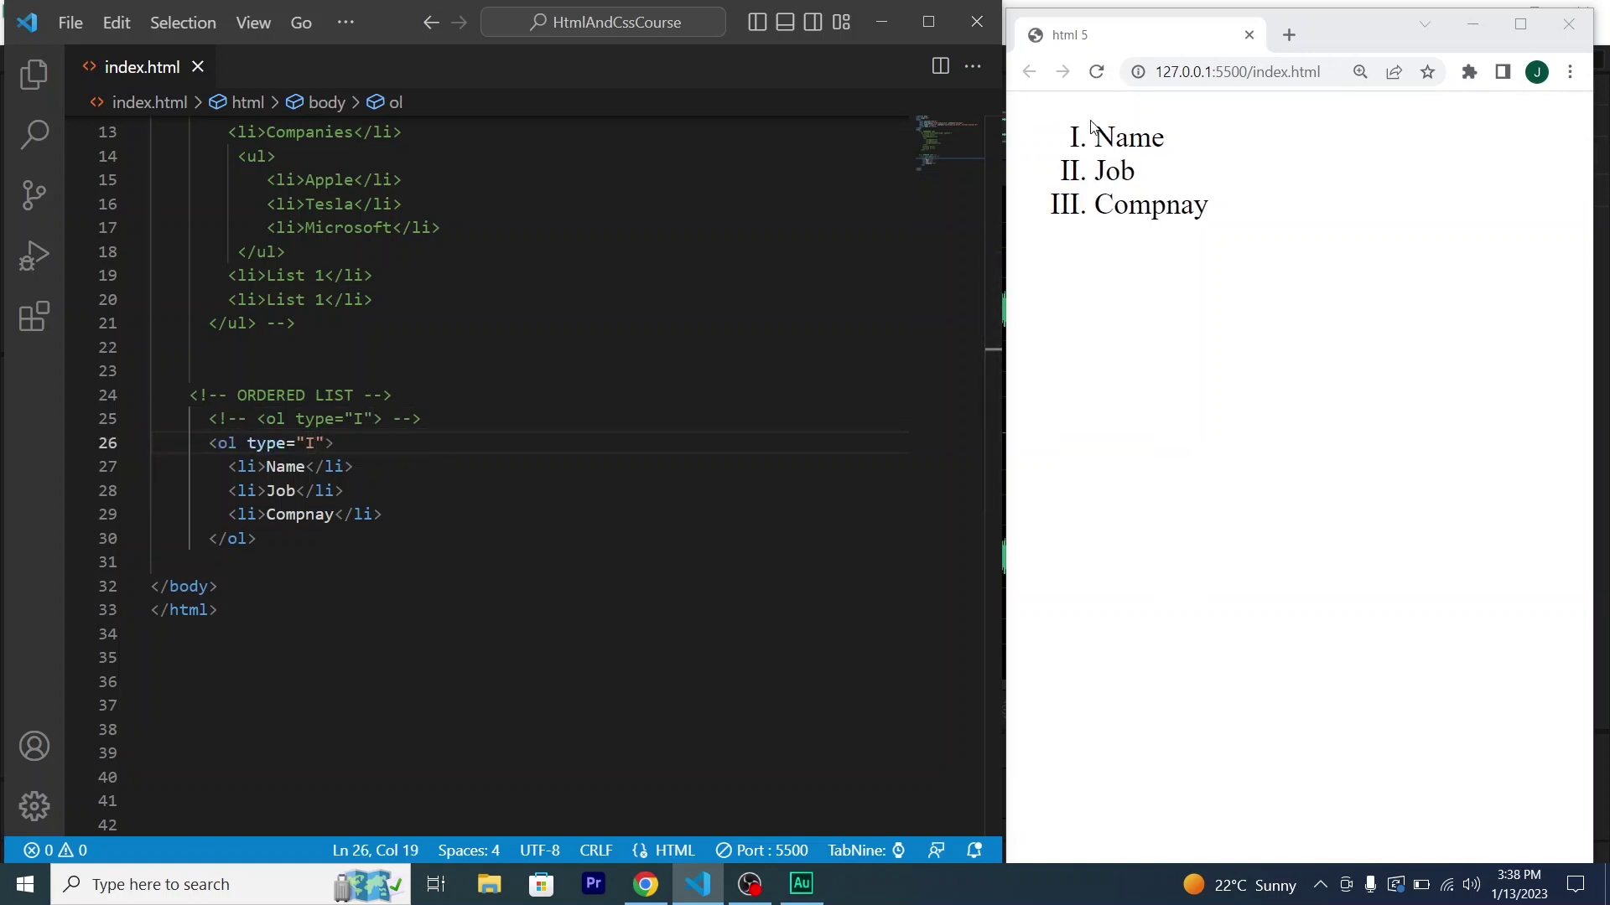
{"action": "key", "text": "BackSpace"}
{"action": "key", "text": "BackSpace"}
{"action": "key", "text": "BackSpace"}
{"action": "key", "text": "BackSpace"}
{"action": "key", "text": "BackSpace"}
{"action": "key", "text": "BackSpace"}
{"action": "key", "text": "BackSpace"}
{"action": "type", "text": "s"}
{"action": "type", "text": "t"}
{"action": "key", "text": "Return"}
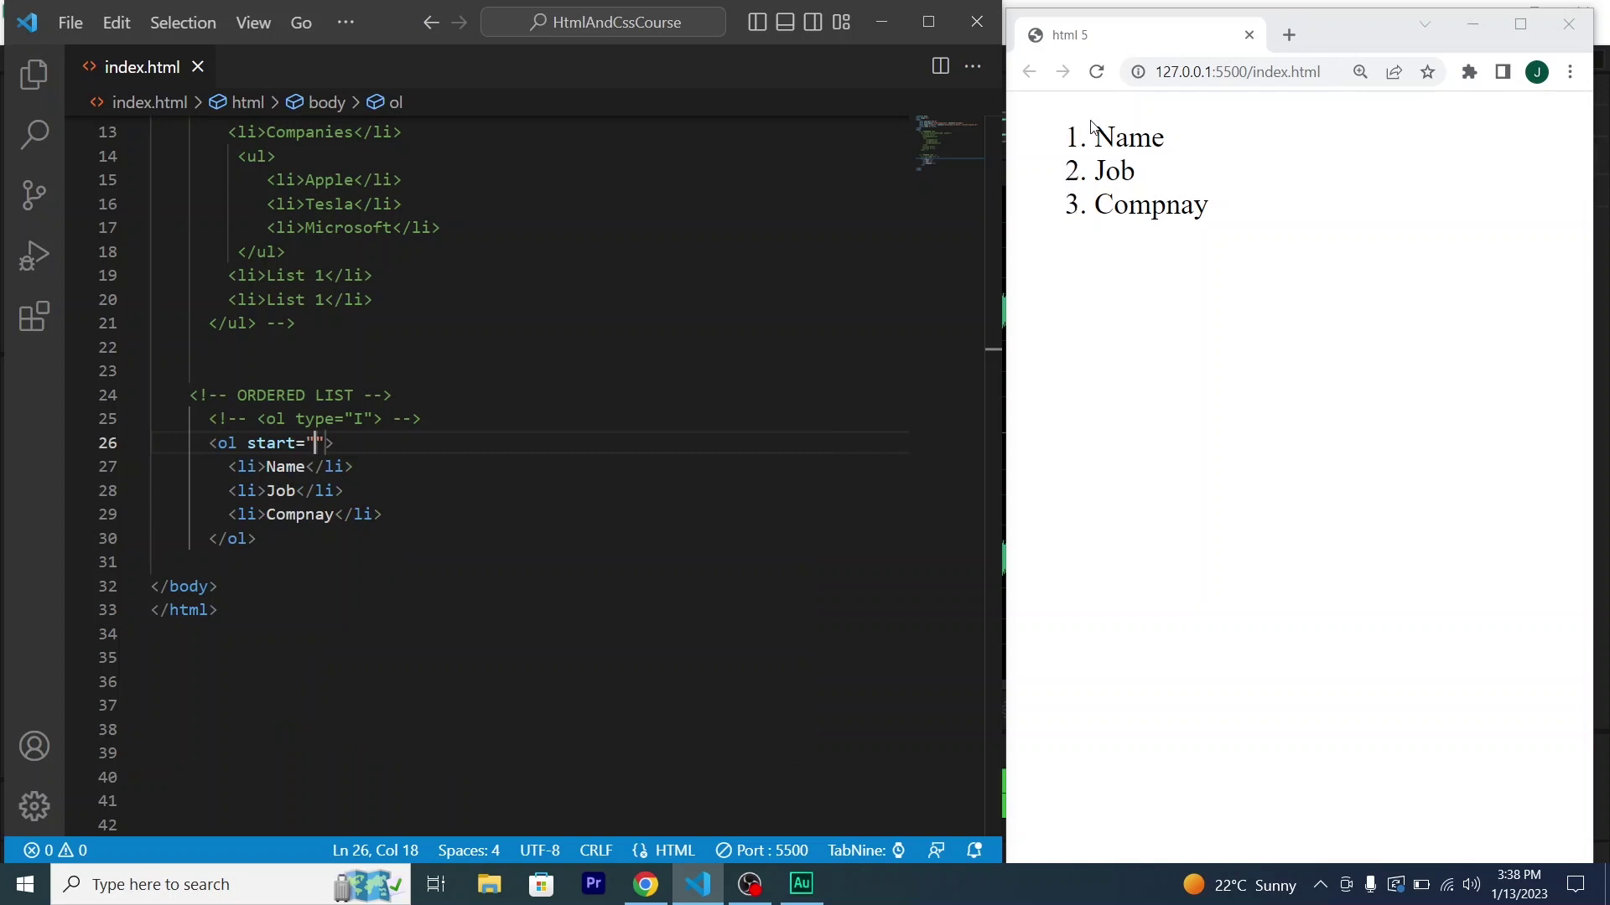
{"action": "type", "text": "="}
{"action": "type", "text": "69"}
{"action": "key", "text": "Left"}
{"action": "key", "text": "Left"}
{"action": "key", "text": "BackSpace"}
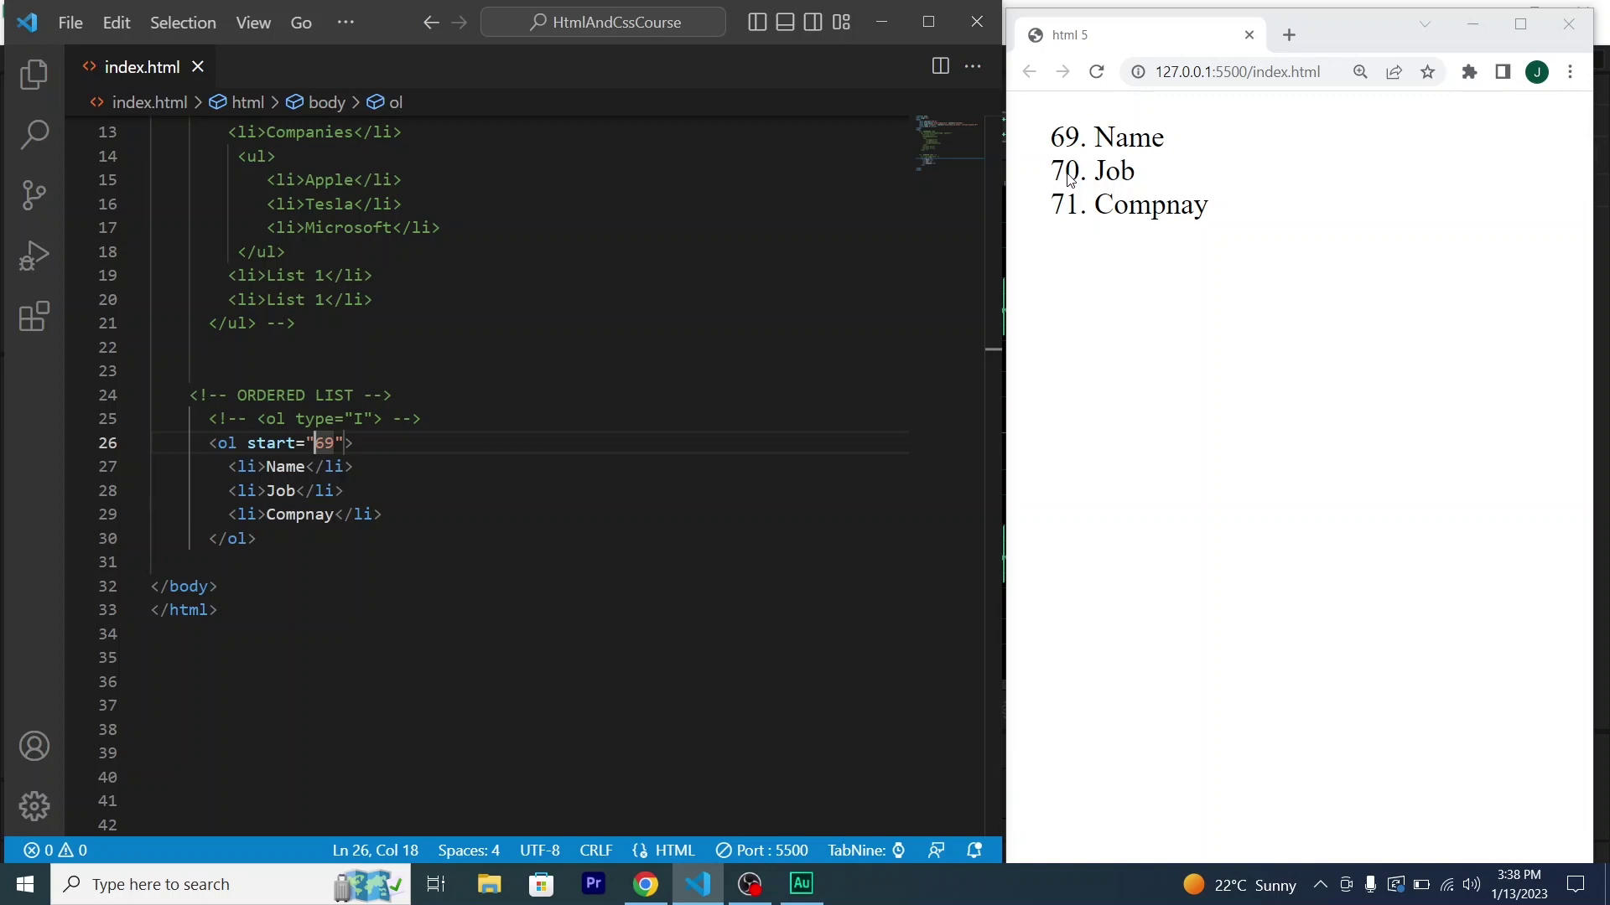
Repeat the Compnay item into five copies and add a new line after Job.
{"action": "key", "text": "Down"}
{"action": "key", "text": "Down"}
{"action": "key", "text": "Down"}
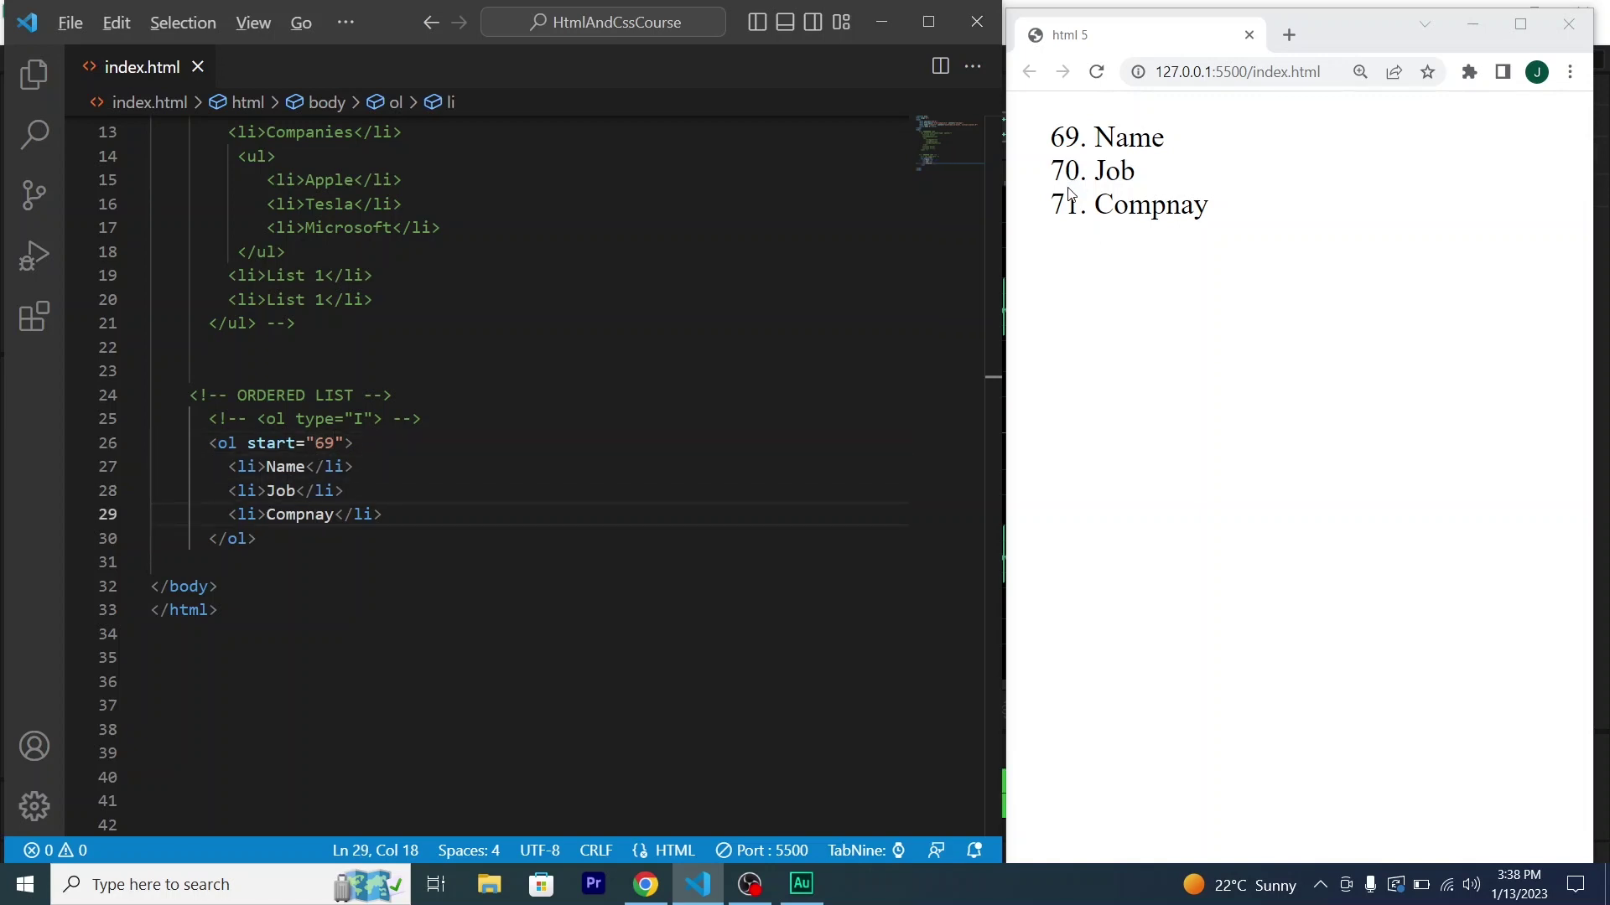
{"action": "key", "text": "shift+alt+Down"}
{"action": "key", "text": "shift+alt+Down"}
{"action": "key", "text": "shift+alt+Down"}
{"action": "key", "text": "shift+alt+Down"}
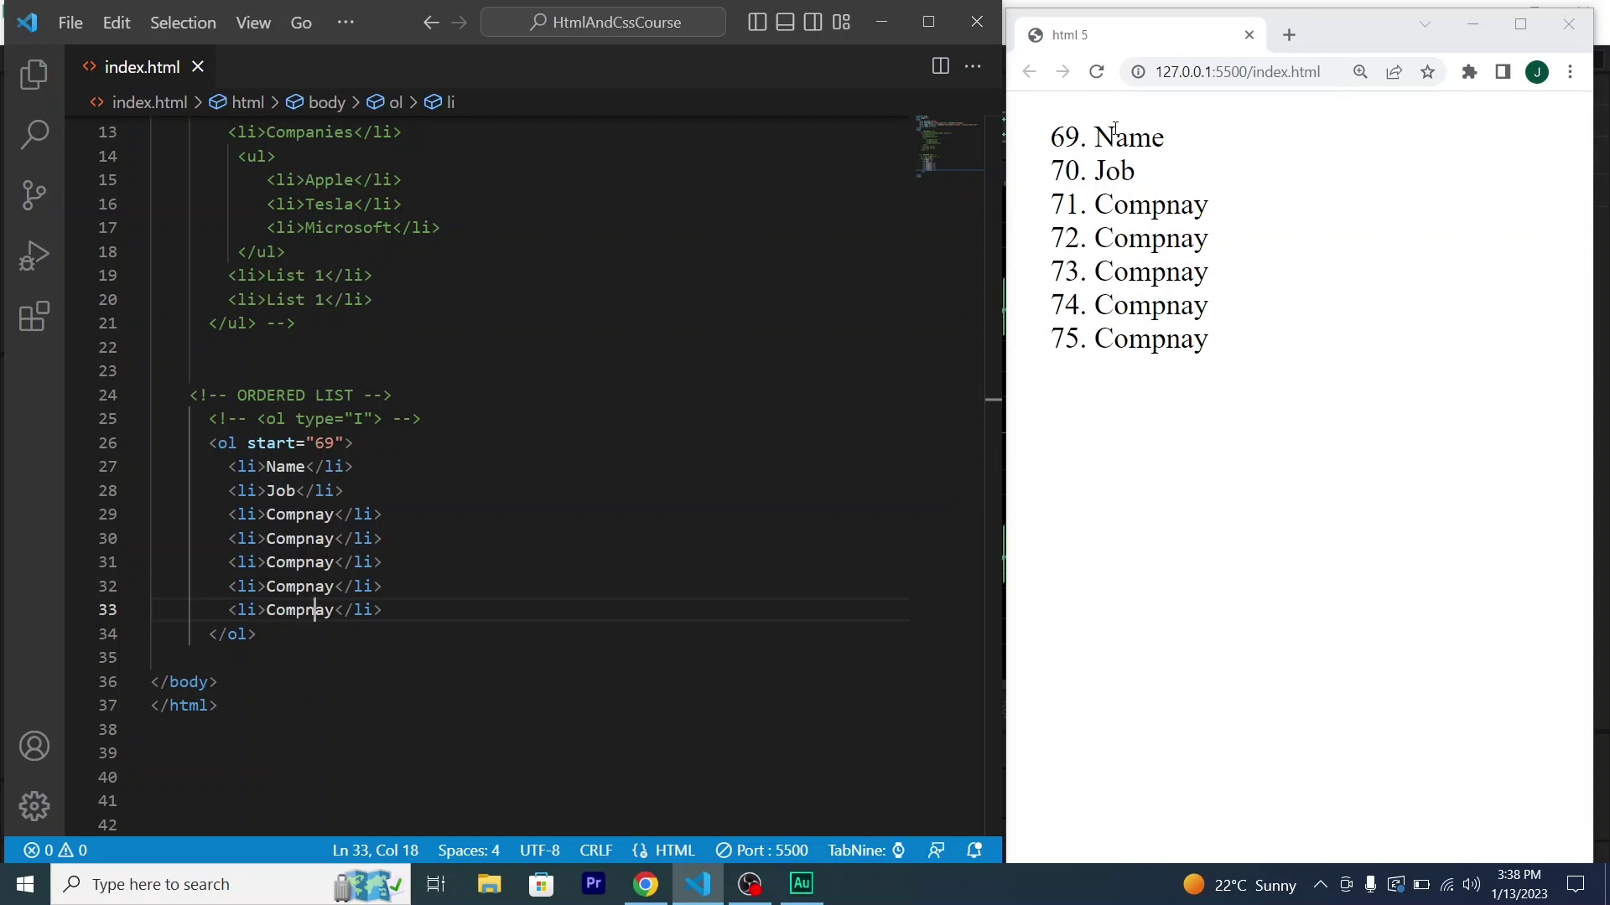
{"action": "key", "text": "Up"}
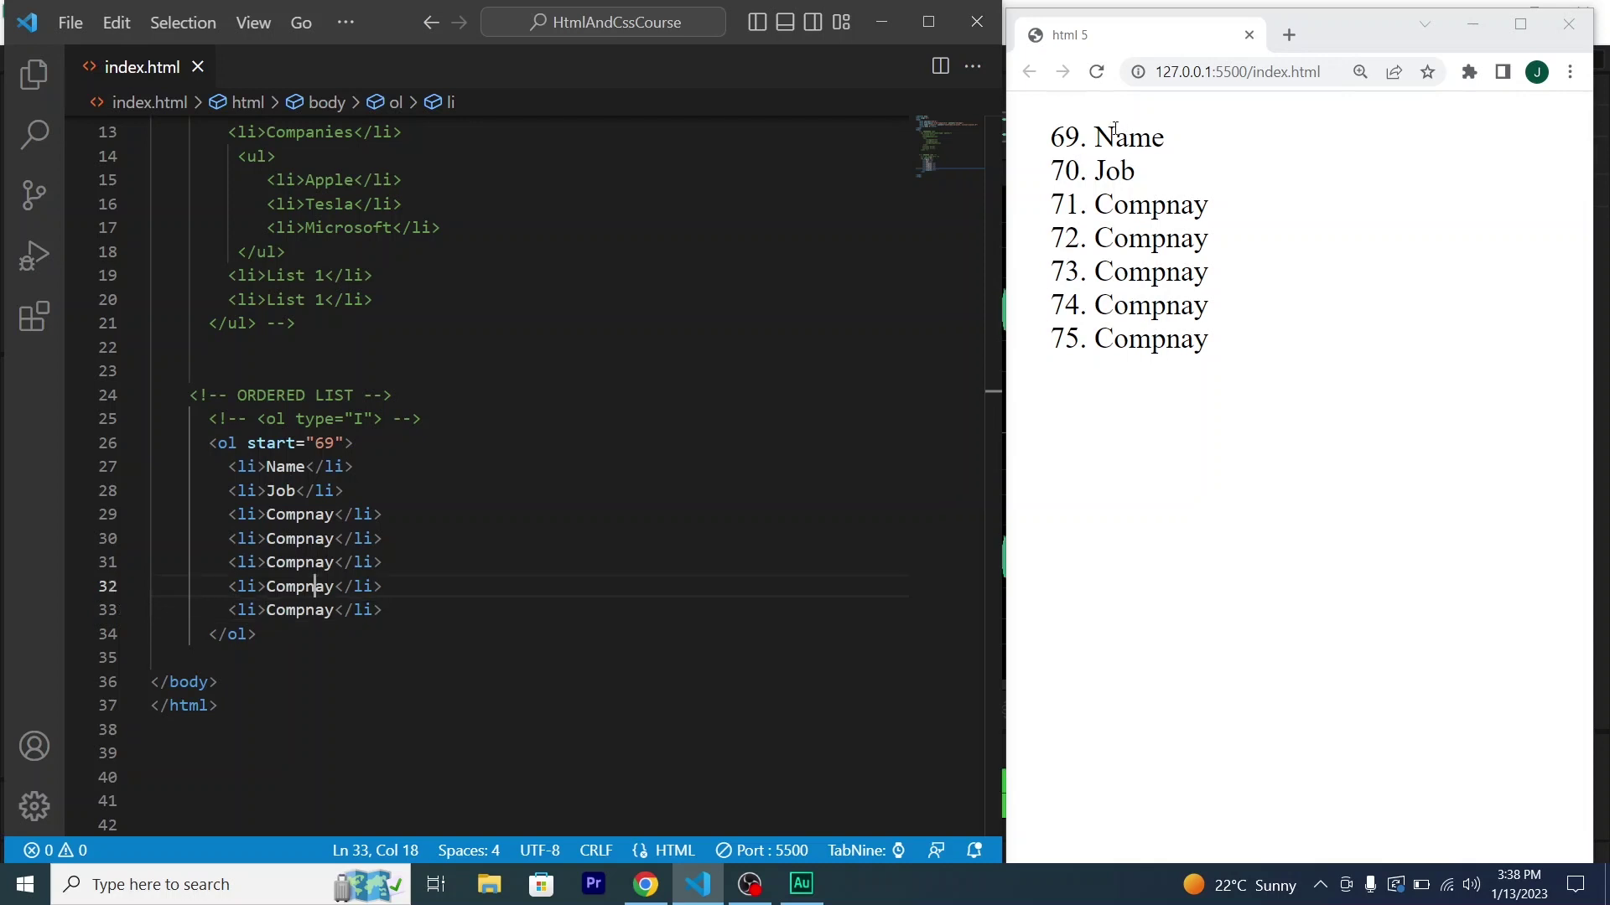
{"action": "key", "text": "Up"}
{"action": "key", "text": "Up"}
{"action": "key", "text": "Up"}
{"action": "key", "text": "Up"}
{"action": "key", "text": "End"}
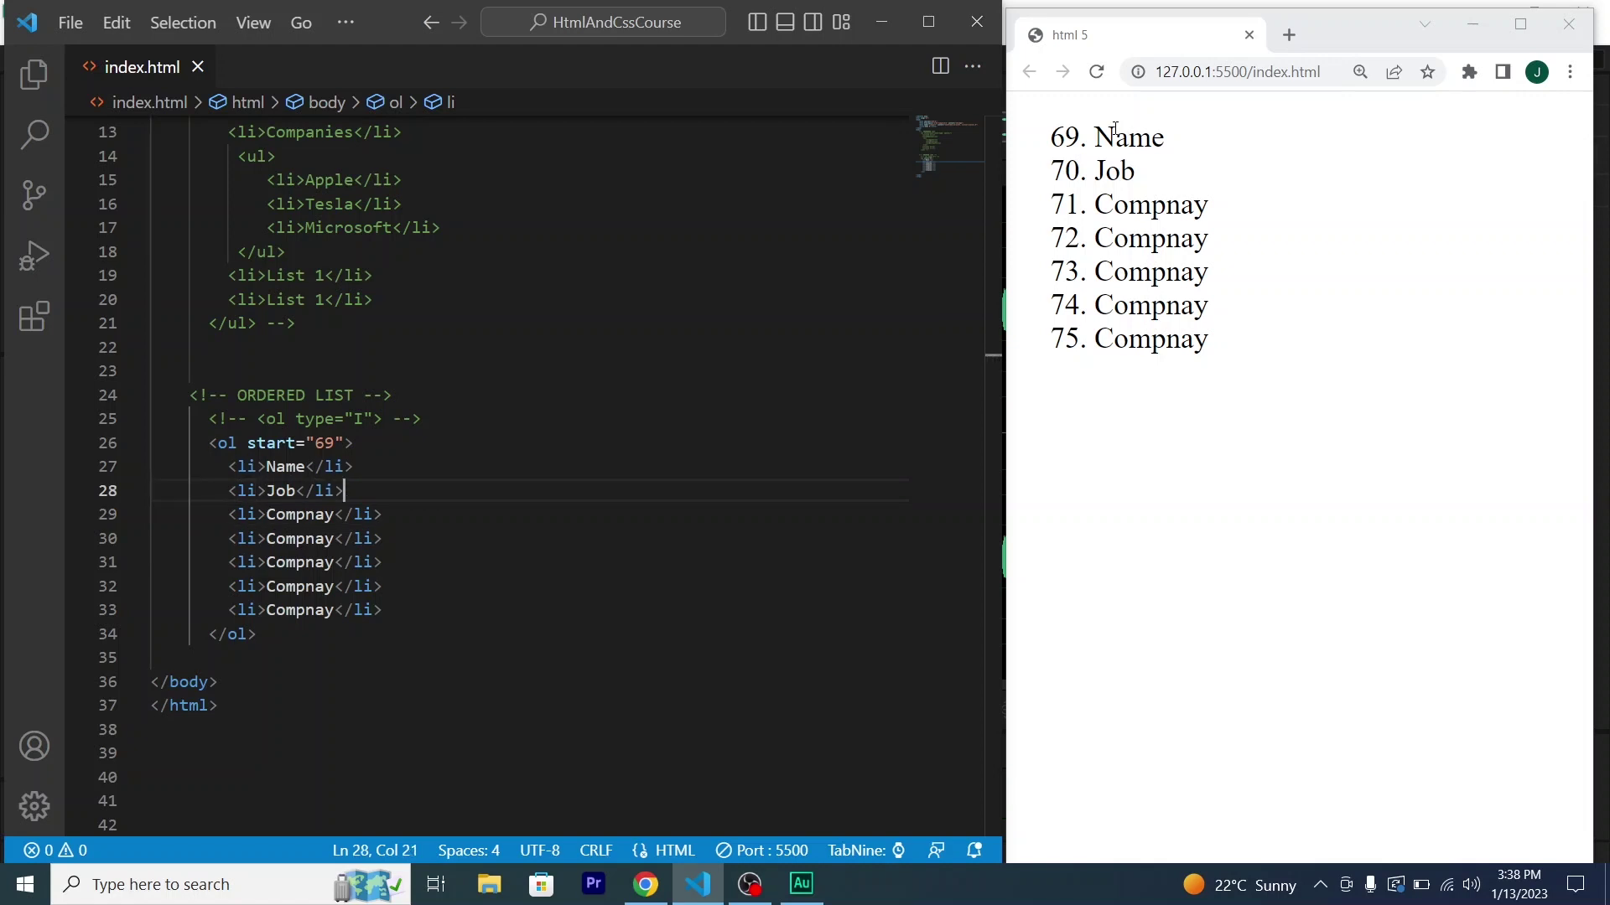
{"action": "key", "text": "Return"}
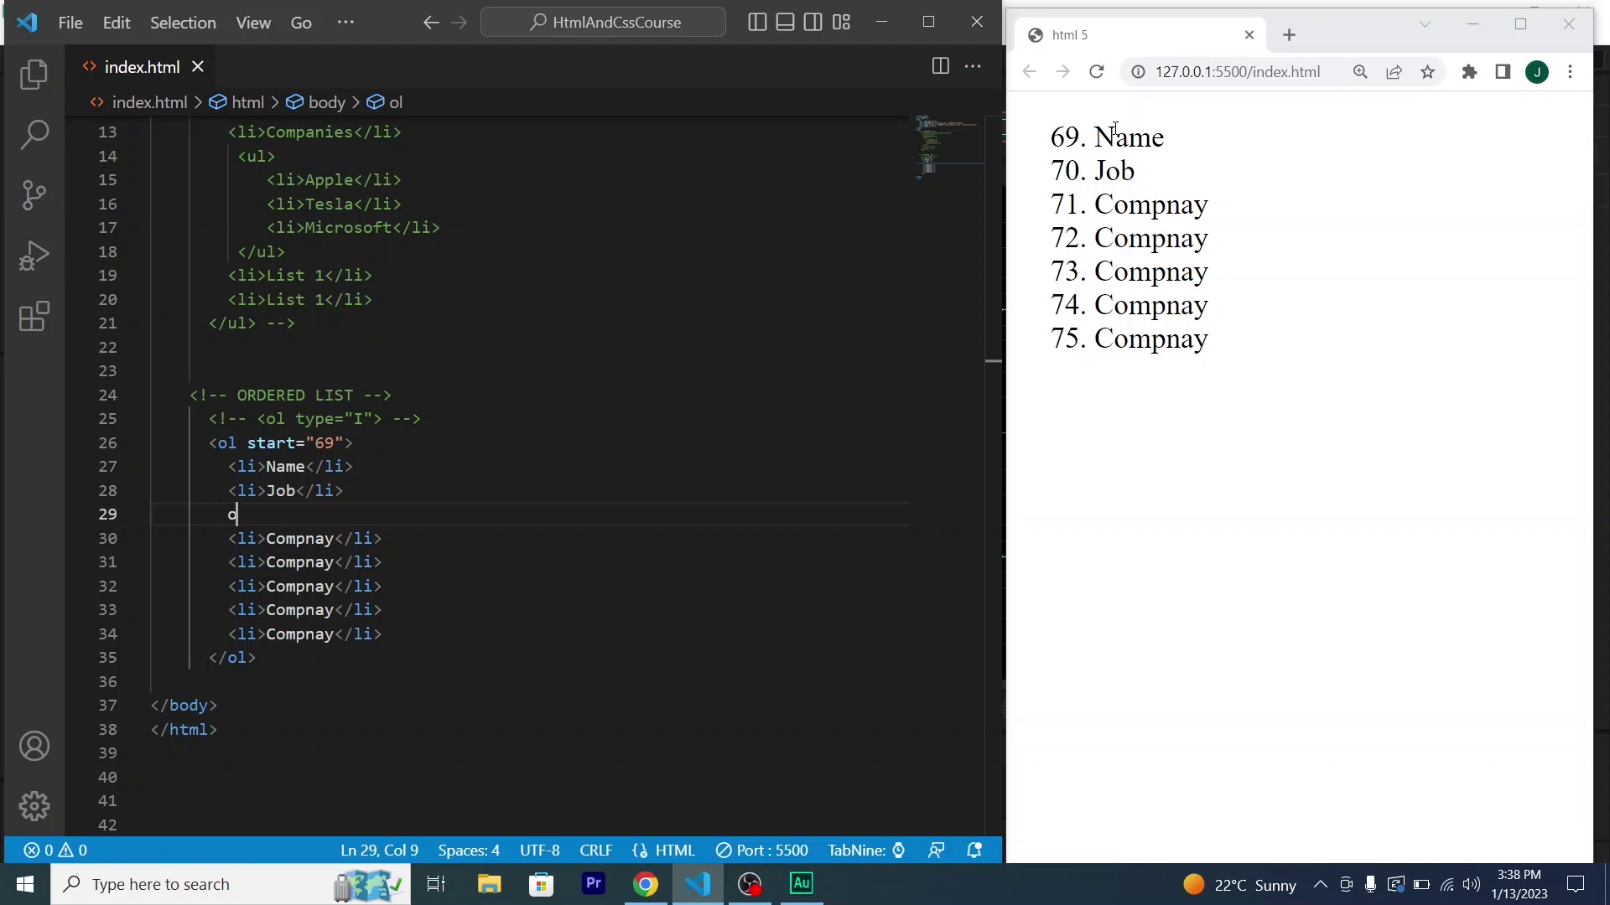
{"action": "type", "text": "l"}
Create a nested ol under Job with a CEO item, correcting the mistyped text.
{"action": "key", "text": "Tab"}
{"action": "key", "text": "Return"}
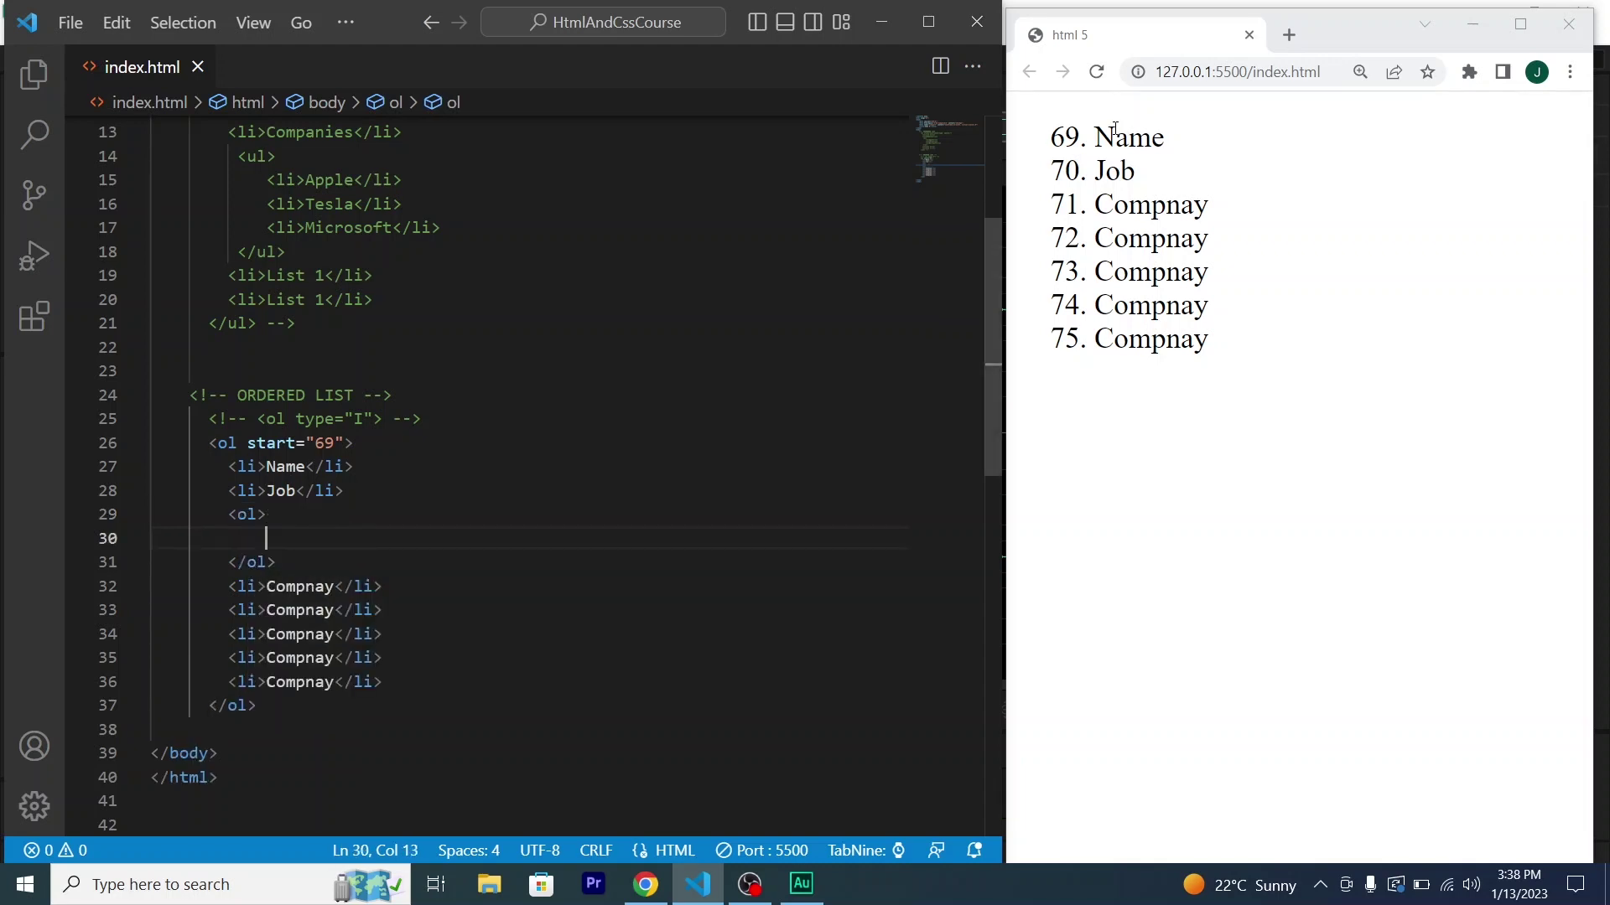
{"action": "type", "text": "li"}
{"action": "key", "text": "Tab"}
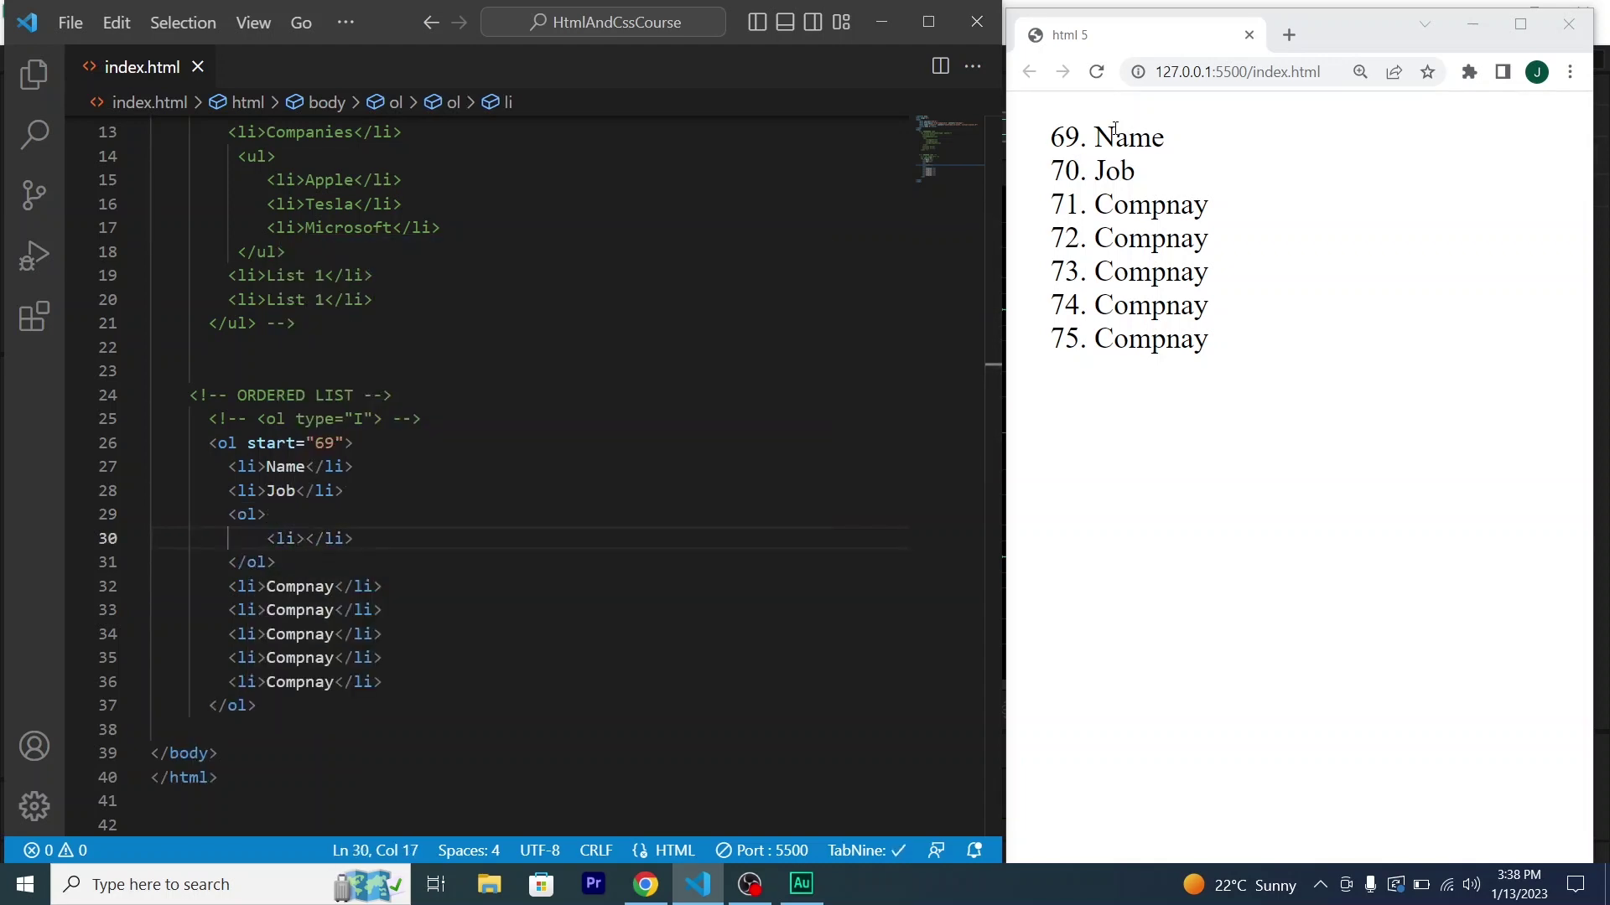
{"action": "type", "text": "SE"}
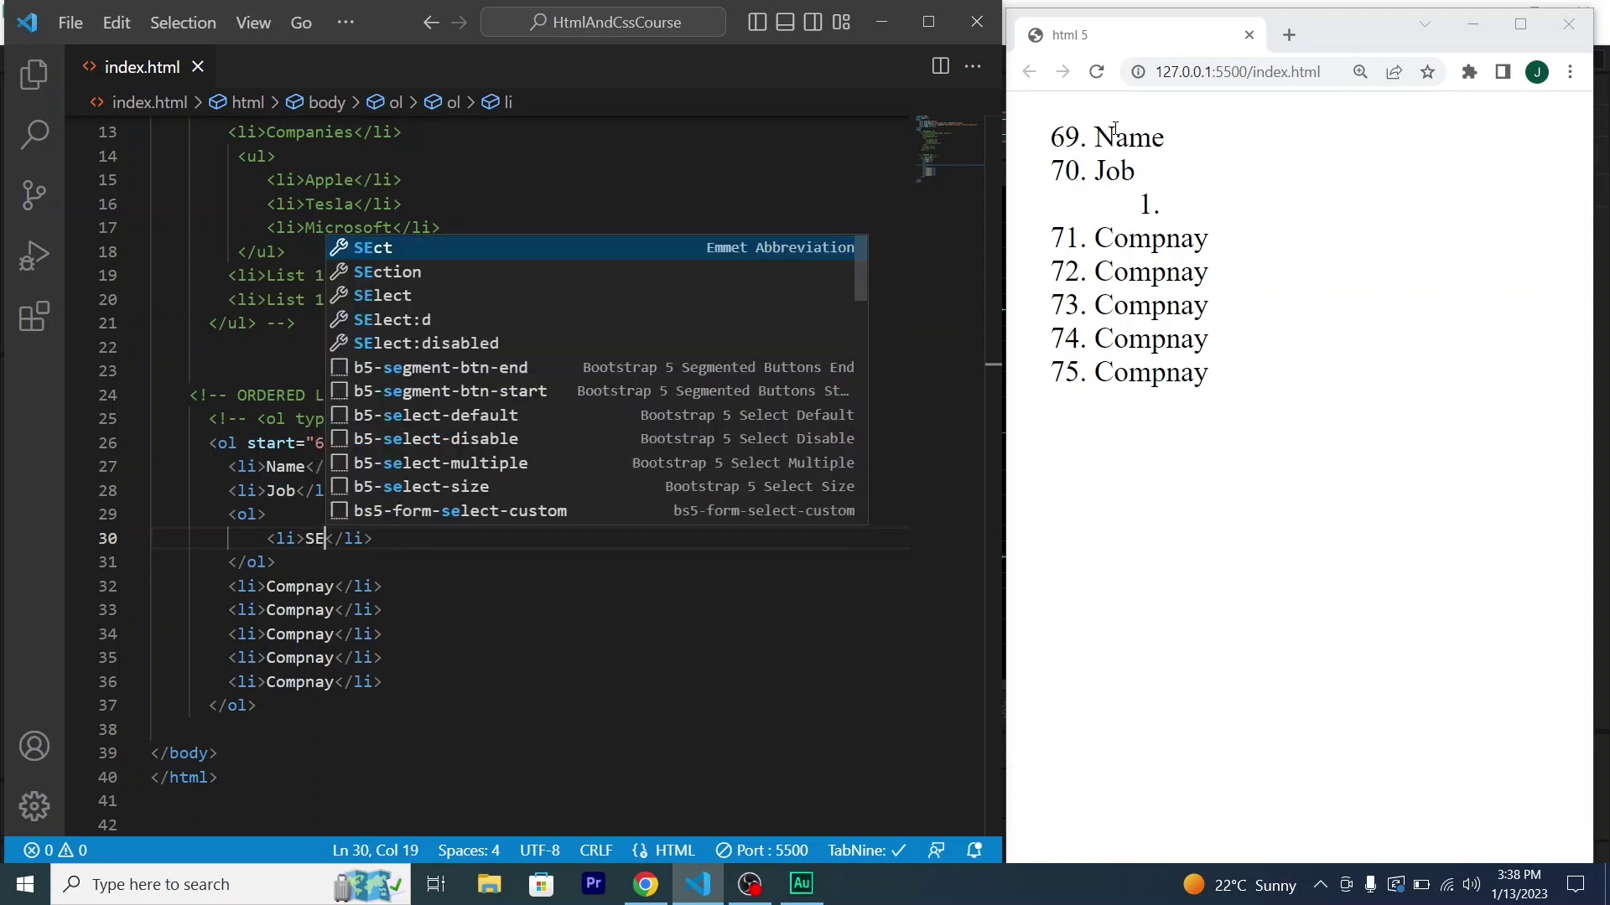
{"action": "key", "text": "BackSpace"}
{"action": "type", "text": "C"}
{"action": "key", "text": "BackSpace"}
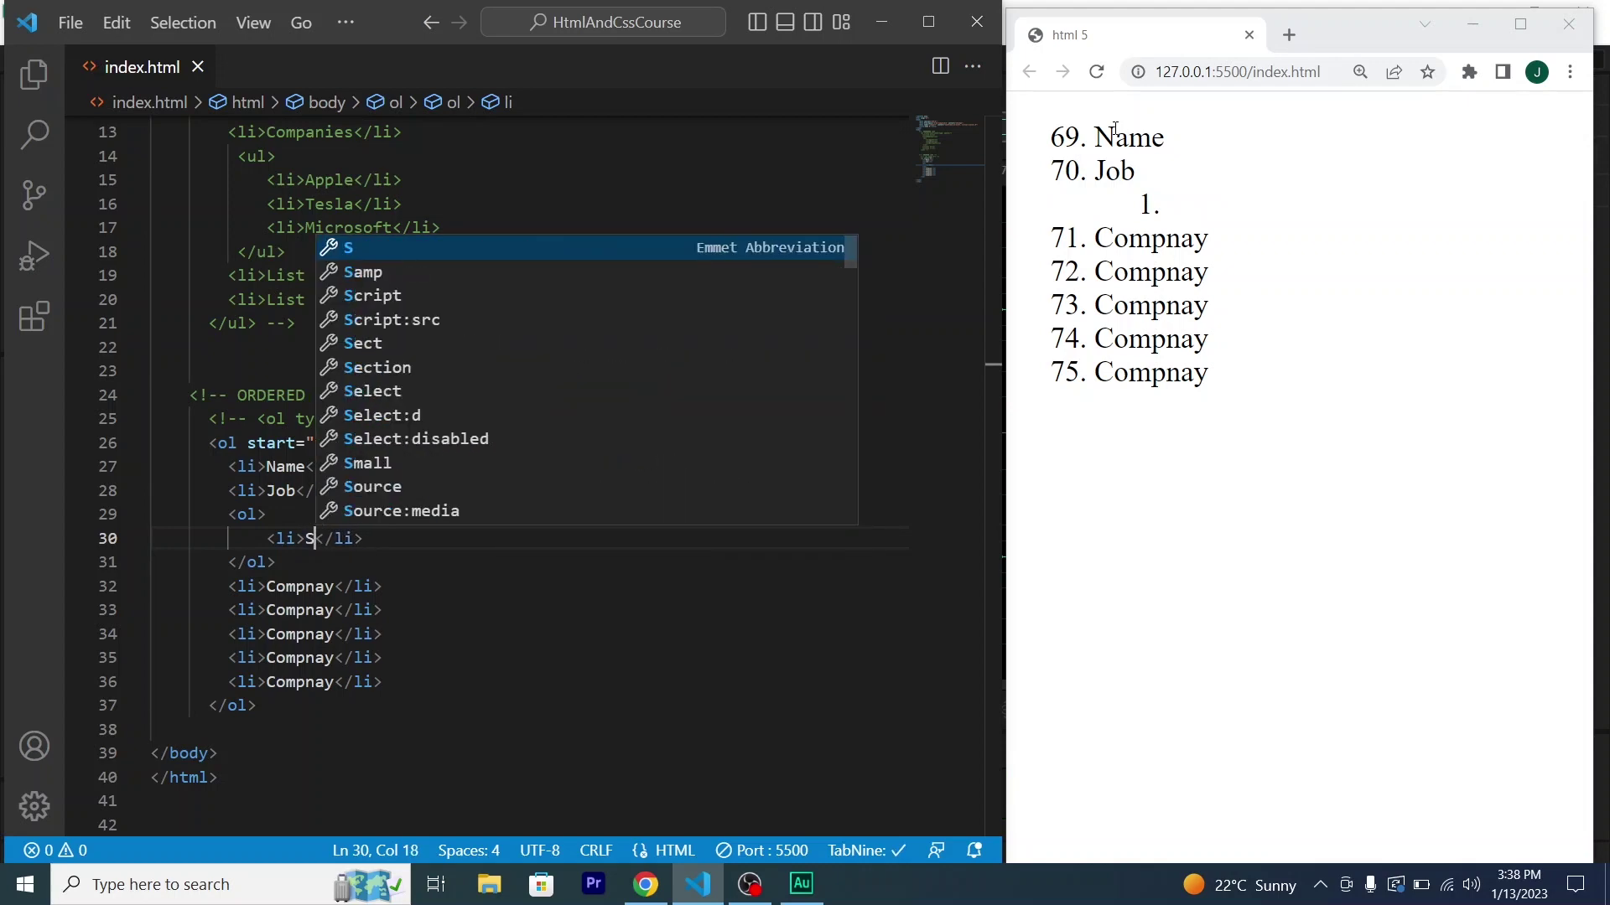
{"action": "type", "text": "CE"}
{"action": "key", "text": "BackSpace"}
{"action": "key", "text": "BackSpace"}
{"action": "key", "text": "BackSpace"}
{"action": "type", "text": "CEO"}
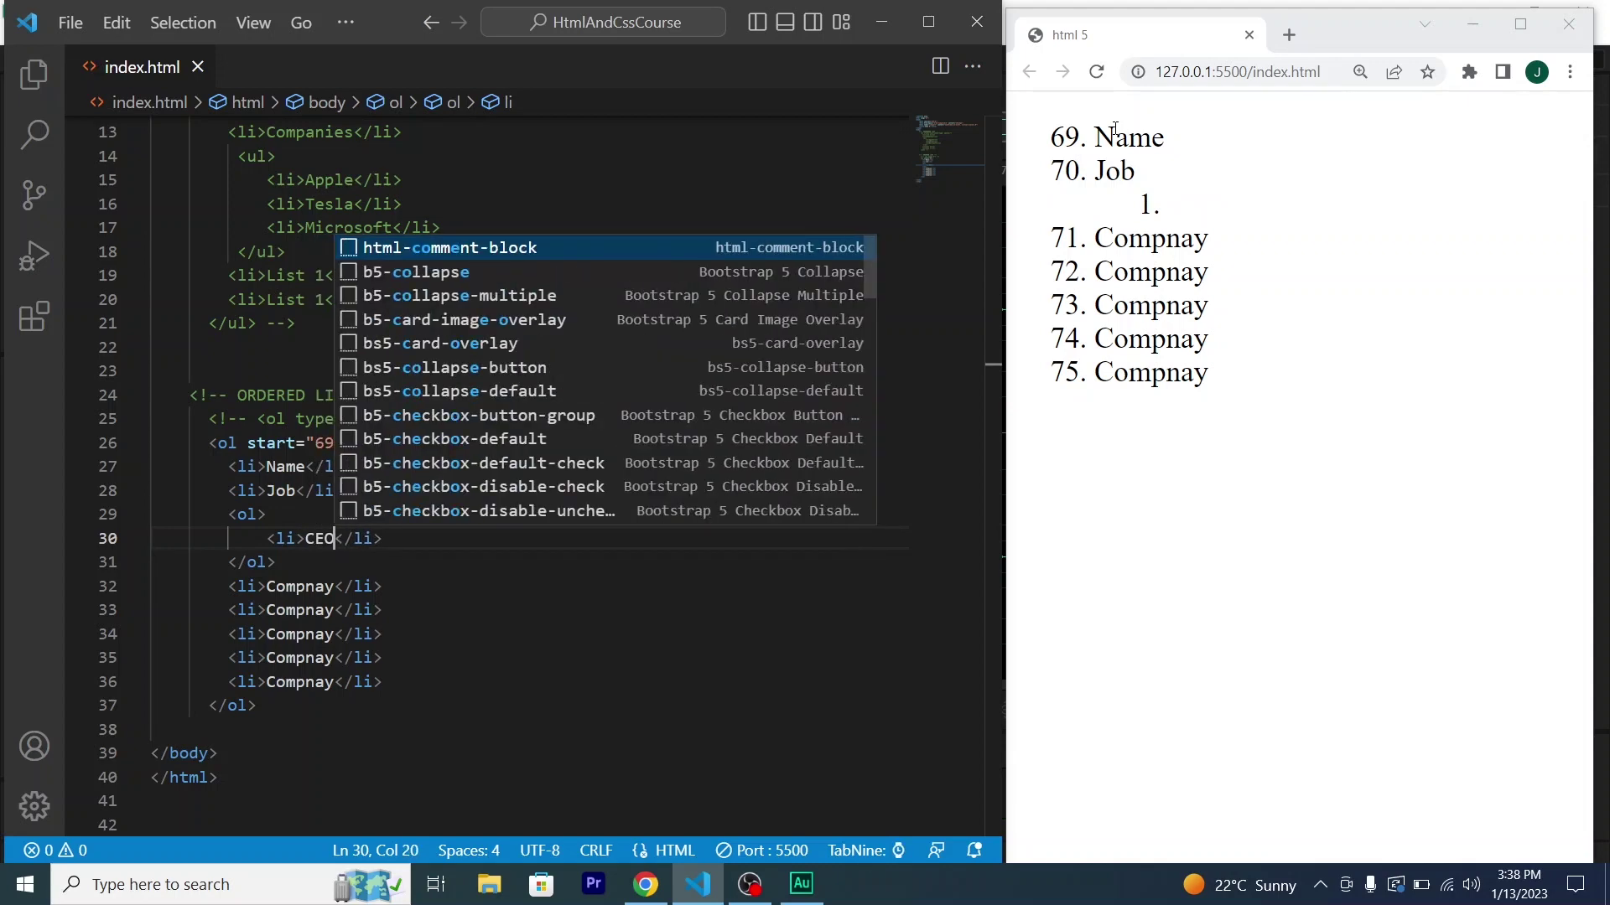
Duplicate the CEO item twice and rename the copies to CFO and COO.
{"action": "key", "text": "shift+alt+Down"}
{"action": "key", "text": "shift+alt+Down"}
{"action": "key", "text": "Up"}
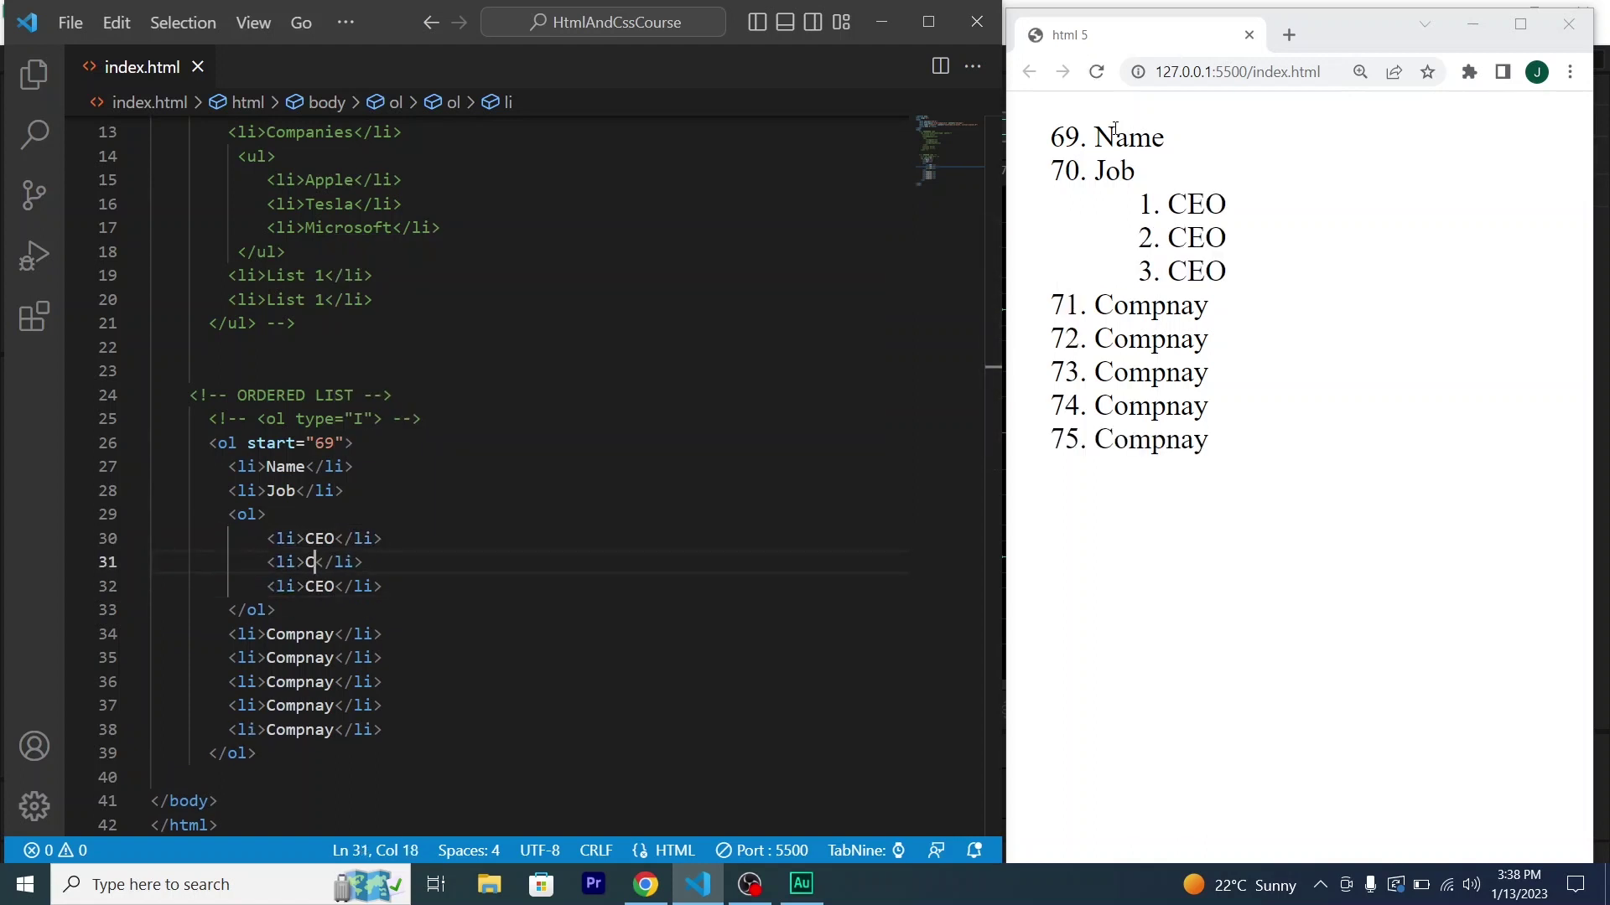
{"action": "key", "text": "BackSpace"}
{"action": "key", "text": "BackSpace"}
{"action": "key", "text": "BackSpace"}
{"action": "type", "text": "CF"}
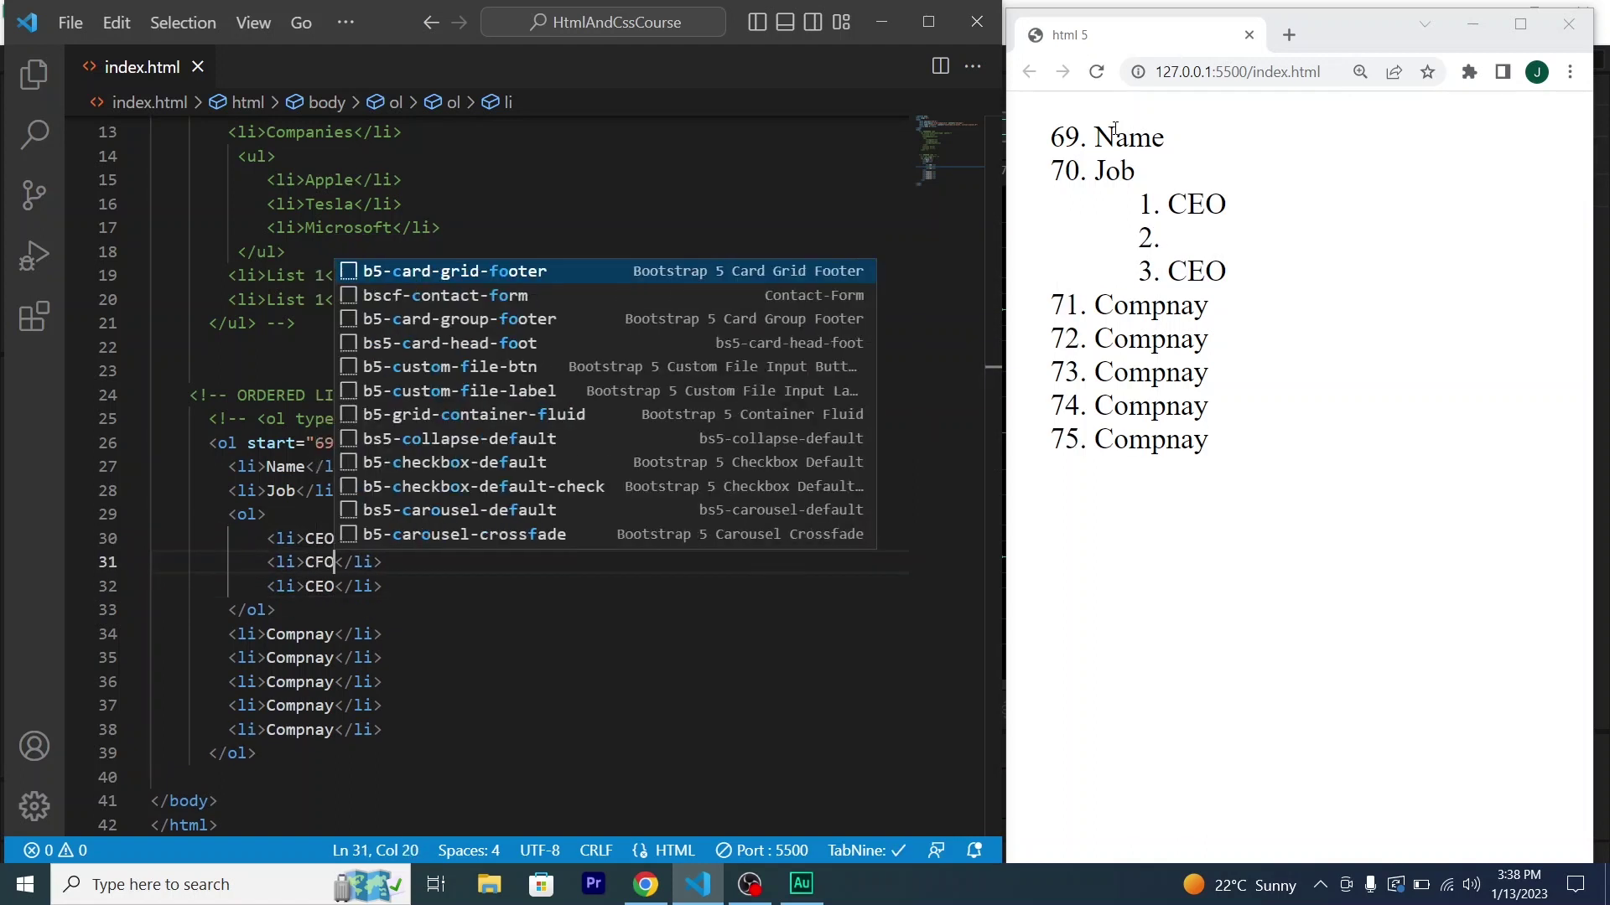
{"action": "type", "text": "O"}
{"action": "key", "text": "Down"}
{"action": "key", "text": "Left"}
{"action": "key", "text": "BackSpace"}
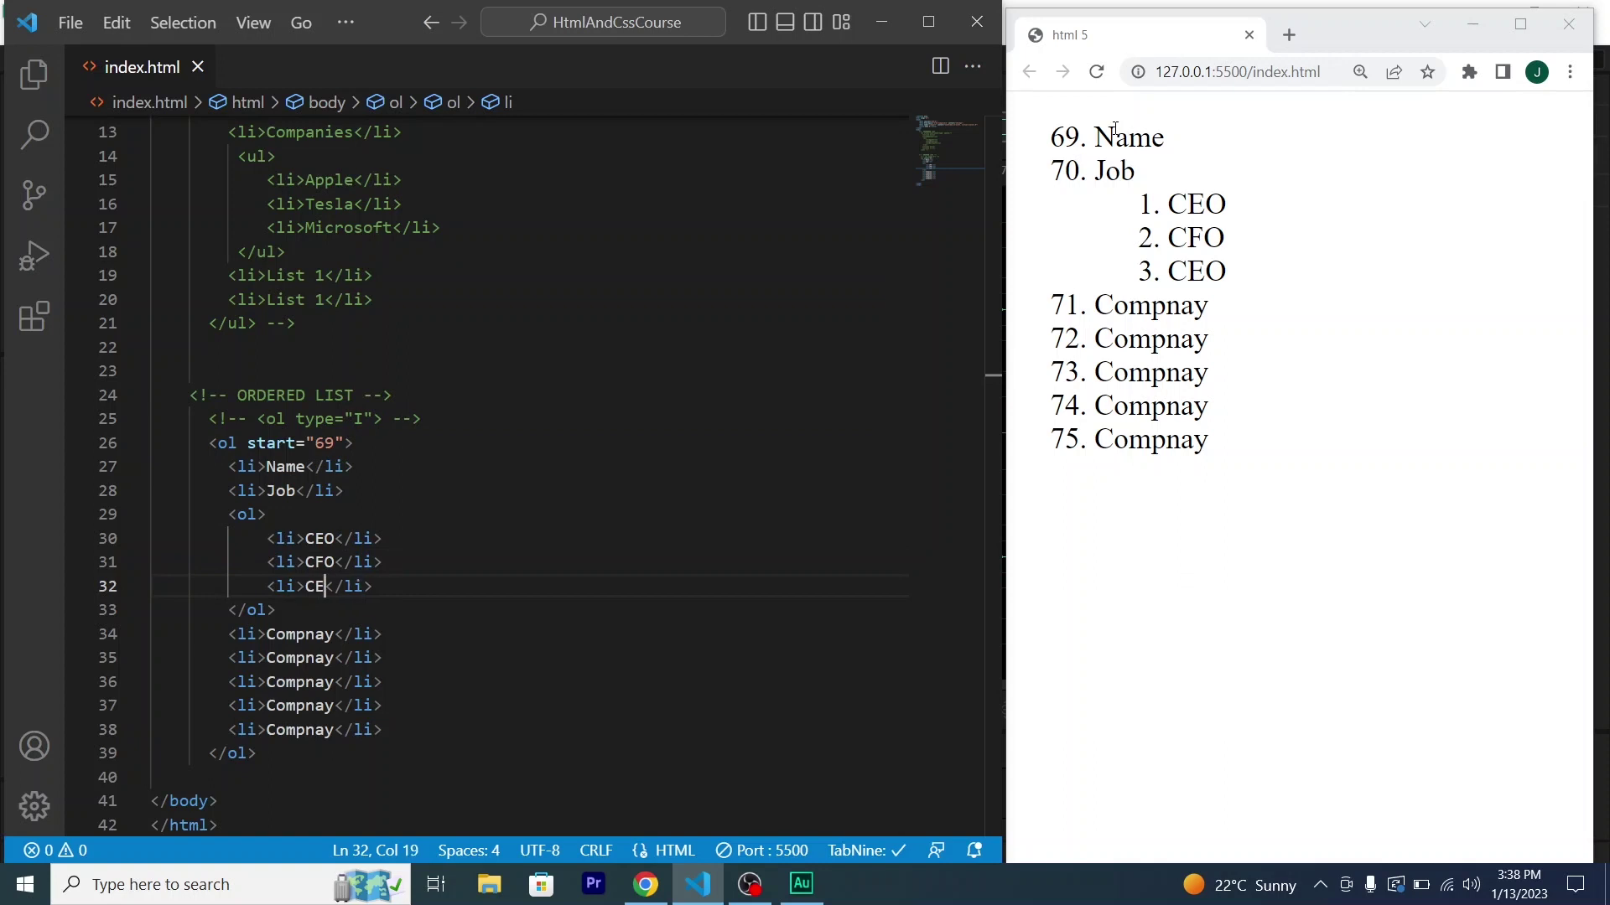
{"action": "key", "text": "BackSpace"}
{"action": "type", "text": "OO"}
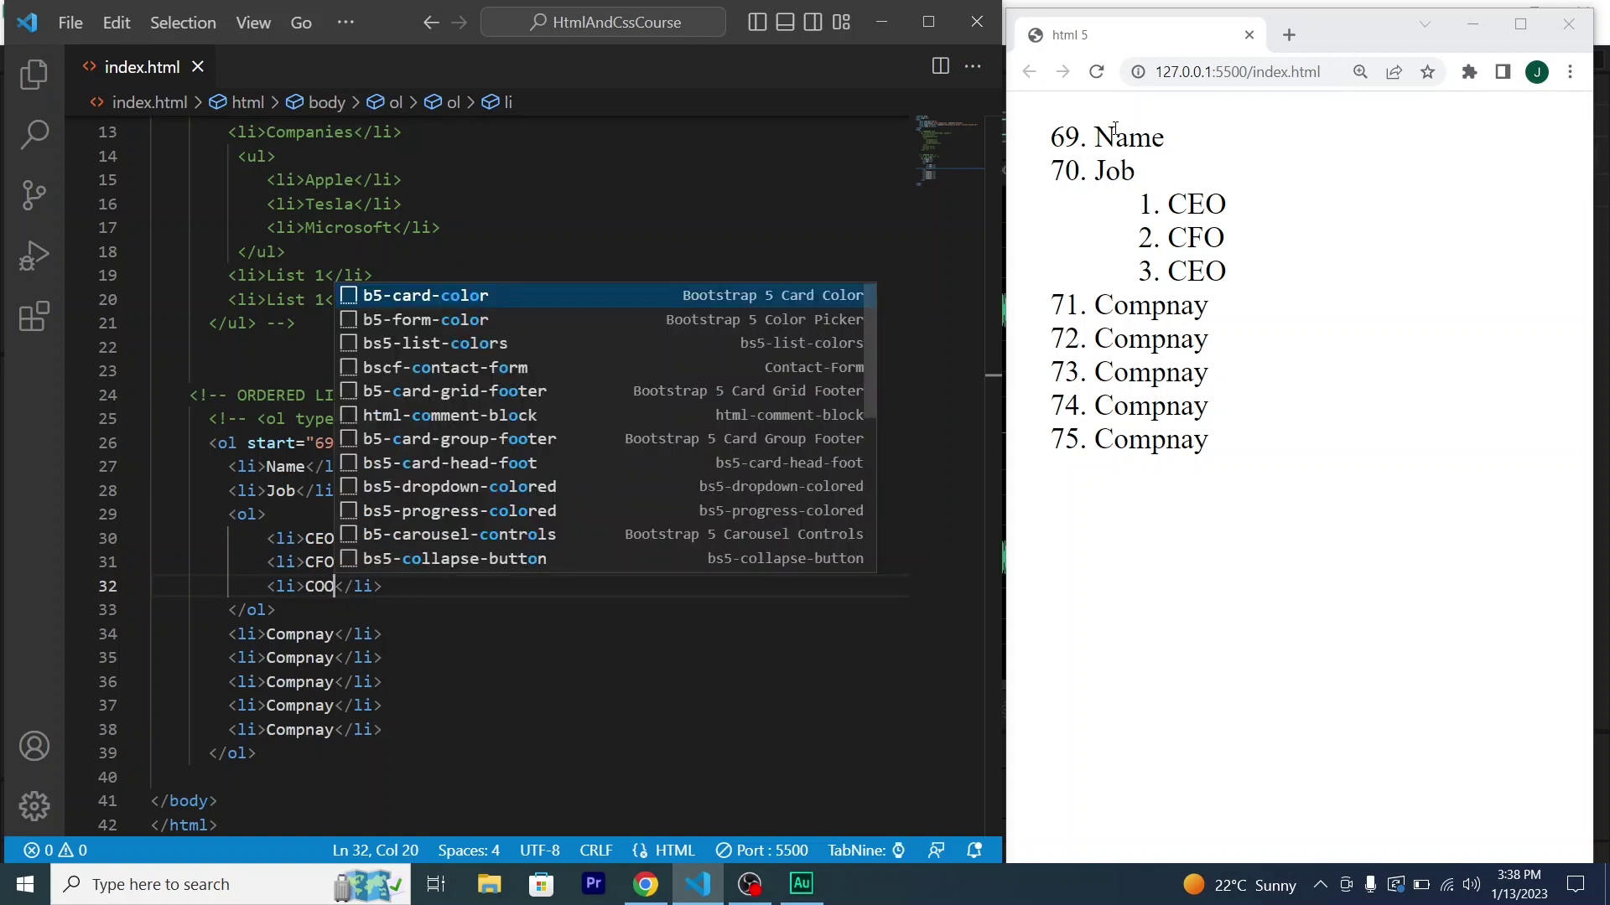
{"action": "key", "text": "Right"}
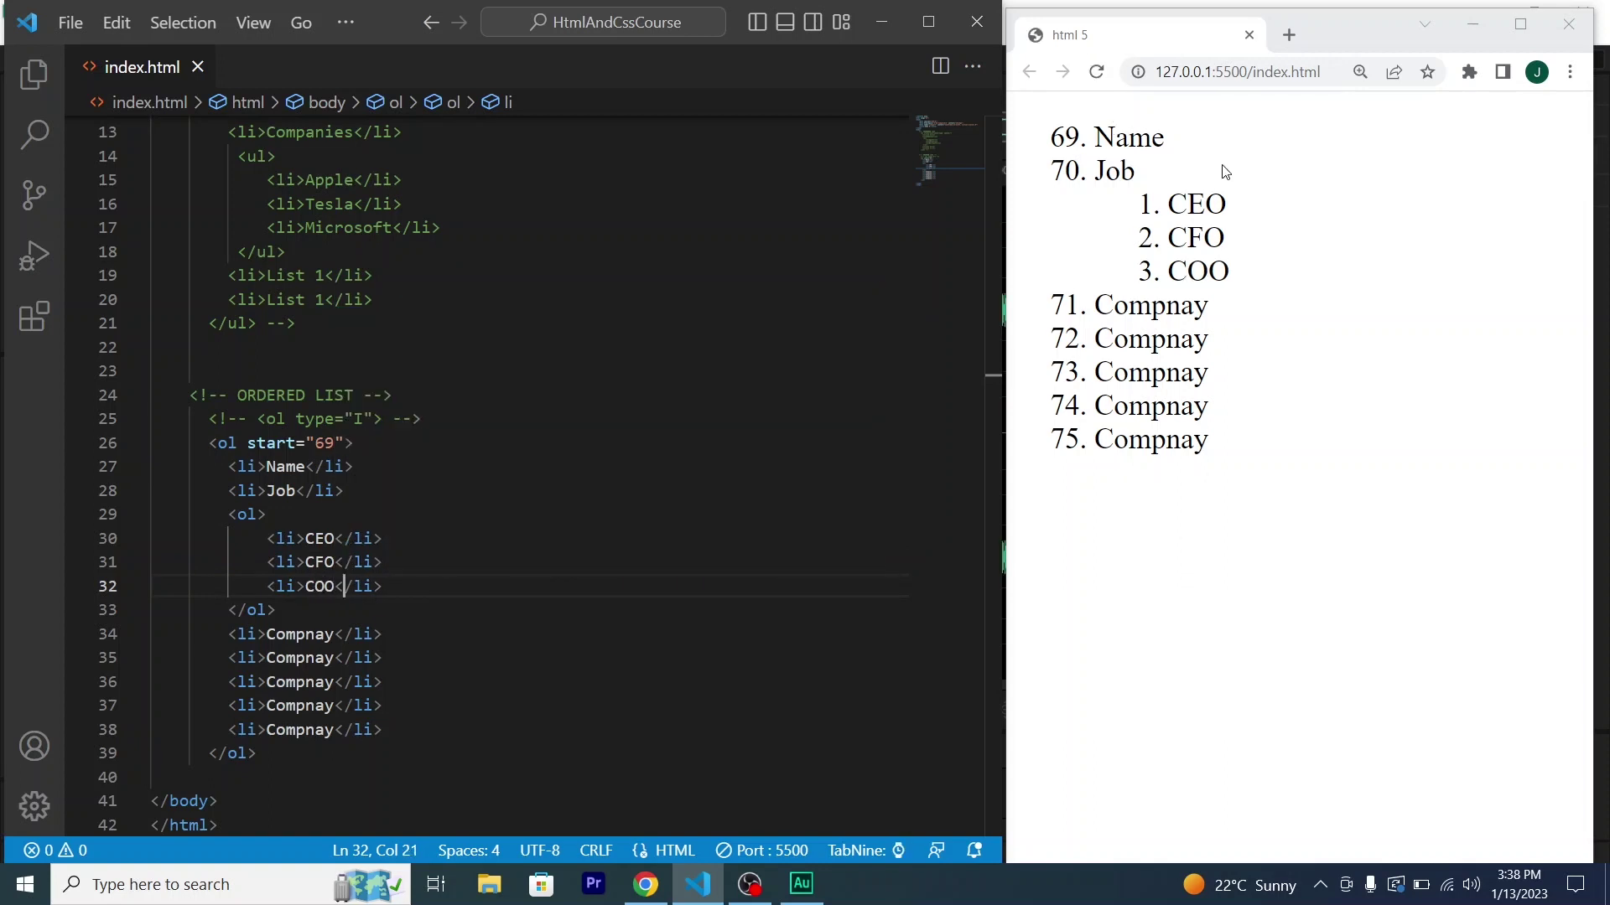